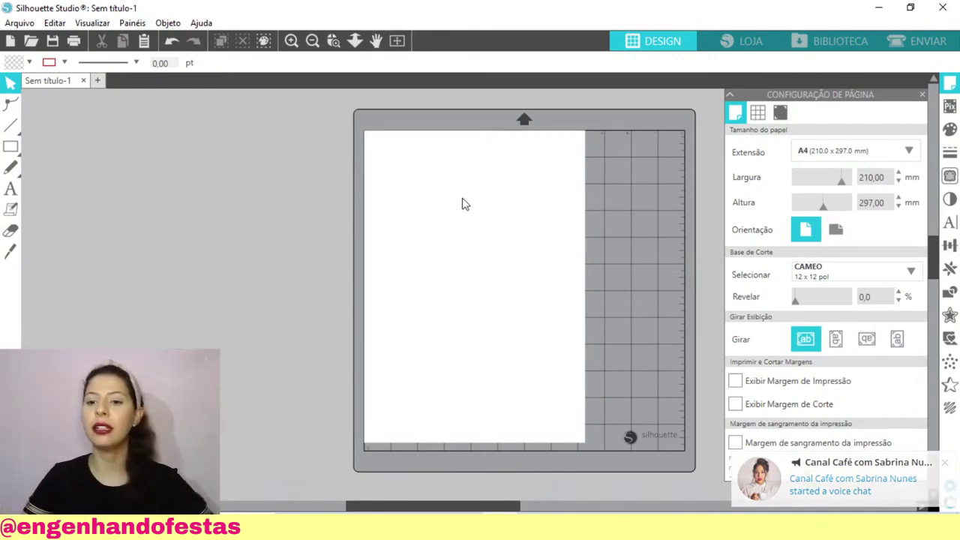
- Draw a rectangle about 105 mm wide and 77 mm high in the upper half of the page
left_click(944, 463)
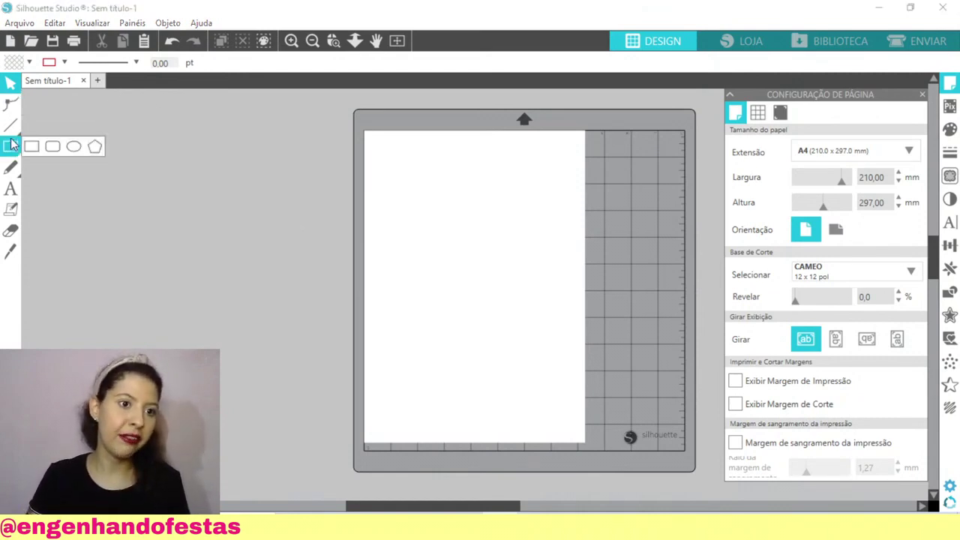
mouse_move(12, 132)
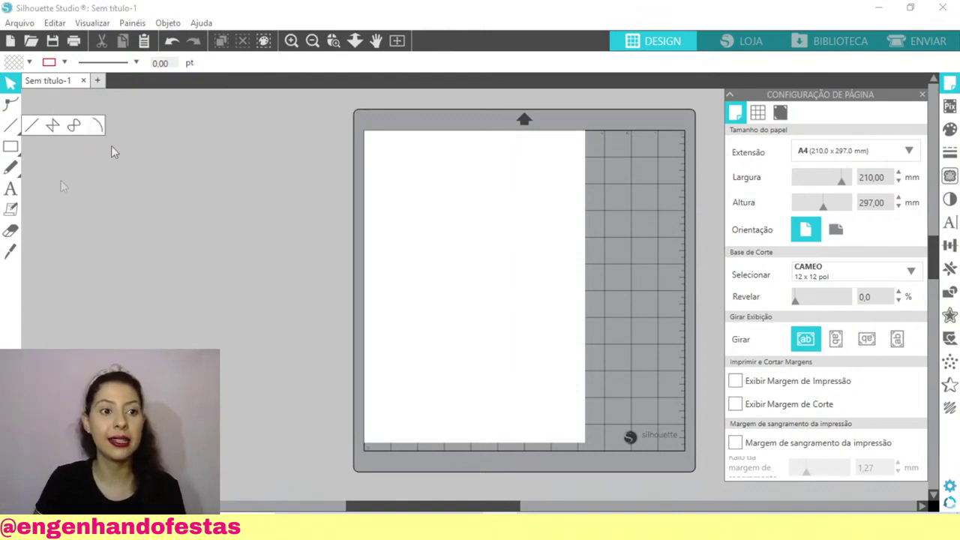
mouse_move(15, 126)
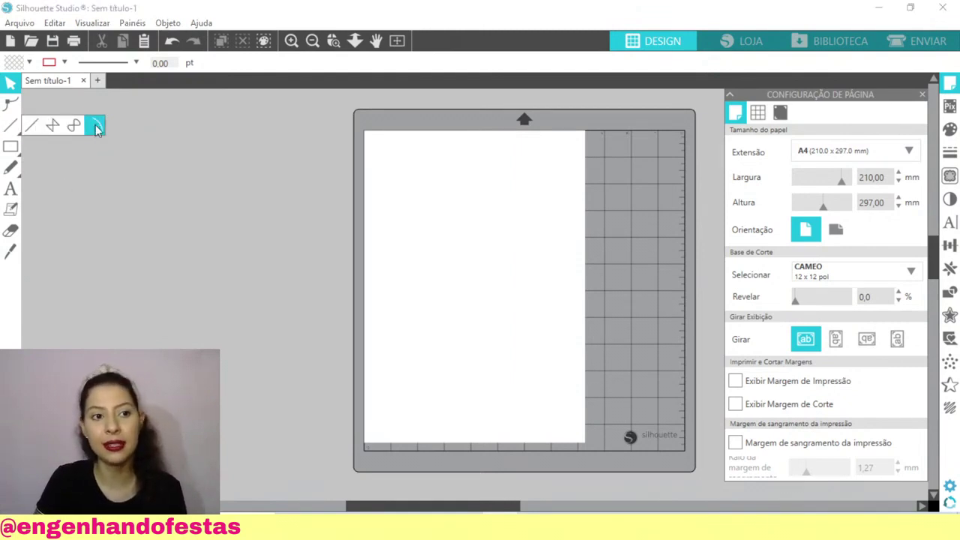
mouse_move(12, 149)
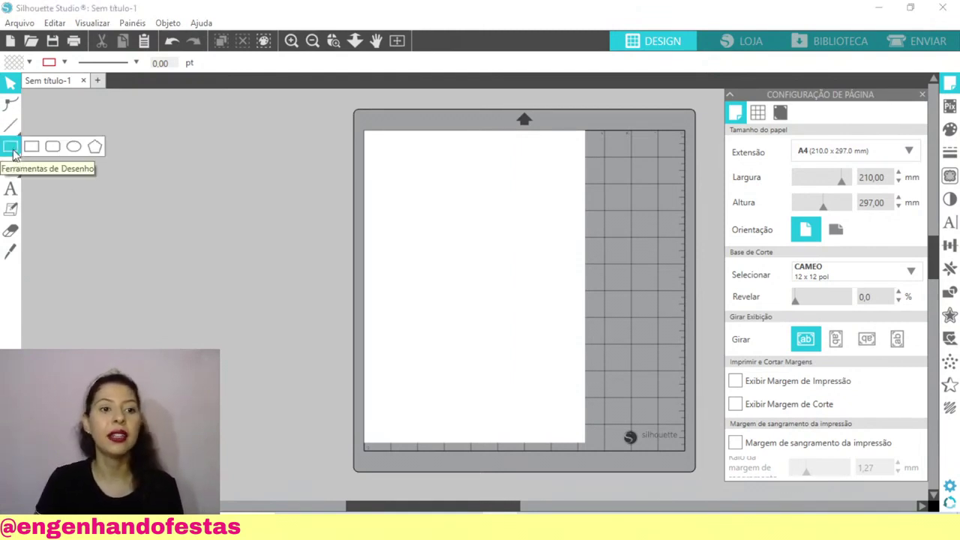
left_click(52, 147)
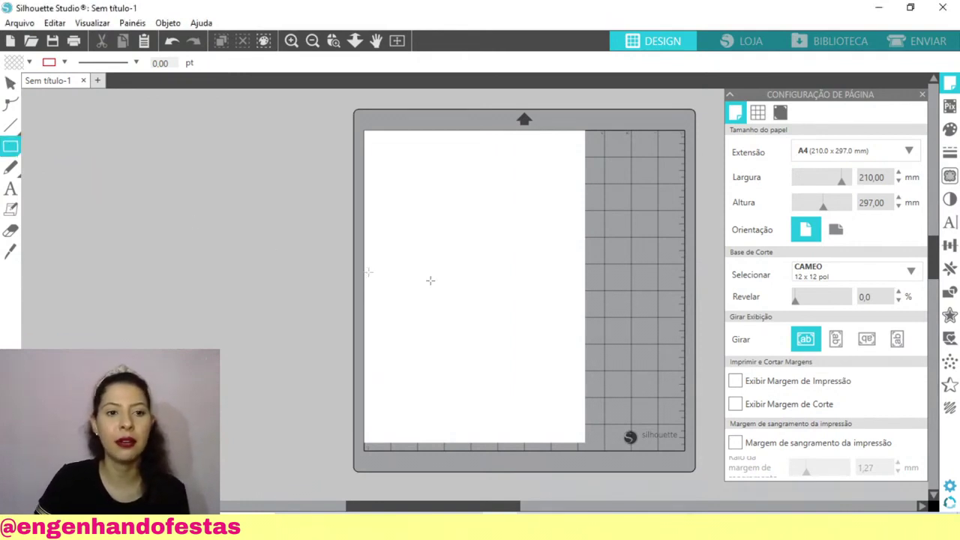
left_click_drag(397, 187, 509, 267)
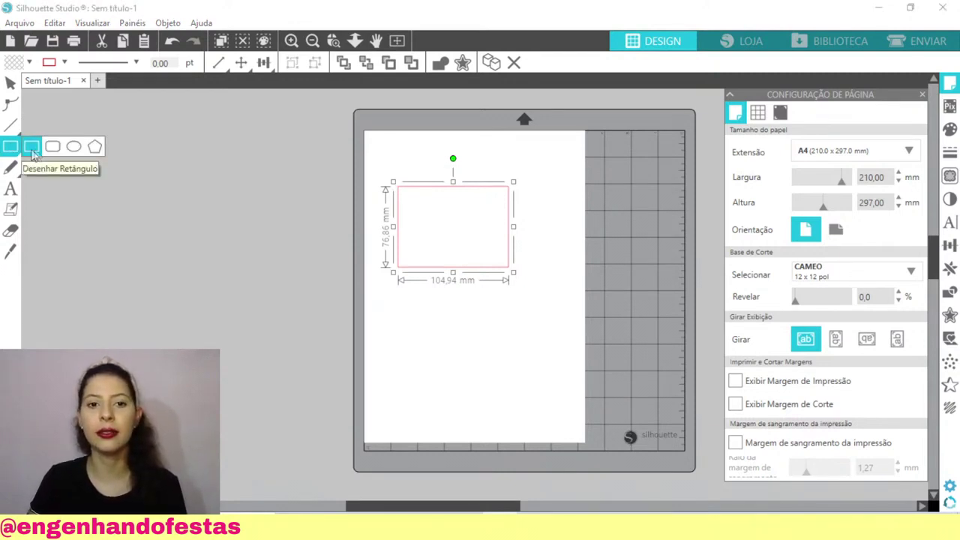
- Draw five more rectangles around the first, about 75 × 111, 54 × 53, 48 × 53, 40 × 27 and 43 × 35 mm
left_click(32, 152)
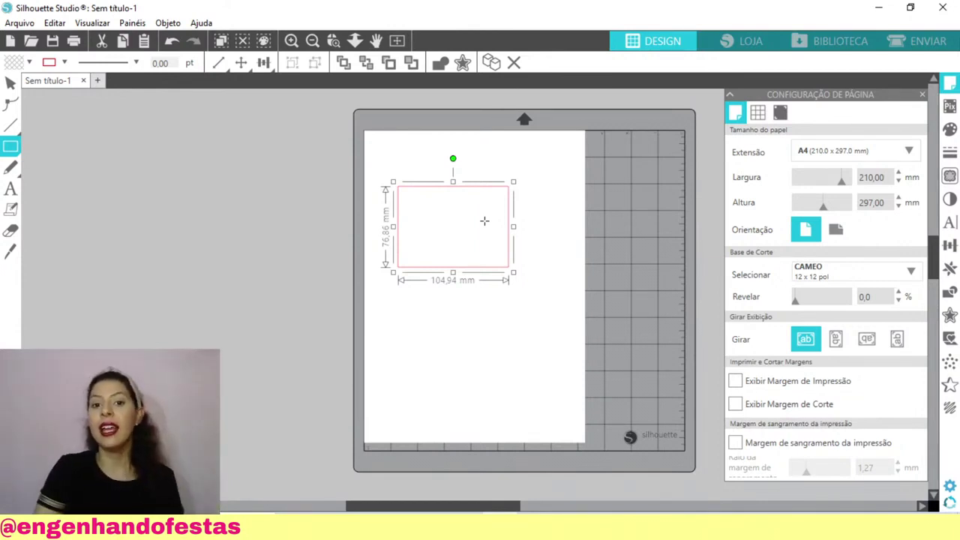
left_click_drag(485, 253, 565, 369)
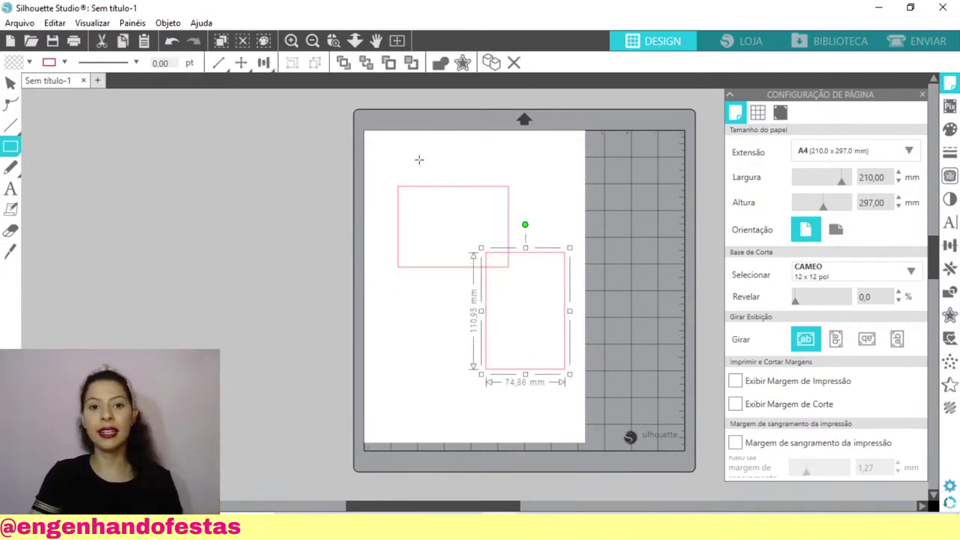
left_click_drag(393, 146, 451, 202)
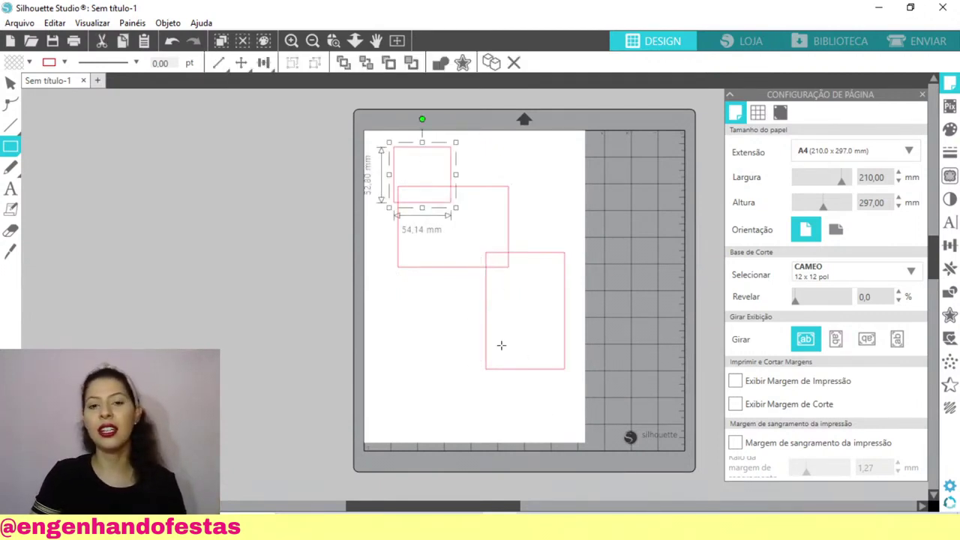
left_click_drag(487, 172, 537, 227)
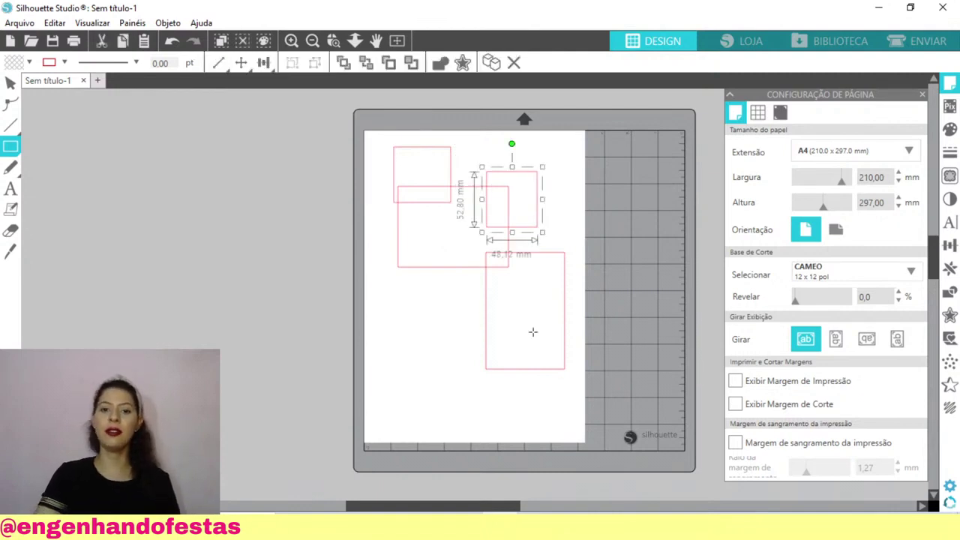
left_click_drag(399, 309, 441, 337)
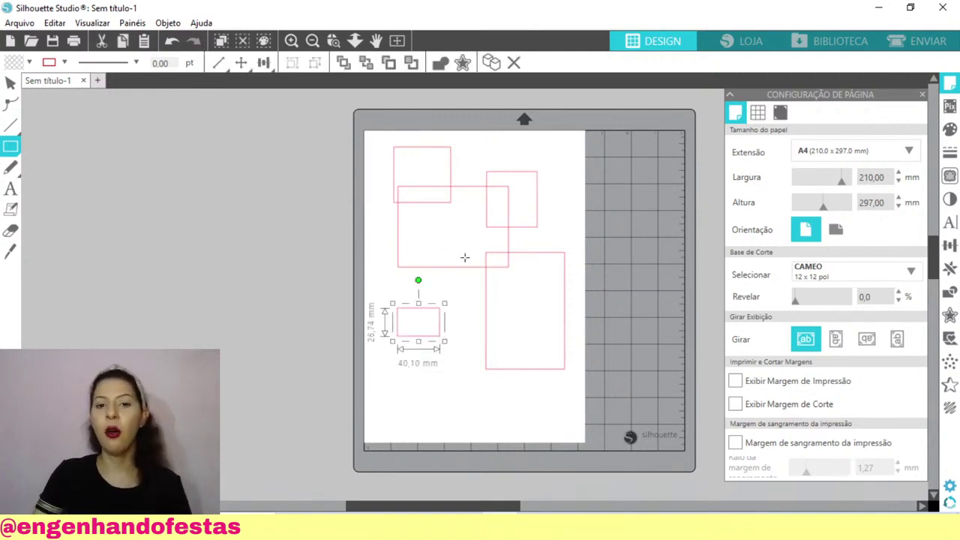
left_click_drag(464, 256, 511, 294)
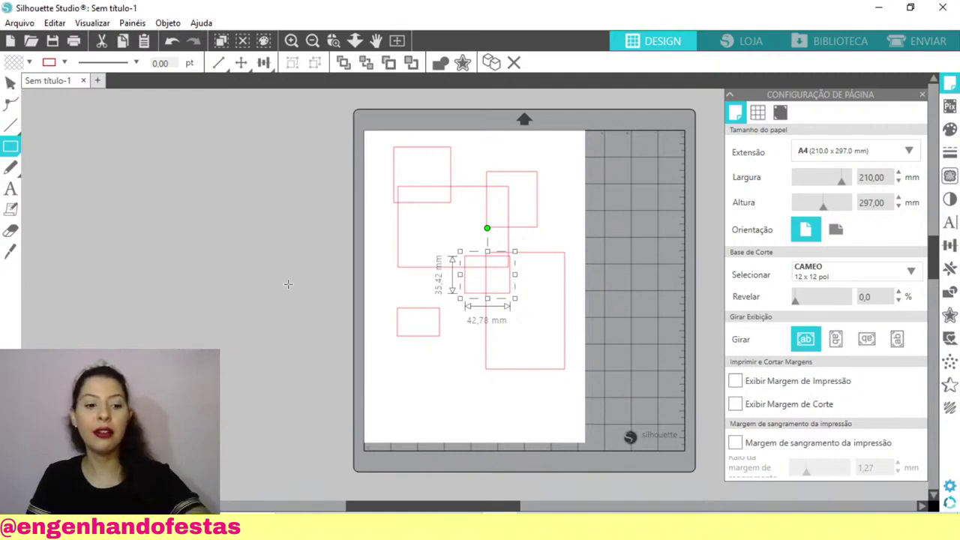
key("Escape")
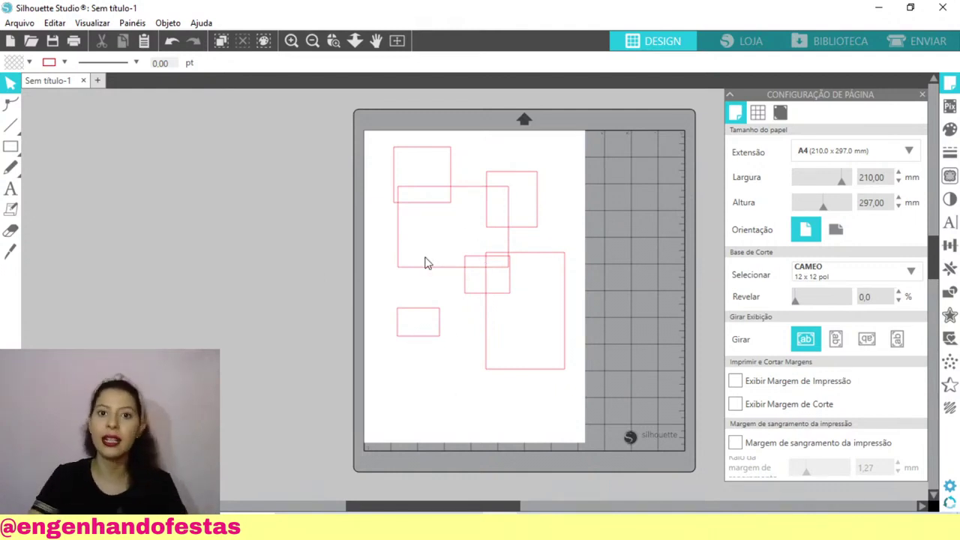
- Select all the rectangles on the page and delete them
left_click(470, 188)
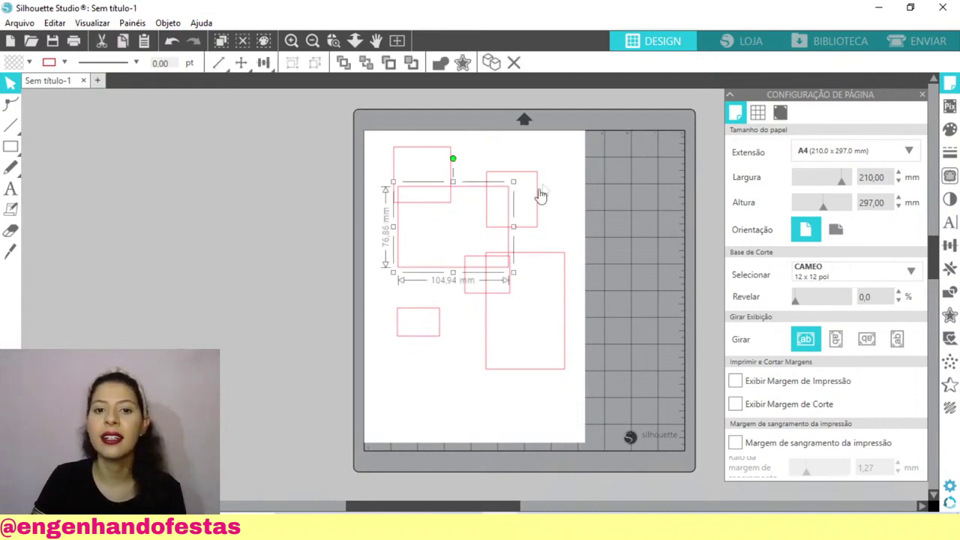
left_click(535, 178)
left_click_drag(343, 111, 570, 287)
key("ctrl+a")
left_click(317, 233)
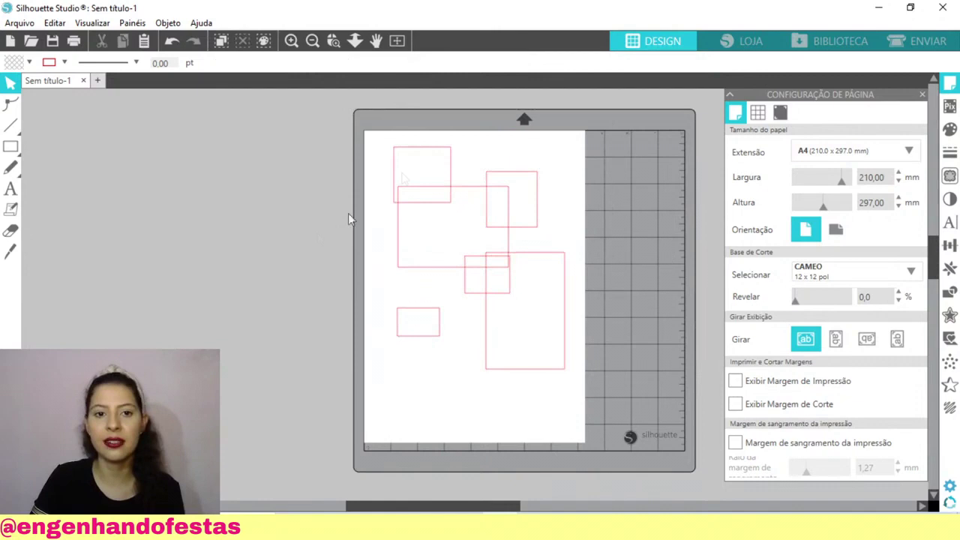
left_click_drag(313, 120, 609, 365)
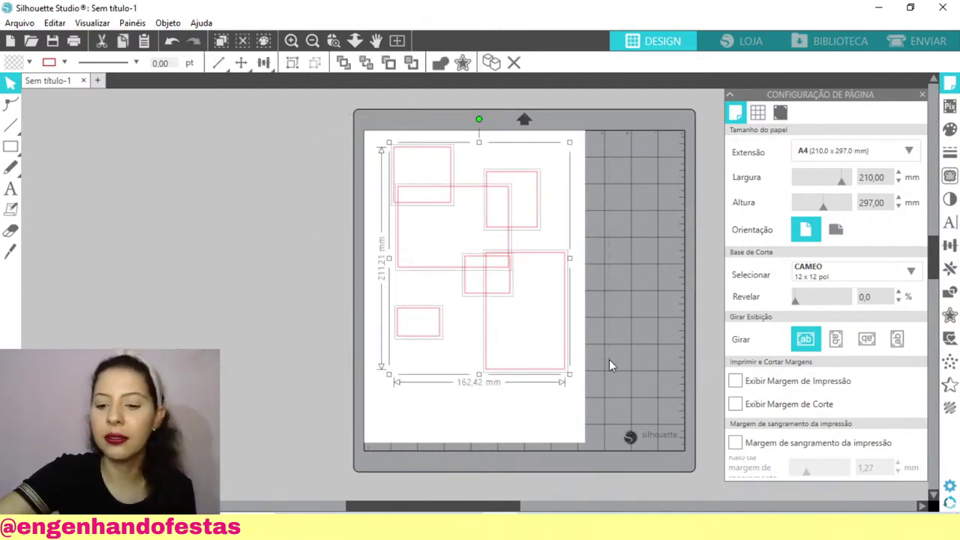
key("Delete")
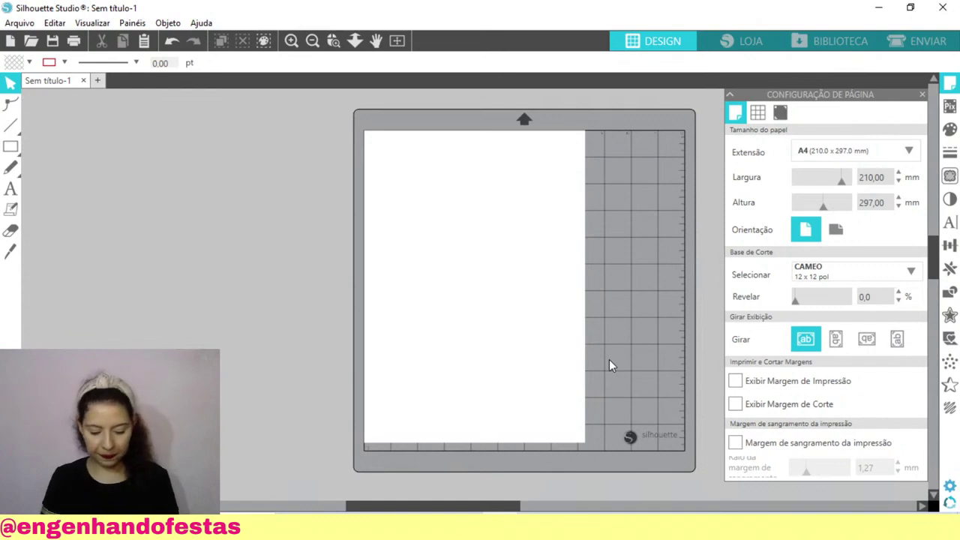
- Draw a landscape rectangle with rounded corners in the upper part of the page
mouse_move(13, 153)
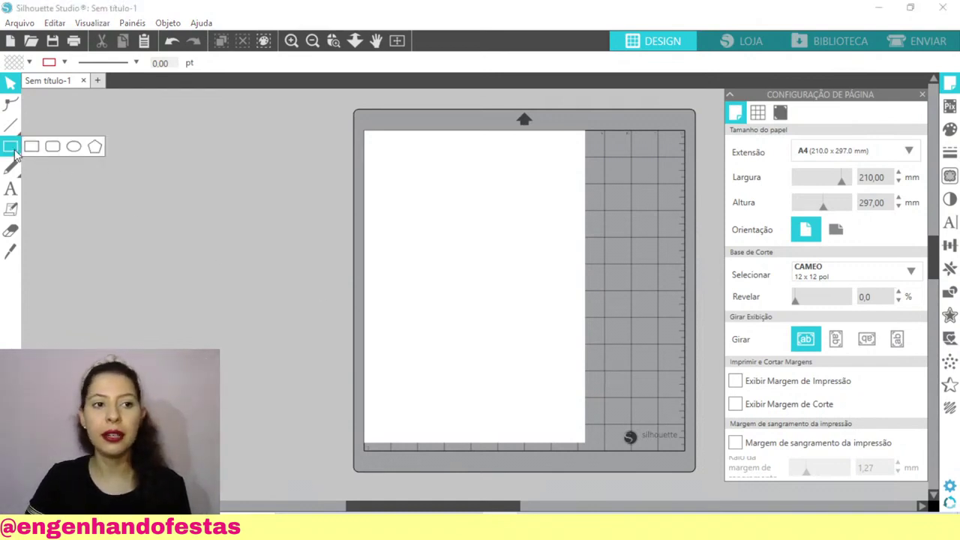
left_click(48, 147)
left_click_drag(406, 165, 496, 227)
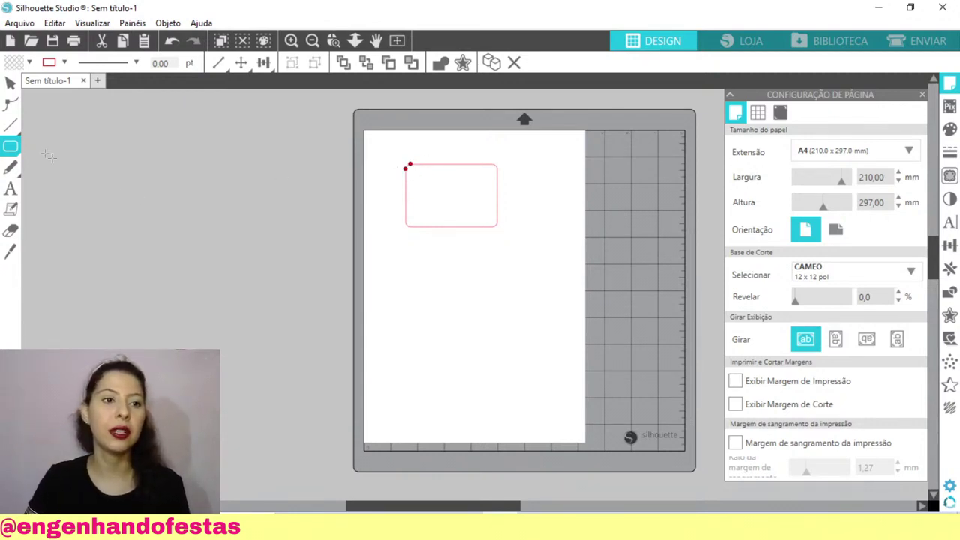
- Draw two ellipses: one about 84 × 86 mm below the rounded rectangle and one about 55 × 78 mm beside it
mouse_move(15, 144)
left_click(77, 149)
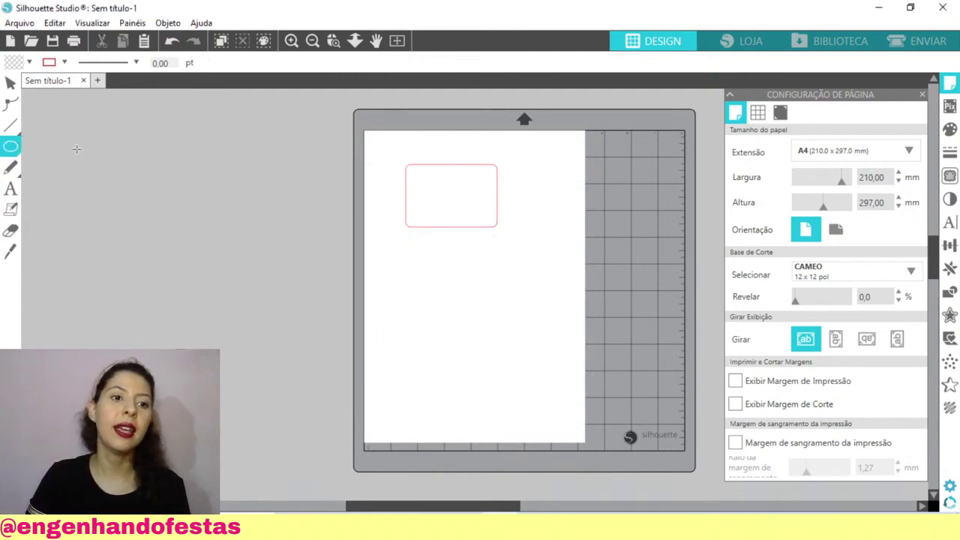
left_click_drag(444, 254, 542, 354)
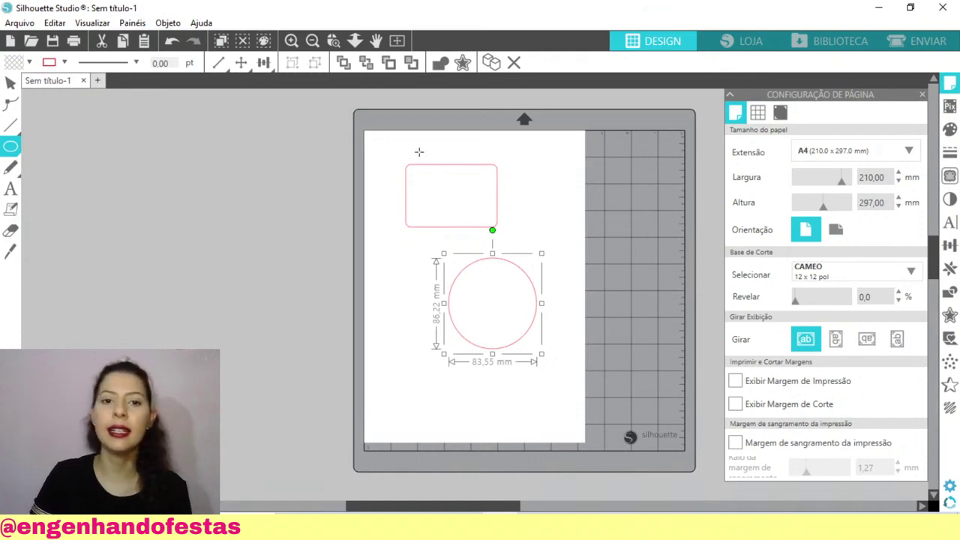
mouse_move(508, 158)
left_mouse_down()
mouse_move(568, 215)
mouse_move(574, 239)
mouse_move(547, 201)
mouse_move(570, 232)
mouse_move(567, 171)
mouse_move(542, 261)
mouse_move(549, 267)
mouse_move(563, 267)
mouse_move(592, 230)
mouse_move(576, 223)
mouse_move(582, 242)
mouse_move(570, 250)
mouse_move(566, 240)
left_mouse_up()
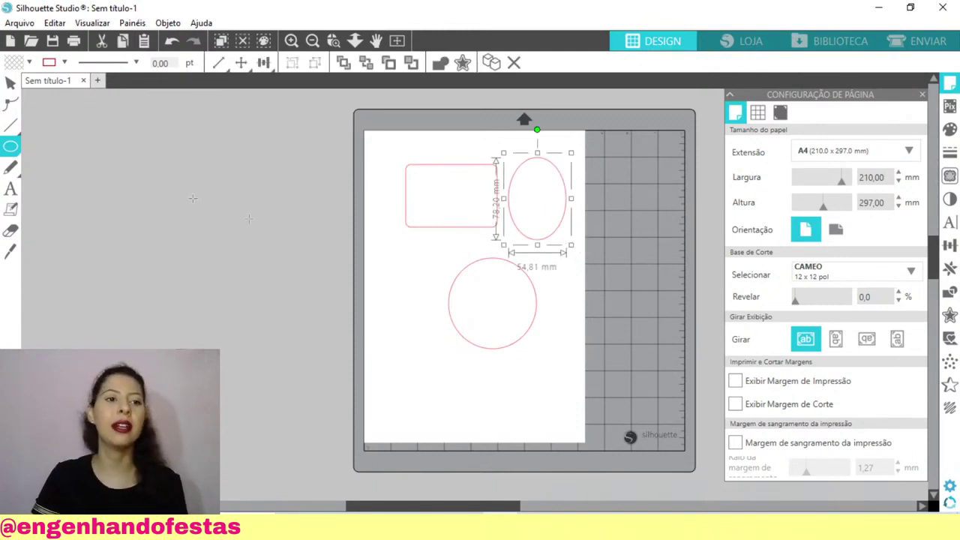
- Draw a five-sided regular polygon overlapping the page's left edge and the rounded rectangle's lower corner
mouse_move(11, 146)
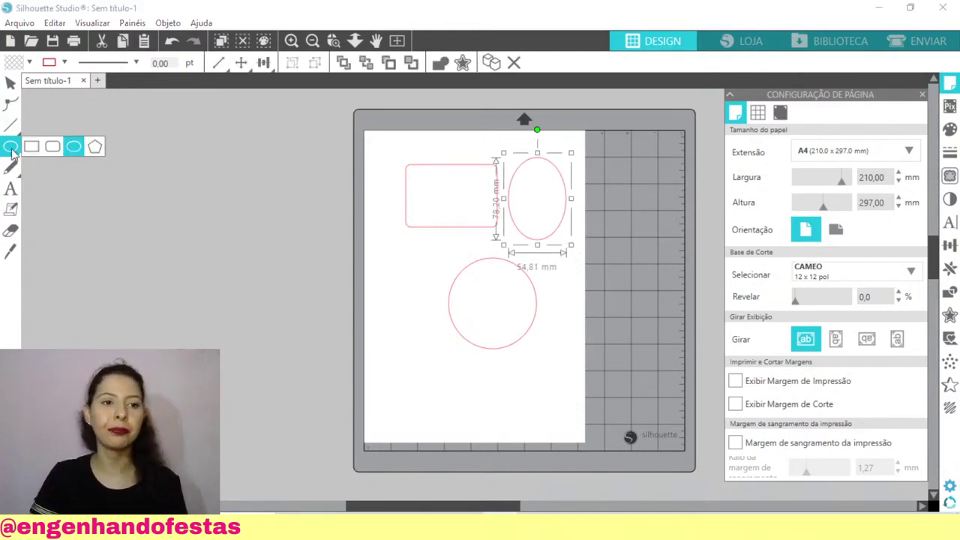
left_click(98, 150)
mouse_move(388, 255)
left_mouse_down()
mouse_move(450, 326)
mouse_move(405, 287)
mouse_move(428, 302)
mouse_move(412, 197)
mouse_move(387, 190)
mouse_move(357, 225)
mouse_move(361, 216)
left_mouse_up()
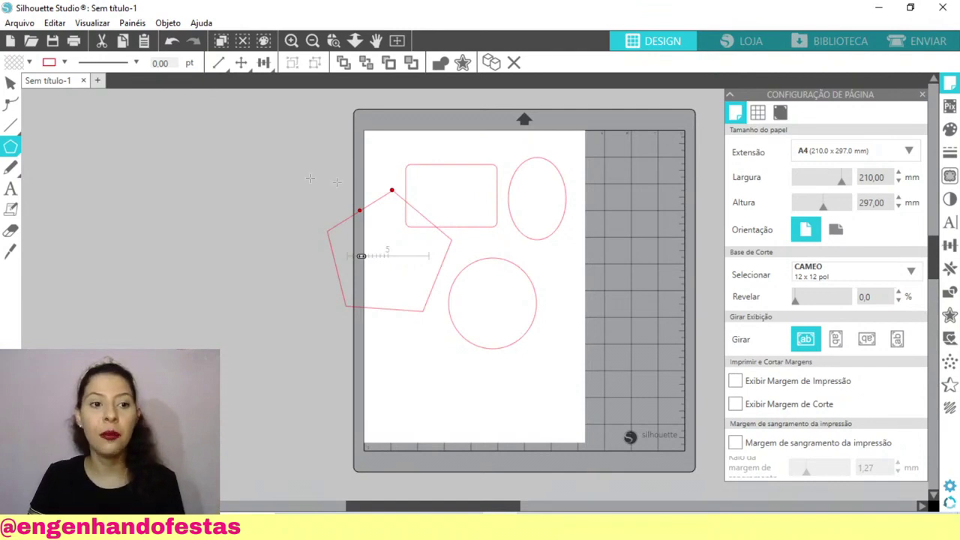
left_click(445, 240)
left_click(11, 189)
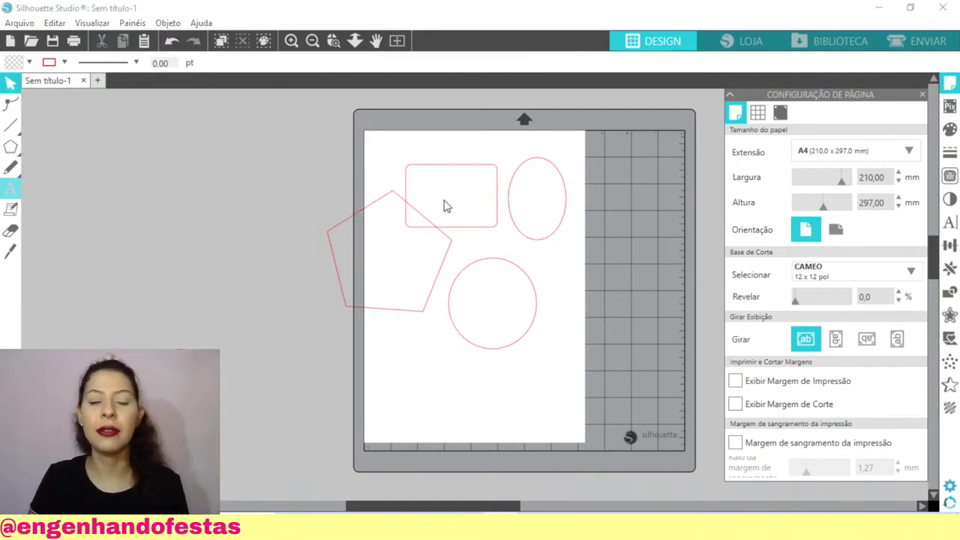
- Draw freehand lines: a handwritten word across the pentagon and circle, and an irregular open outline beneath it
mouse_move(12, 168)
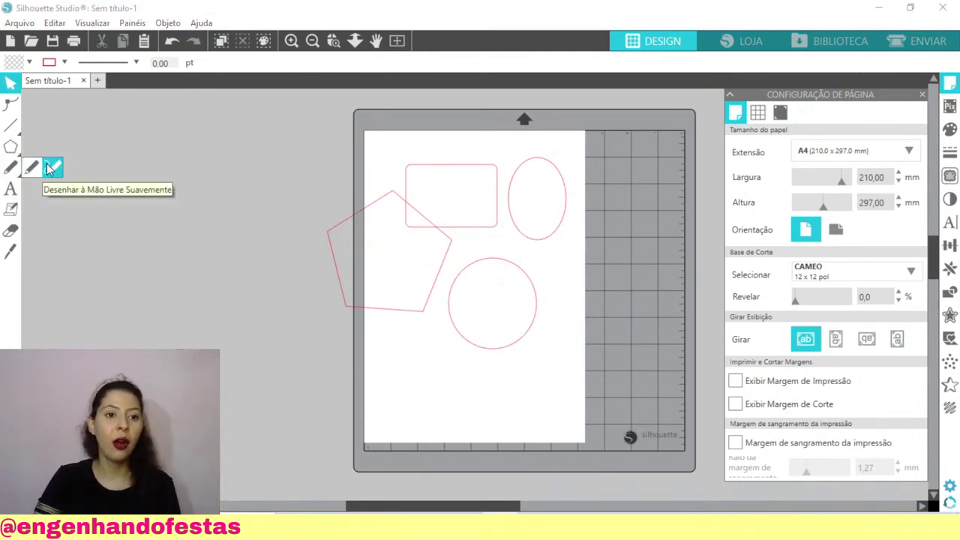
left_click(48, 168)
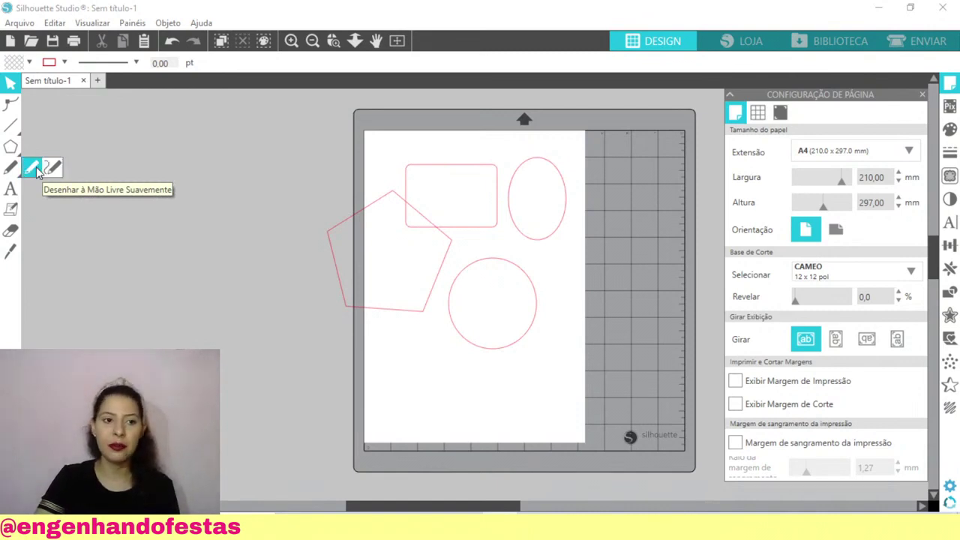
mouse_move(384, 362)
left_mouse_down()
mouse_move(432, 393)
mouse_move(444, 344)
mouse_move(395, 347)
left_mouse_up()
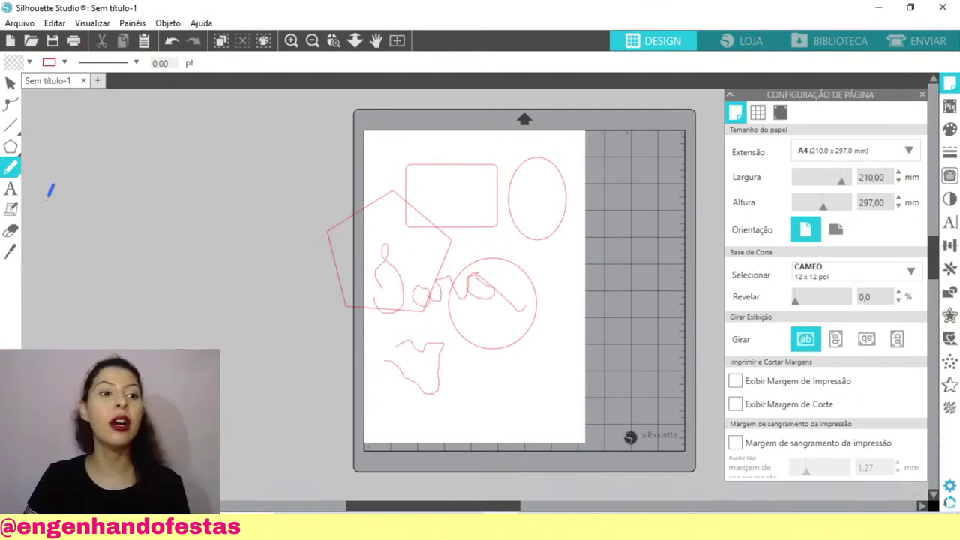
- Draw a looping curve below the circle with the Smooth Freehand tool at 50% smoothing
left_click(10, 171)
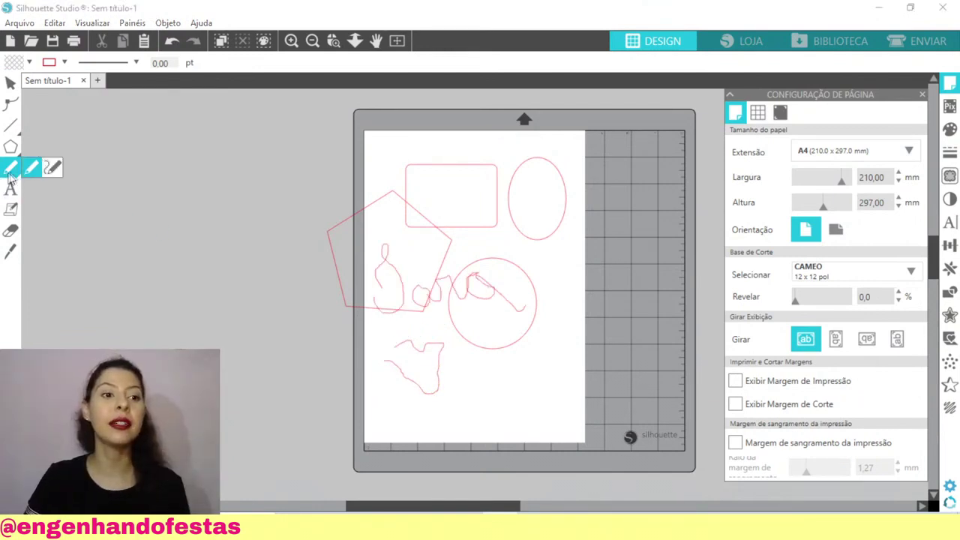
left_click(58, 168)
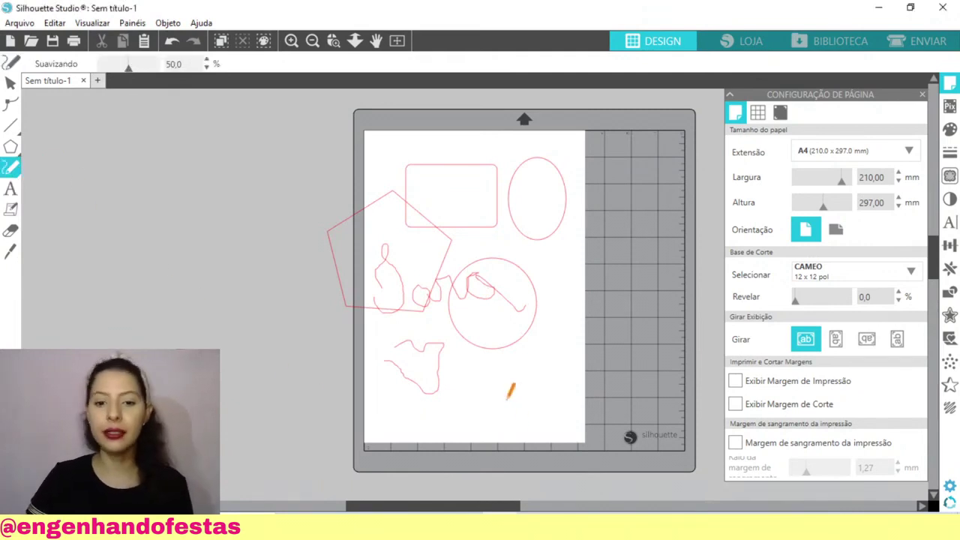
mouse_move(464, 392)
left_mouse_down()
mouse_move(488, 348)
mouse_move(503, 421)
mouse_move(473, 434)
mouse_move(451, 413)
mouse_move(466, 407)
mouse_move(483, 444)
left_mouse_up()
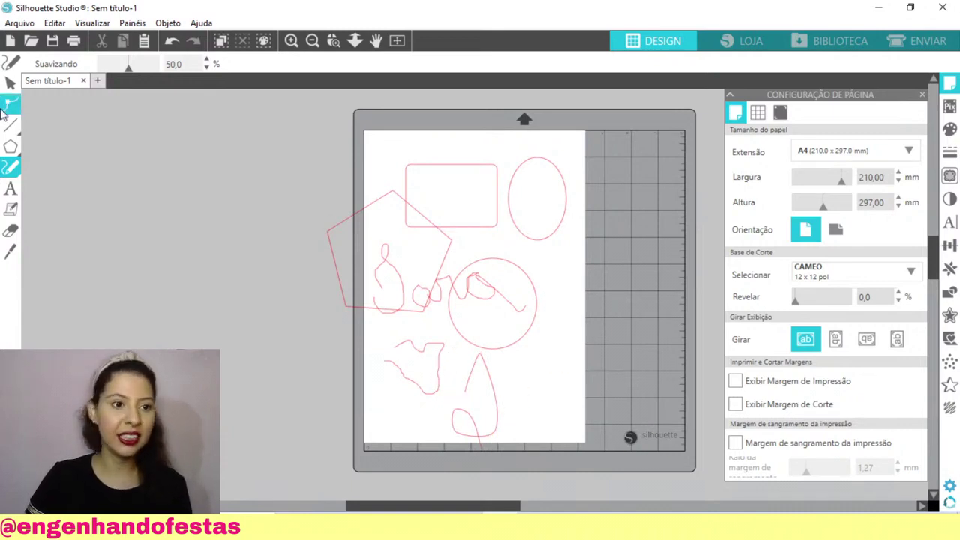
key("Escape")
- Examine the lower part of the page at higher magnification to compare the plain and smoothed freehand lines
left_click(297, 41)
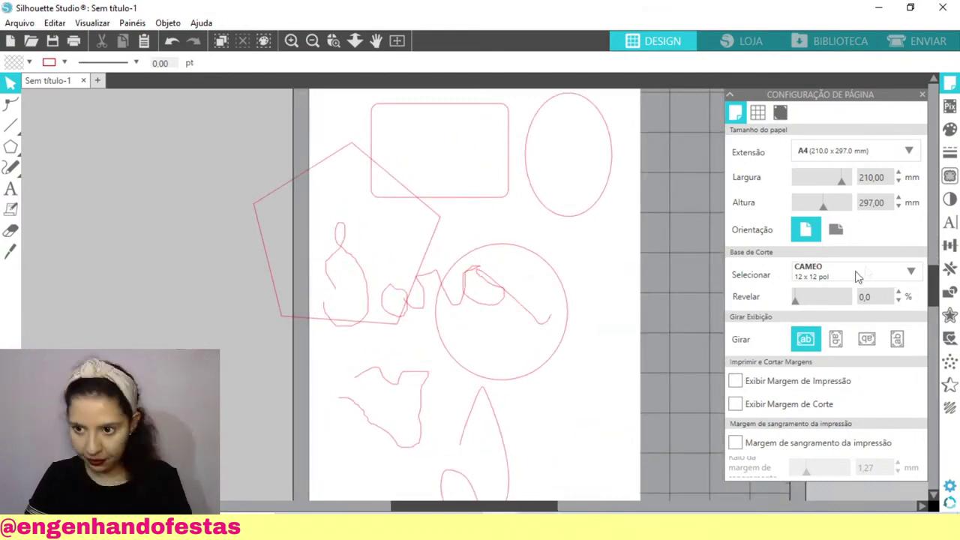
scroll(527, 340, "down", 3)
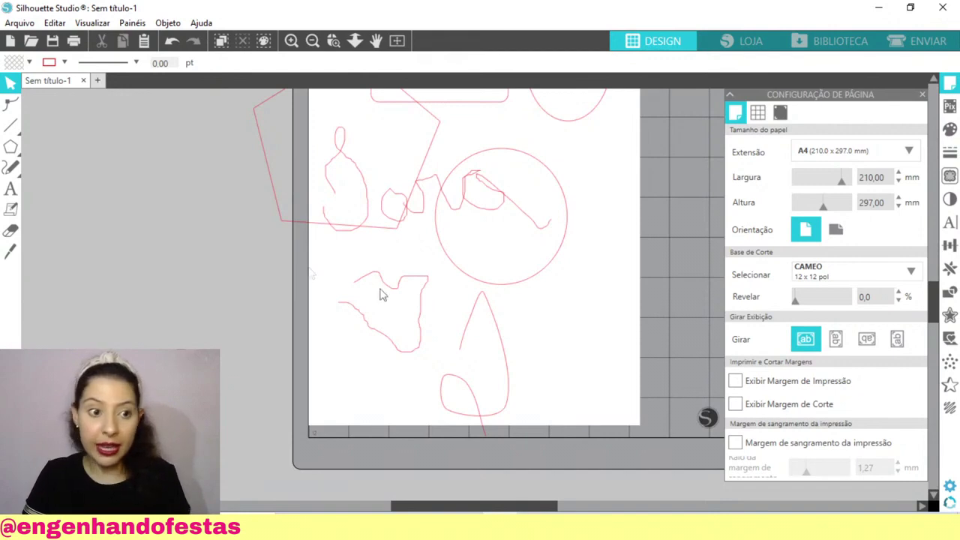
left_click(11, 168)
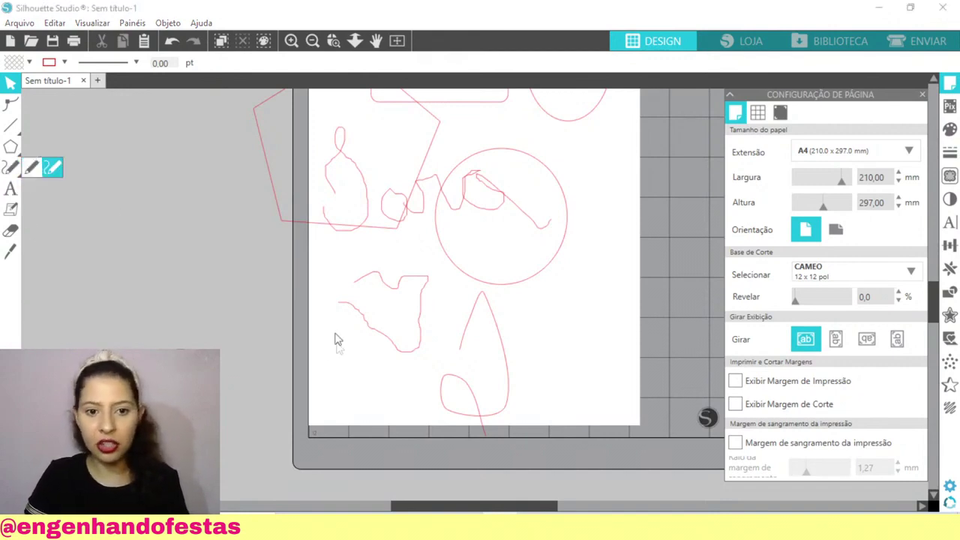
left_click(369, 330)
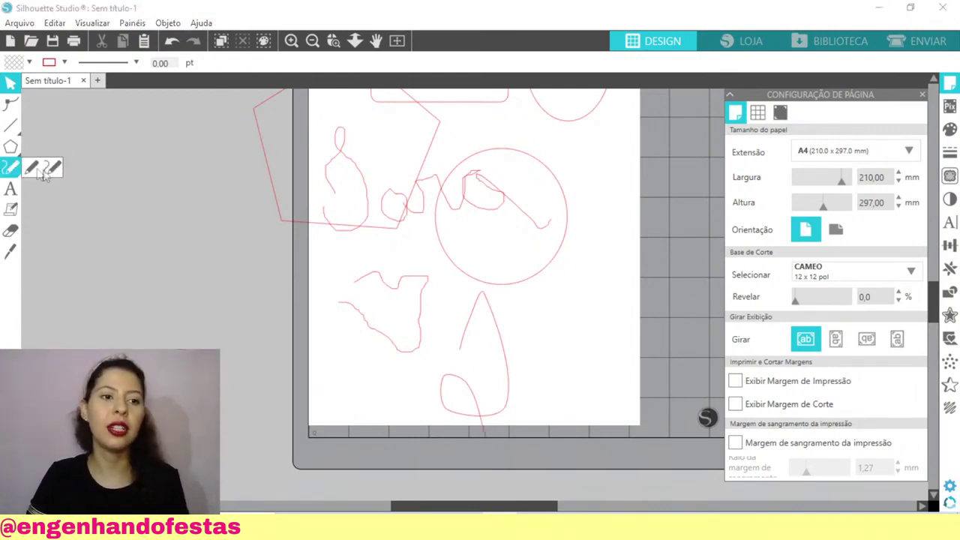
- Clear the page by selecting and deleting all the drawn shapes and freehand lines
left_click(10, 188)
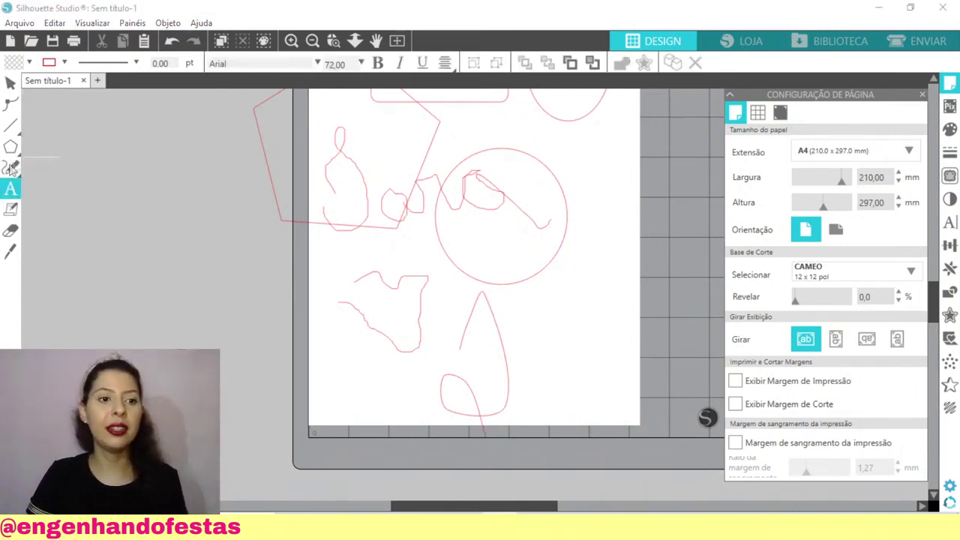
left_click(10, 82)
scroll(335, 315, "up", 1)
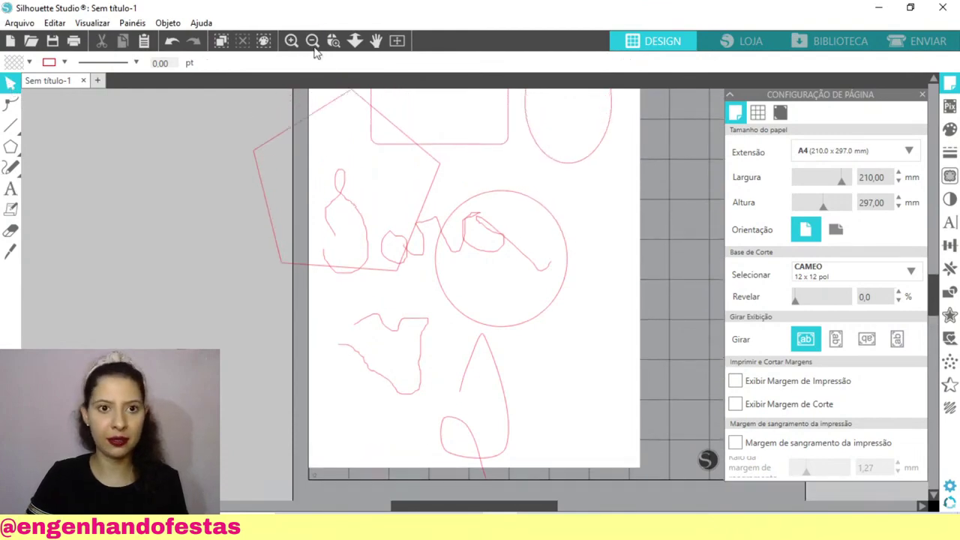
left_click(313, 41)
left_click_drag(273, 110, 529, 273)
key("Delete")
key("ctrl+z")
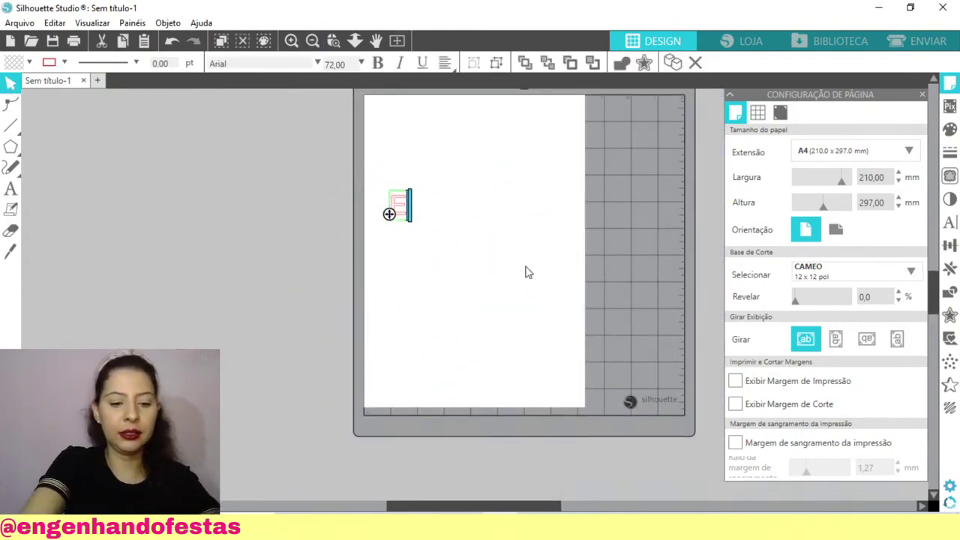
- Enter the text "ENGENHANDO FESTAS" on two lines, shift it slightly up the page, and delete it again
type("NGENHANDO")
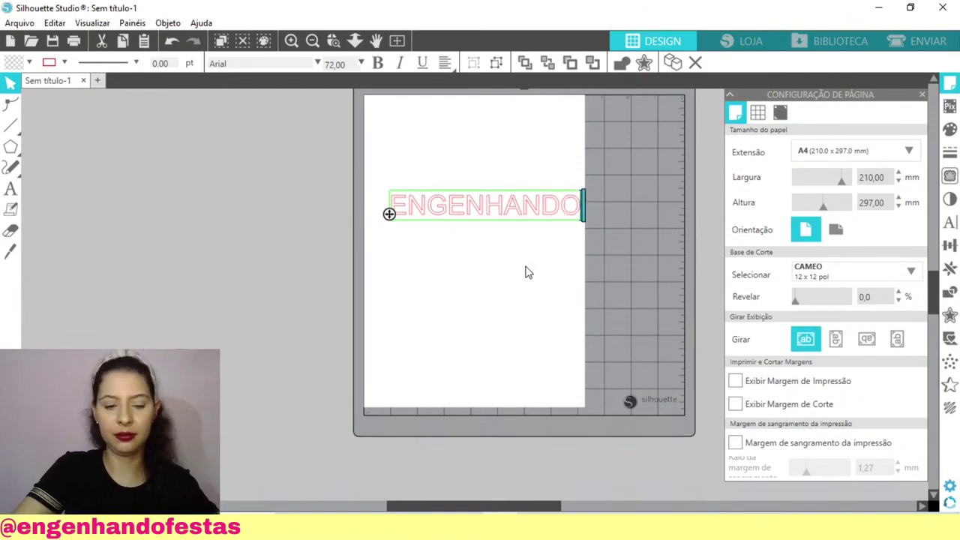
key("Return")
type("FESTAS")
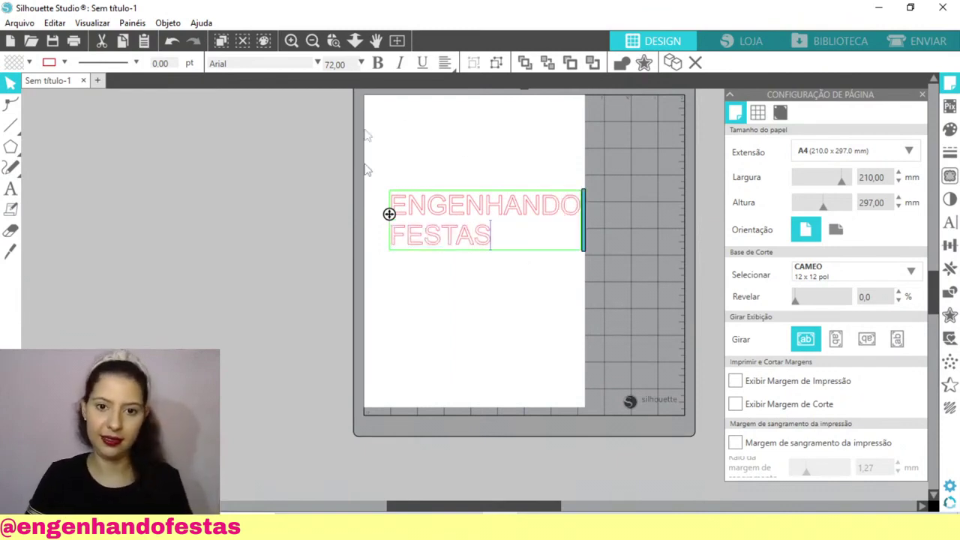
left_click(472, 291)
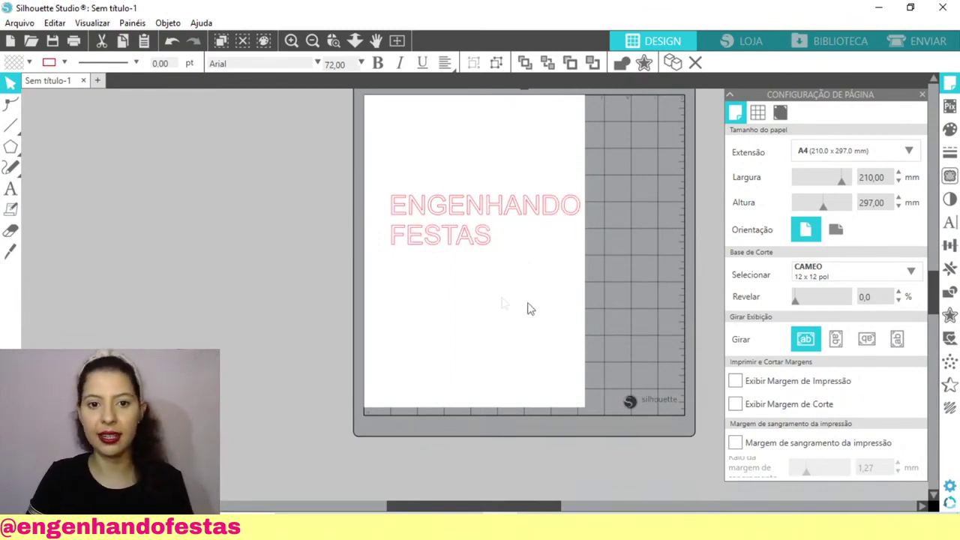
mouse_move(471, 217)
left_mouse_down()
mouse_move(449, 204)
mouse_move(459, 206)
left_mouse_up()
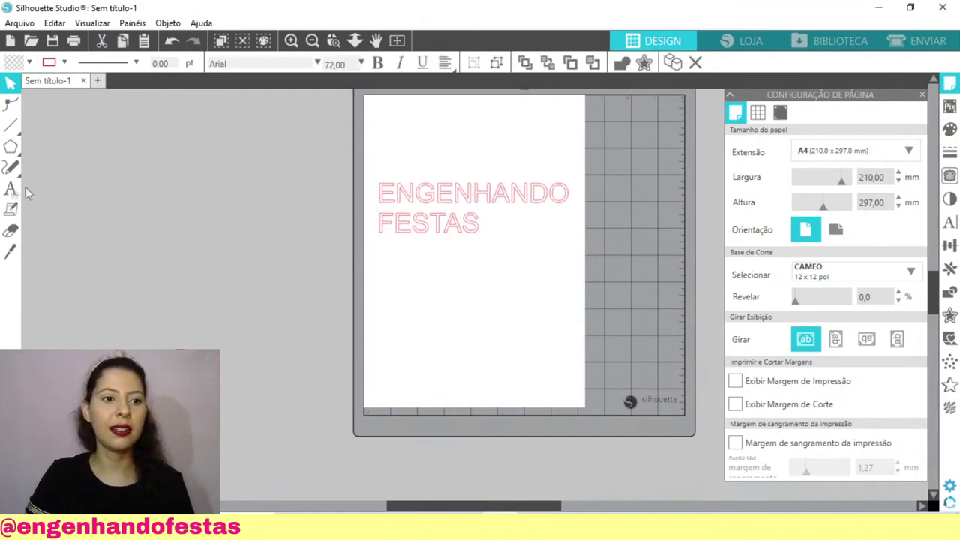
left_click(433, 204)
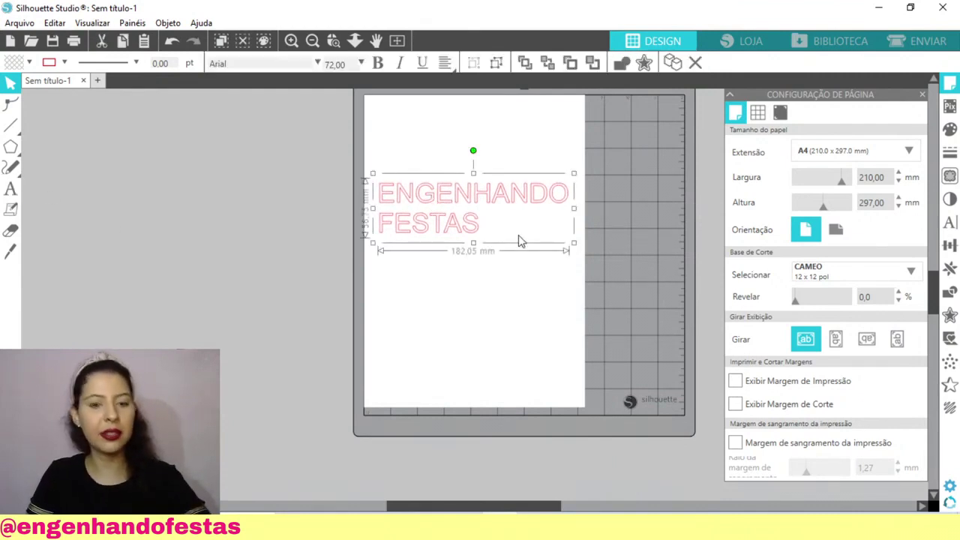
key("Delete")
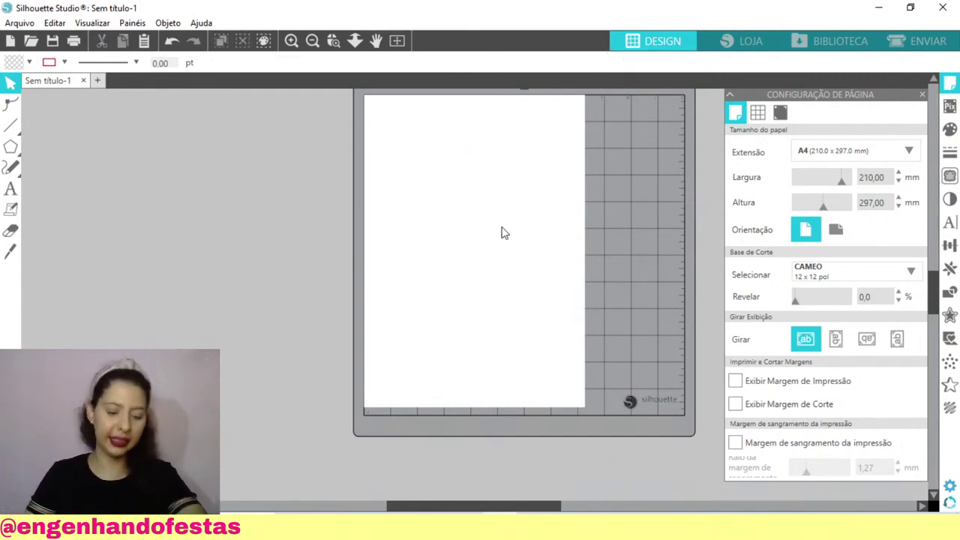
- Add the text "ENGENHANDO" with "FESTAS" on a second line, and move it closer to the page's left edge
left_click(12, 190)
left_click(382, 187)
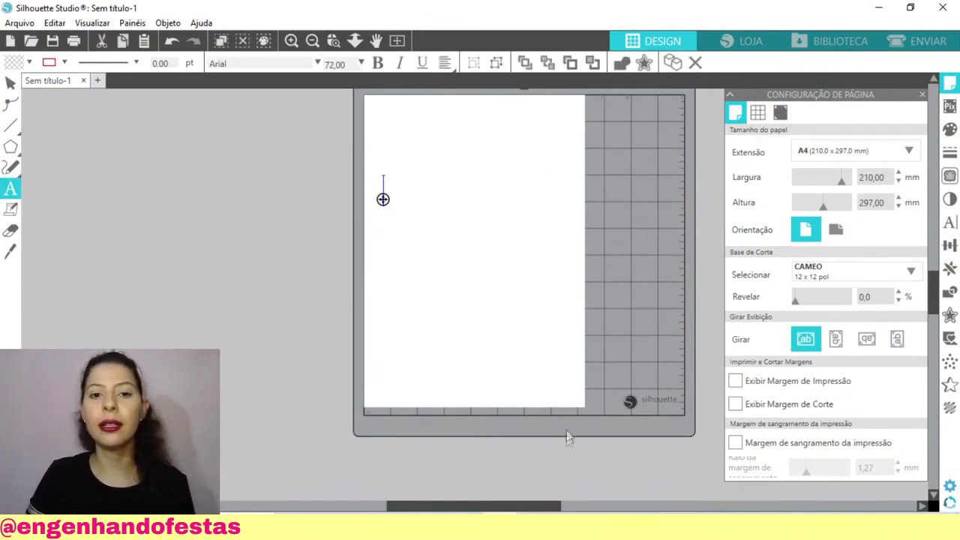
left_click(567, 438)
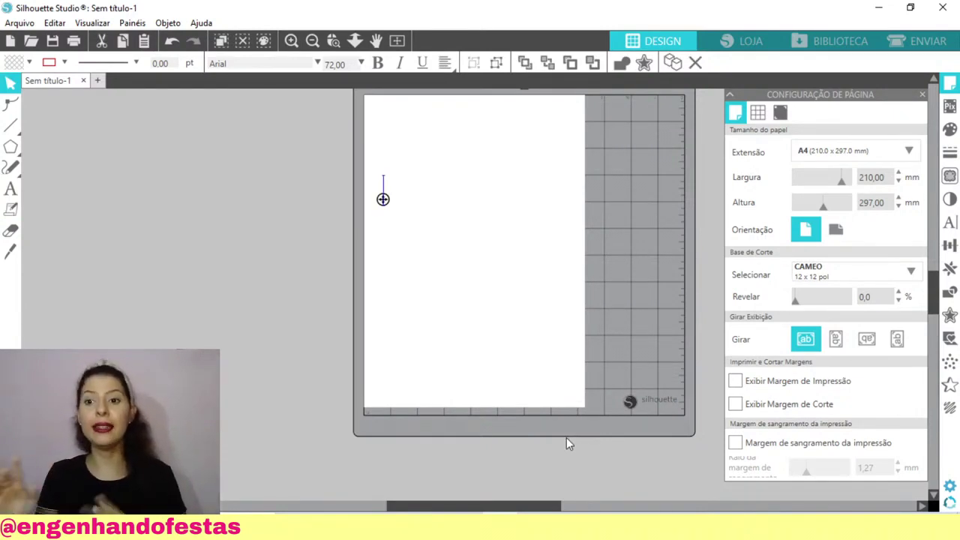
type("EN")
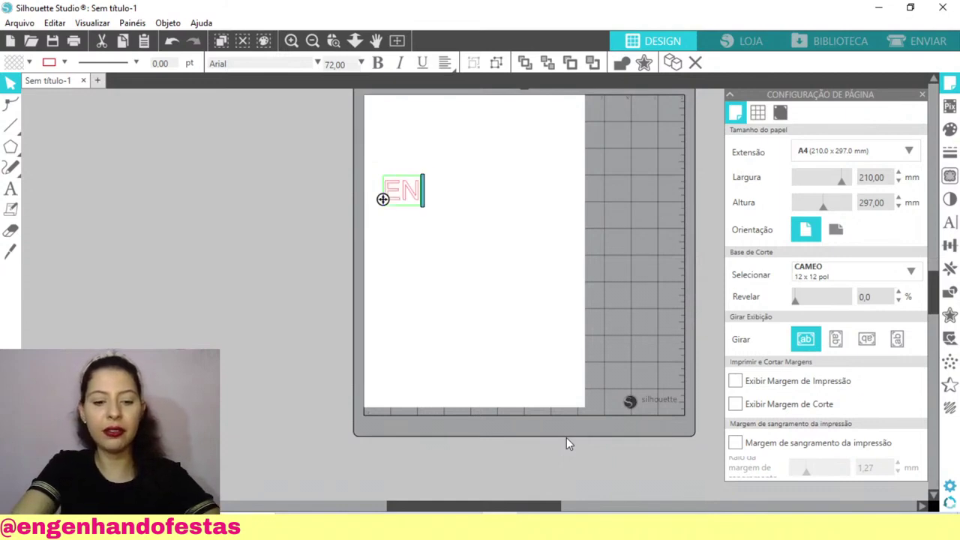
type("GENHANDO FE")
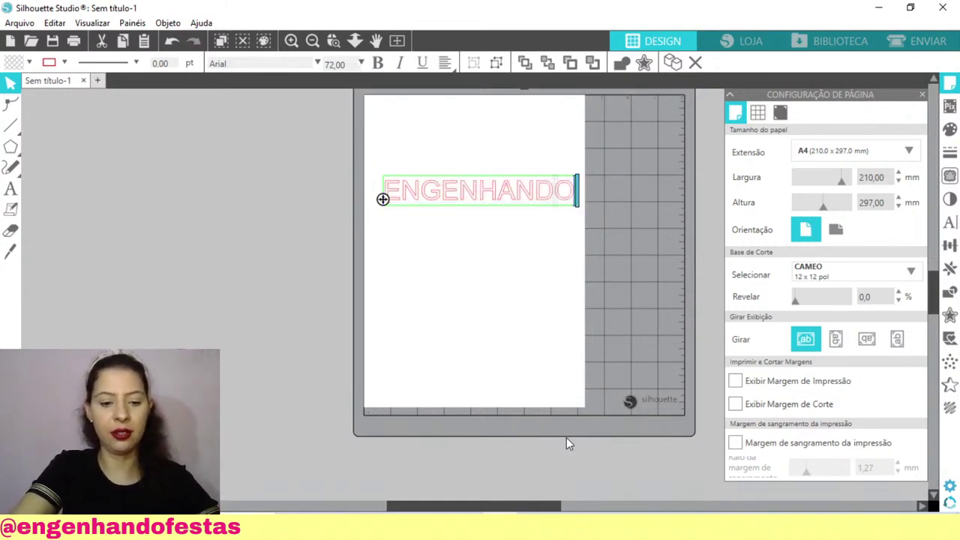
key("BackSpace")
key("BackSpace")
key("BackSpace")
key("Return")
type("FESTAS")
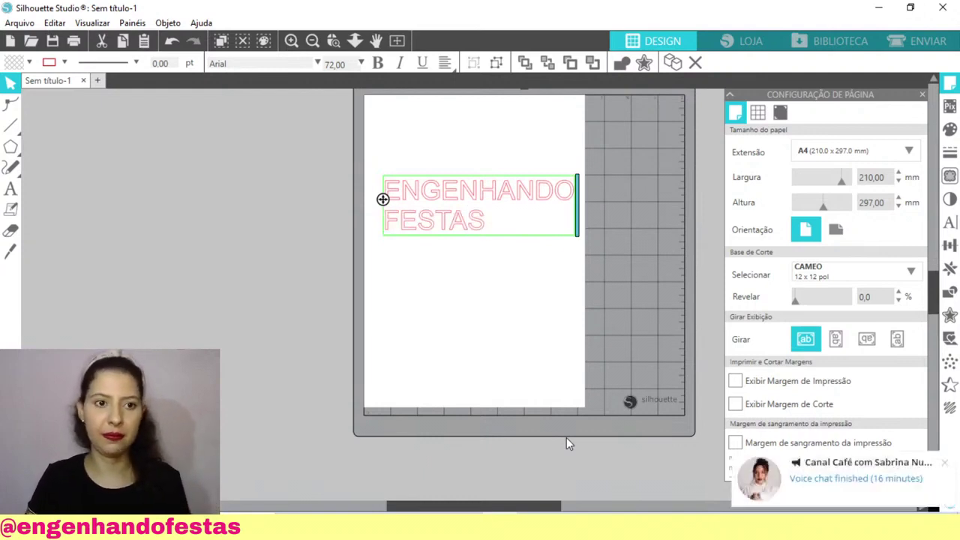
left_click(426, 338)
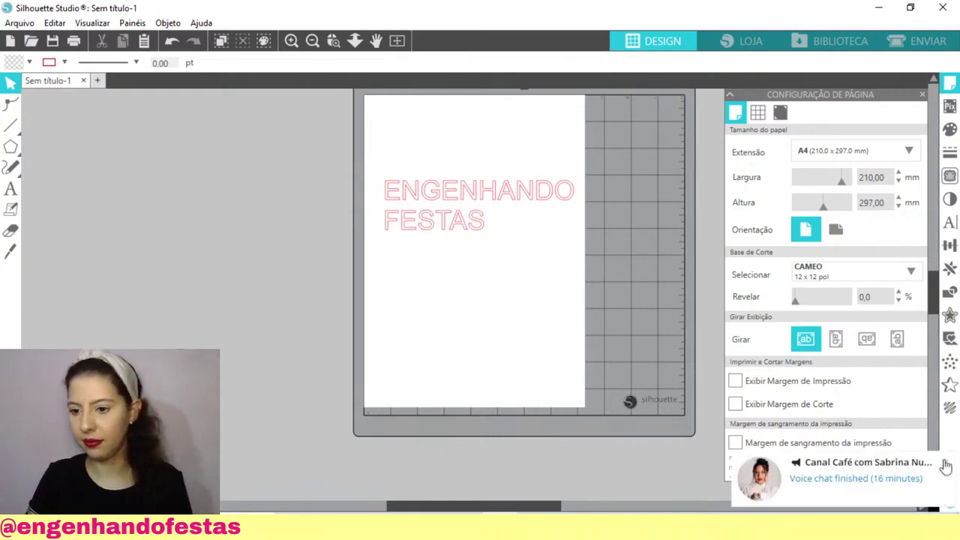
left_click_drag(425, 207, 415, 216)
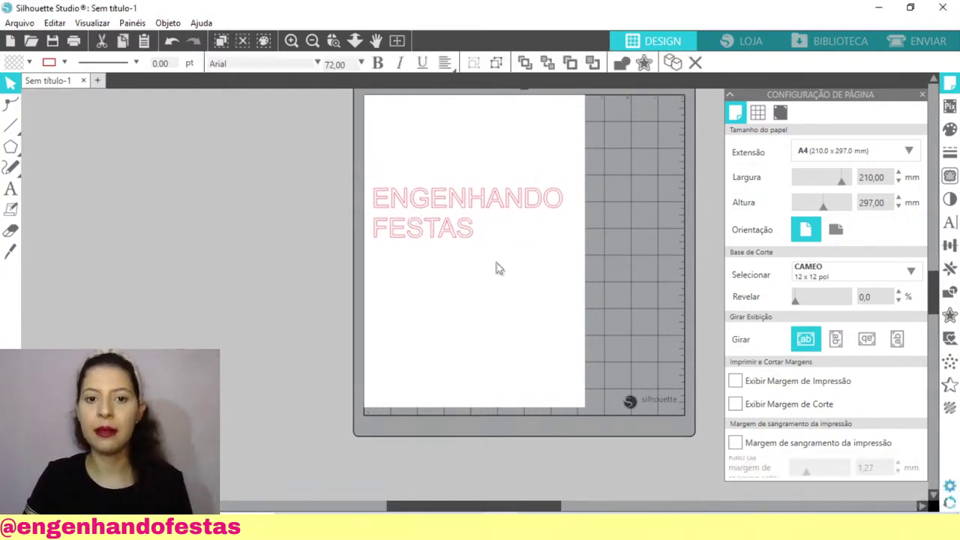
left_click(496, 267)
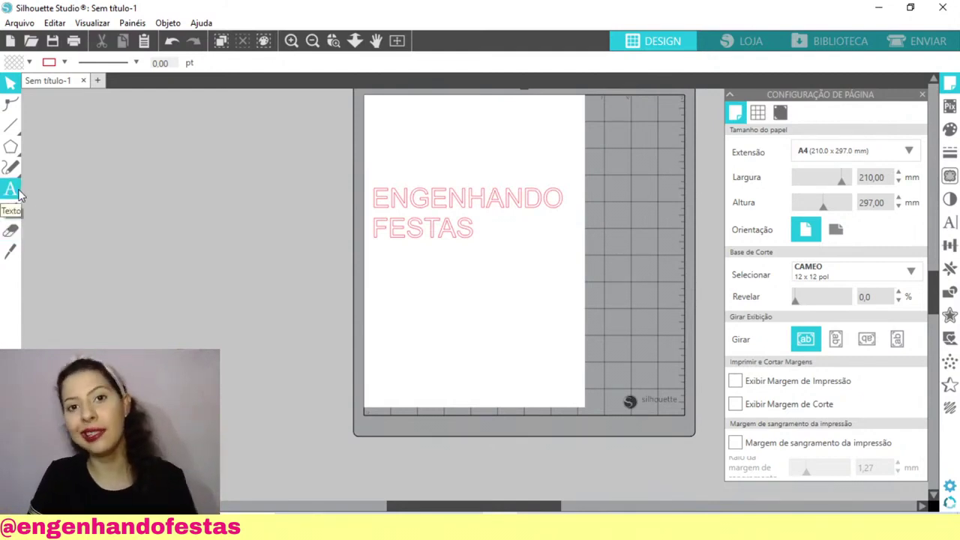
left_click(9, 147)
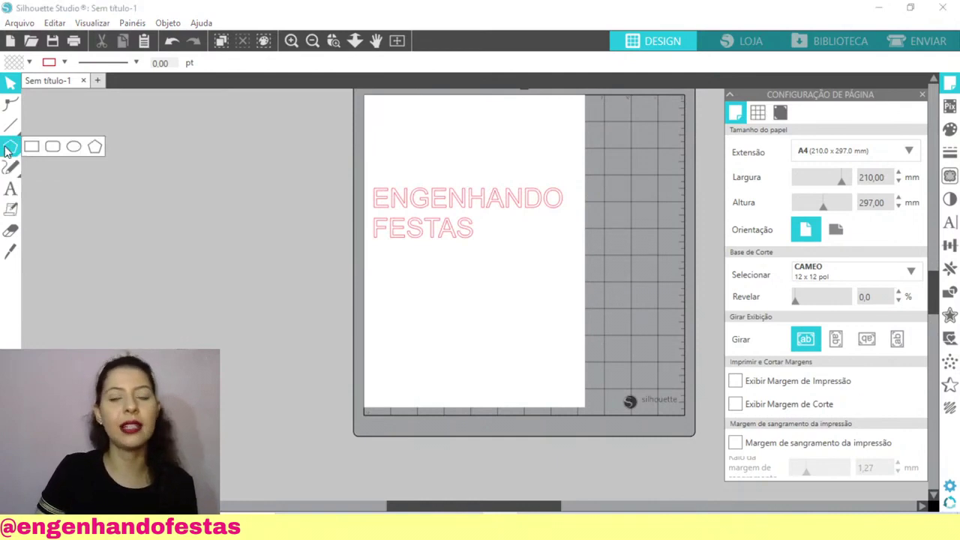
mouse_move(8, 130)
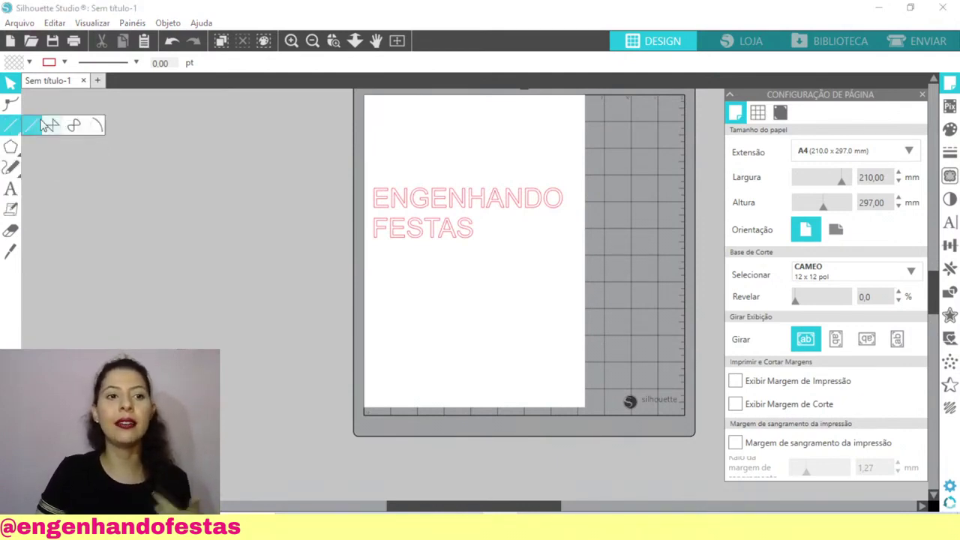
left_click(10, 189)
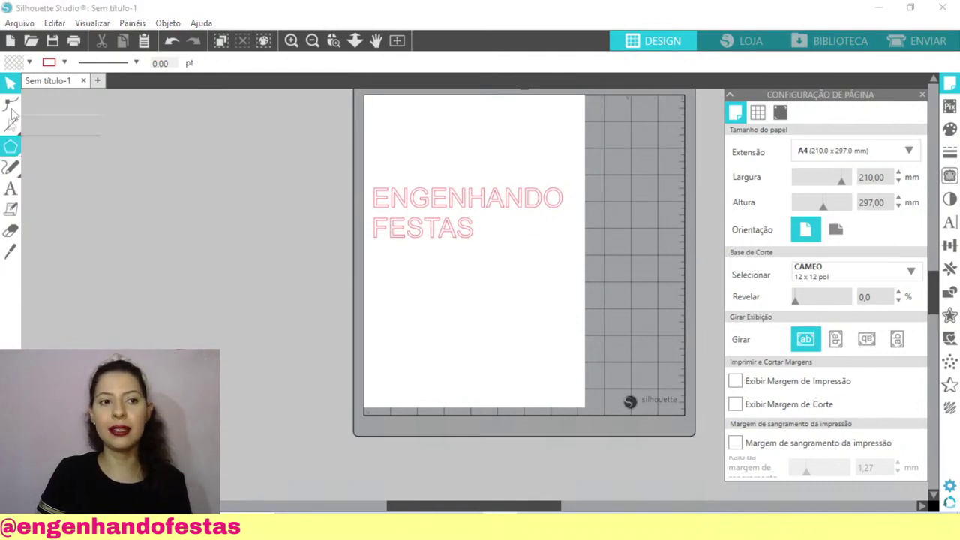
left_click(12, 212)
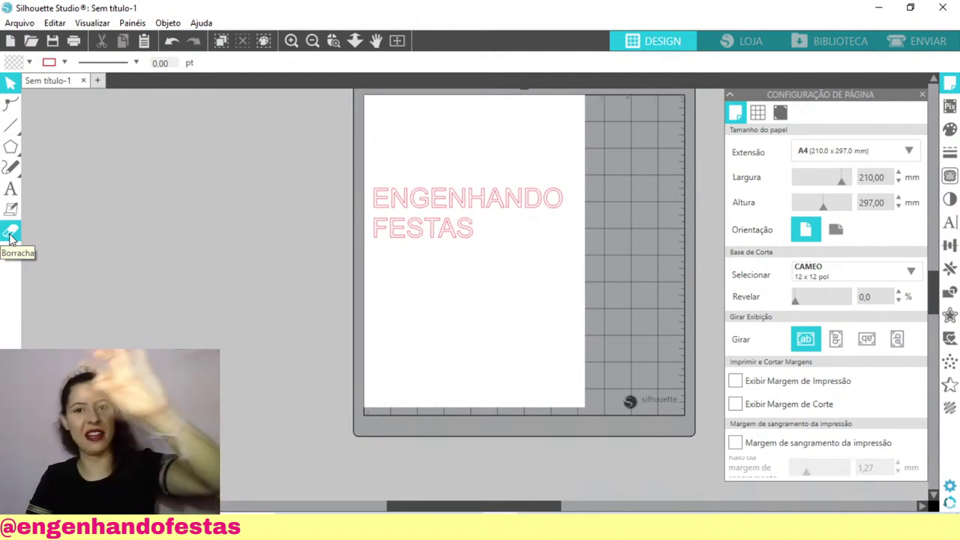
- Slice diagonally through the two-line text and through the final O of ENGENHANDO with the straight Knife tool
left_click(6, 258)
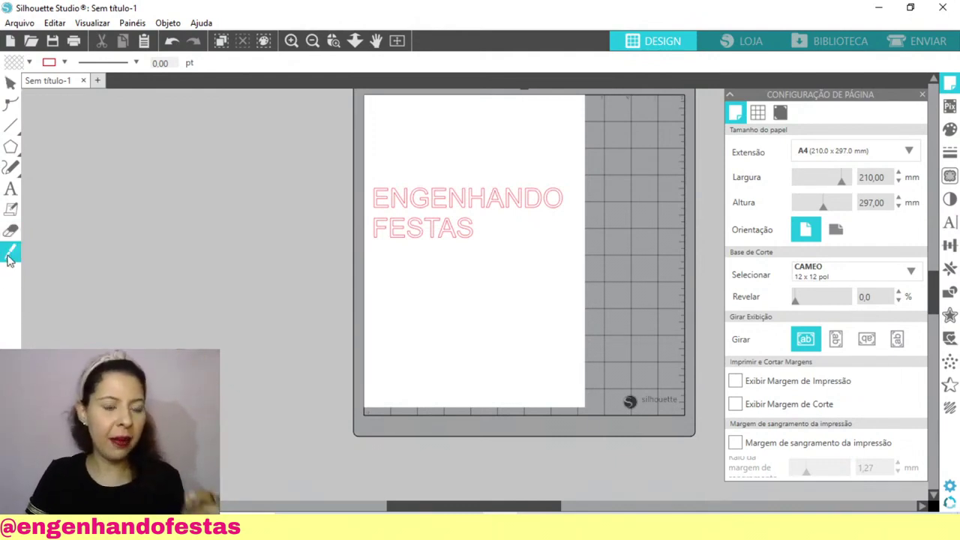
left_click_drag(408, 275, 499, 333)
left_click_drag(382, 167, 558, 305)
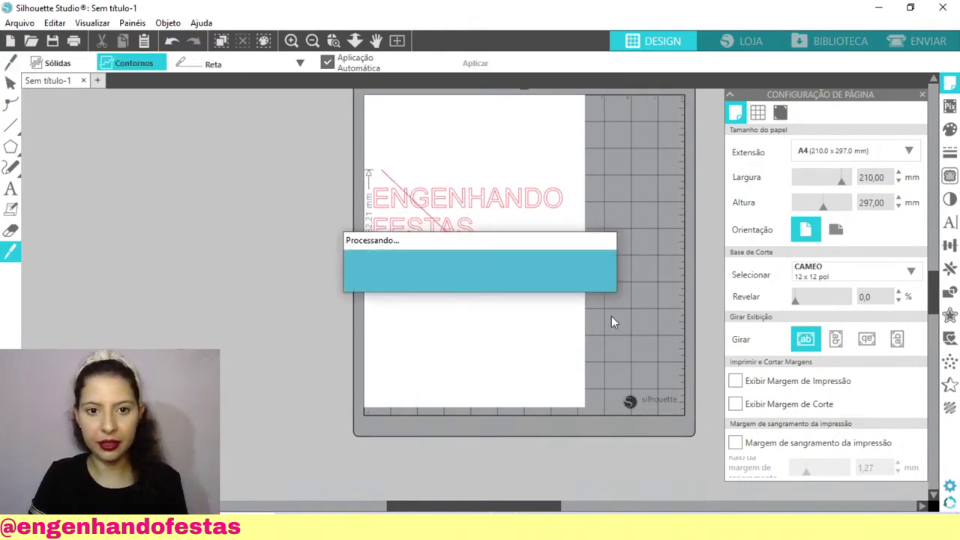
left_click_drag(522, 182, 560, 226)
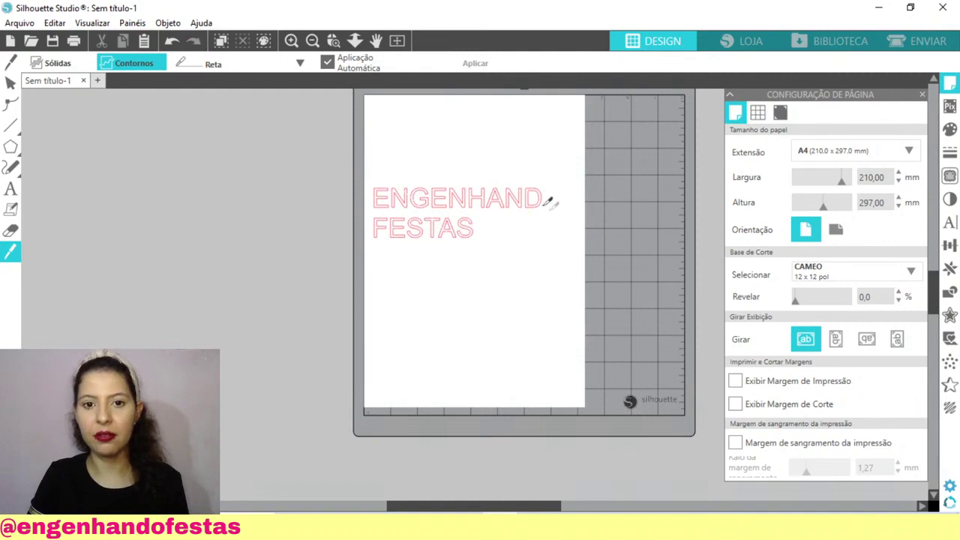
left_click_drag(444, 177, 527, 223)
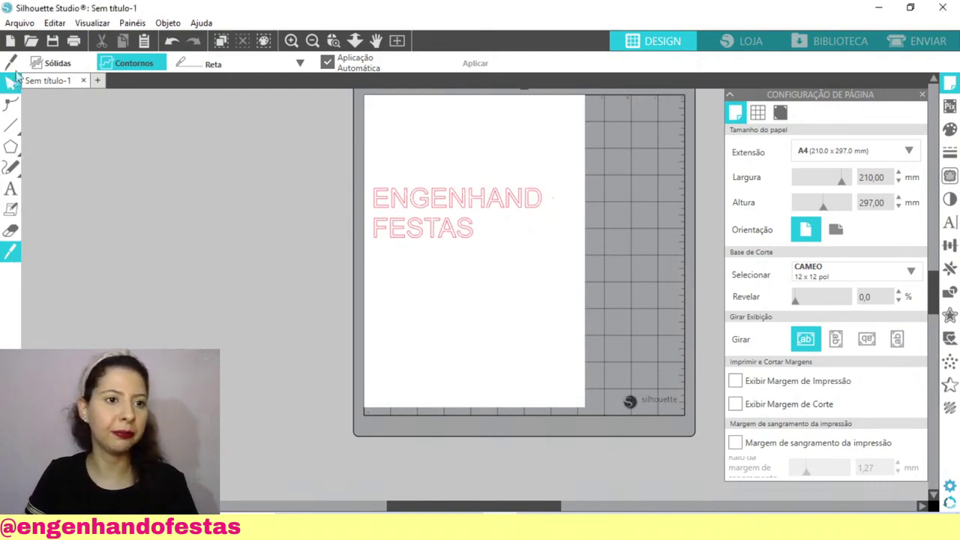
- Slice lengthwise through both text lines, ENGENHAND and FESTAS, using the straight Knife in Contornos mode
left_click(126, 64)
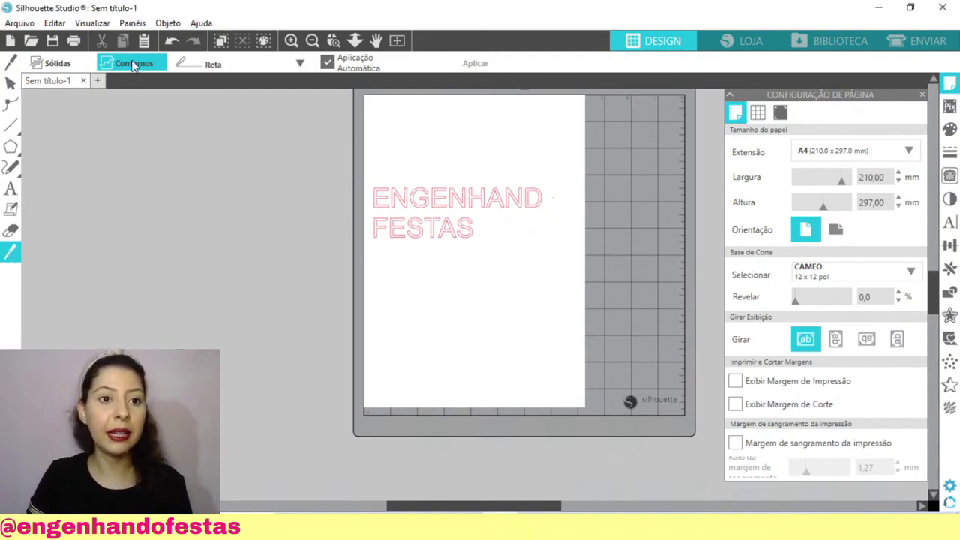
left_click_drag(368, 208, 548, 193)
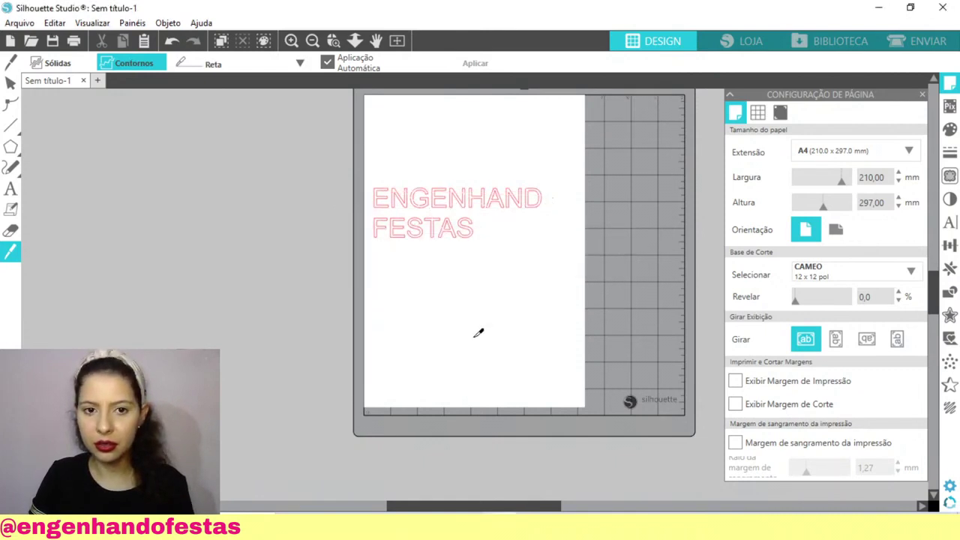
left_click_drag(369, 236, 475, 234)
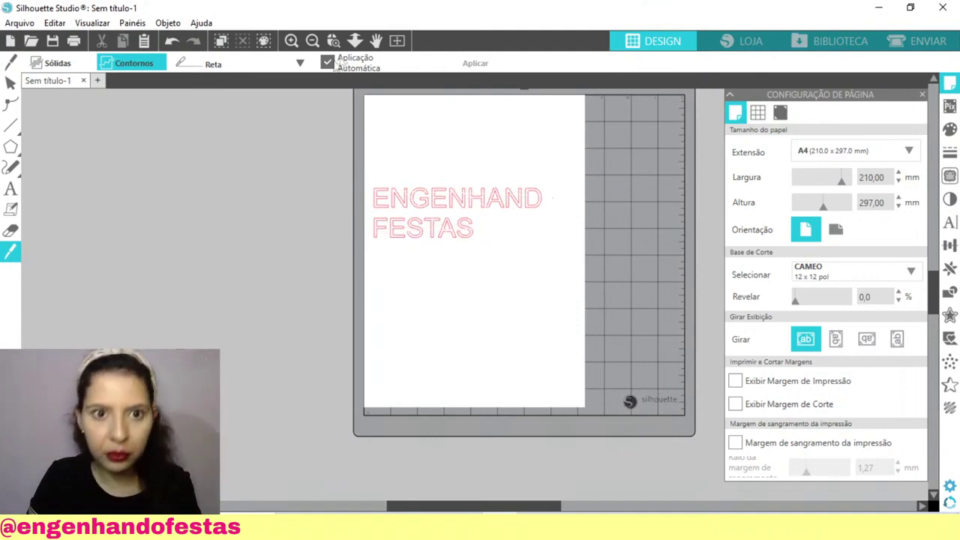
- Pull the cut pieces of the letter H apart, moving its upper parts up and its lower-left part down
left_click(293, 46)
left_click(294, 47)
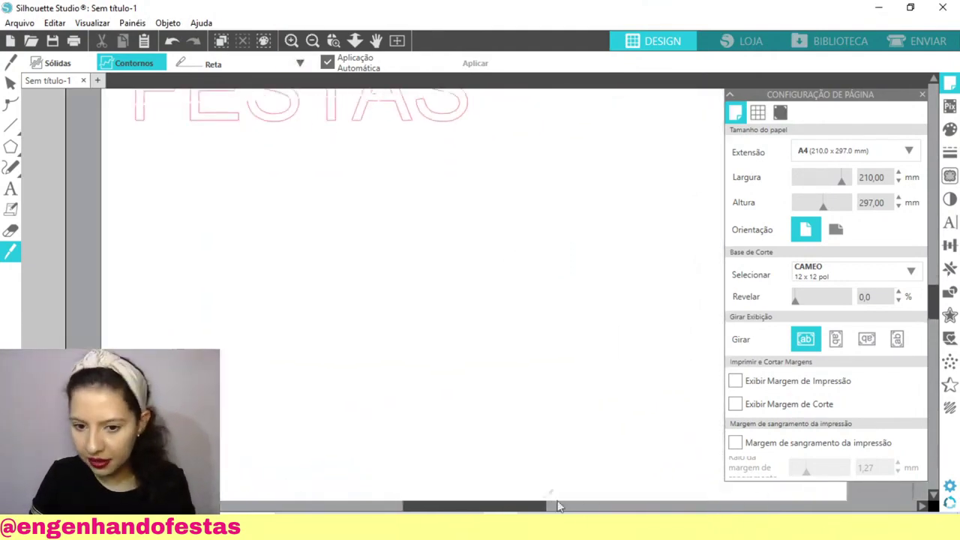
left_click(11, 83)
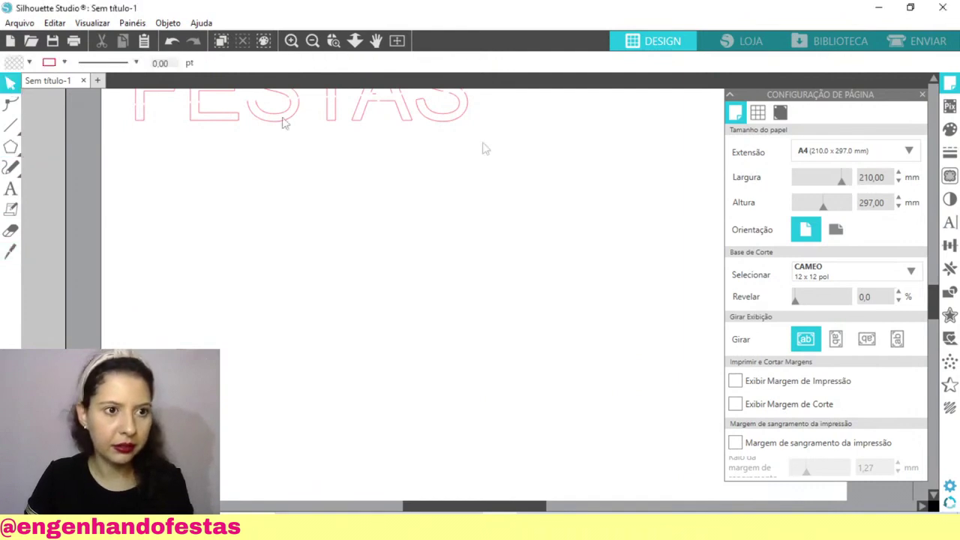
scroll(612, 158, "up", 3)
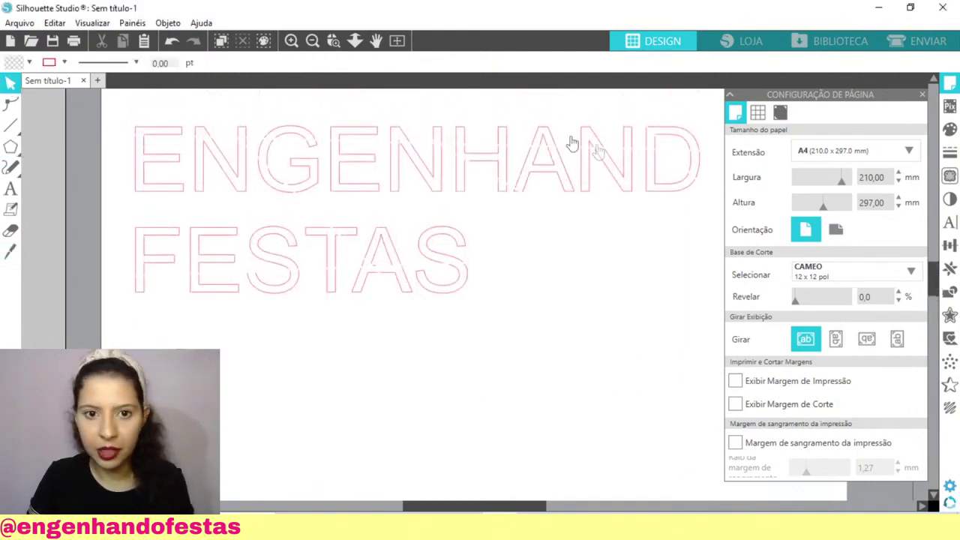
left_click_drag(465, 139, 465, 116)
left_click_drag(481, 162, 456, 211)
left_click(508, 163)
left_click(522, 171)
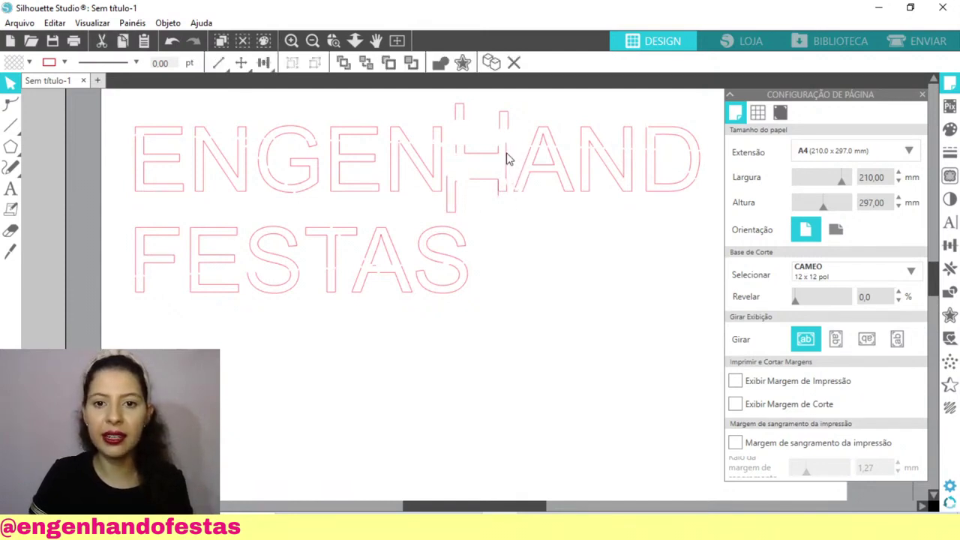
left_click(530, 153)
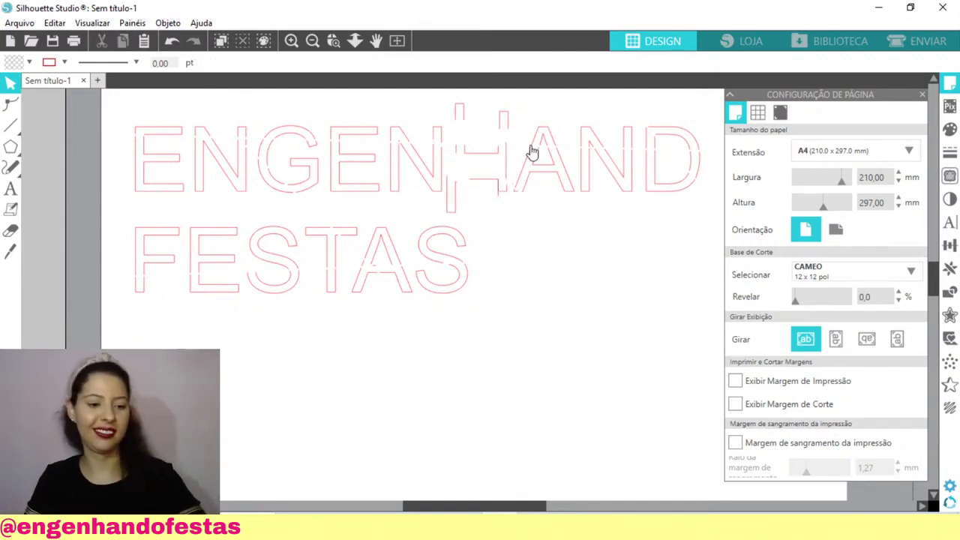
left_click(312, 42)
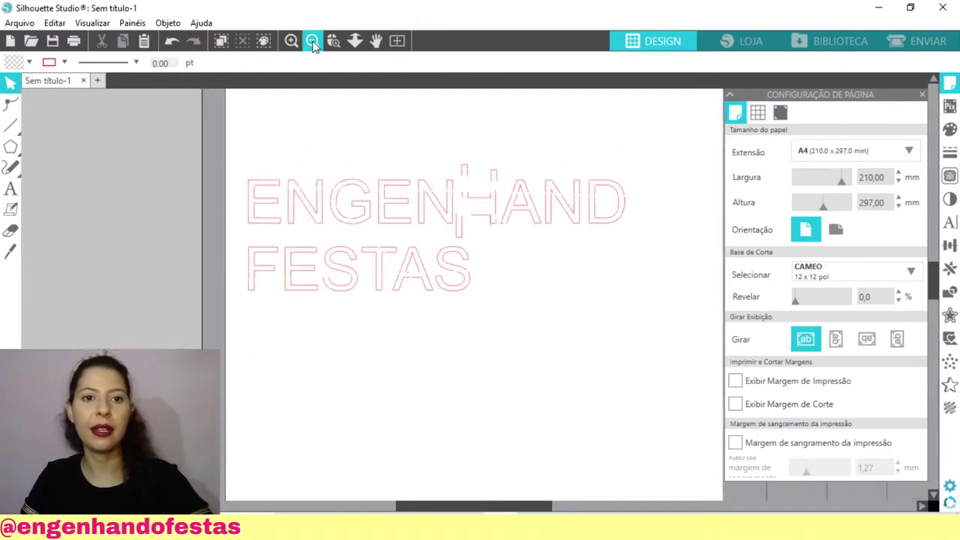
left_click(312, 42)
left_click(312, 41)
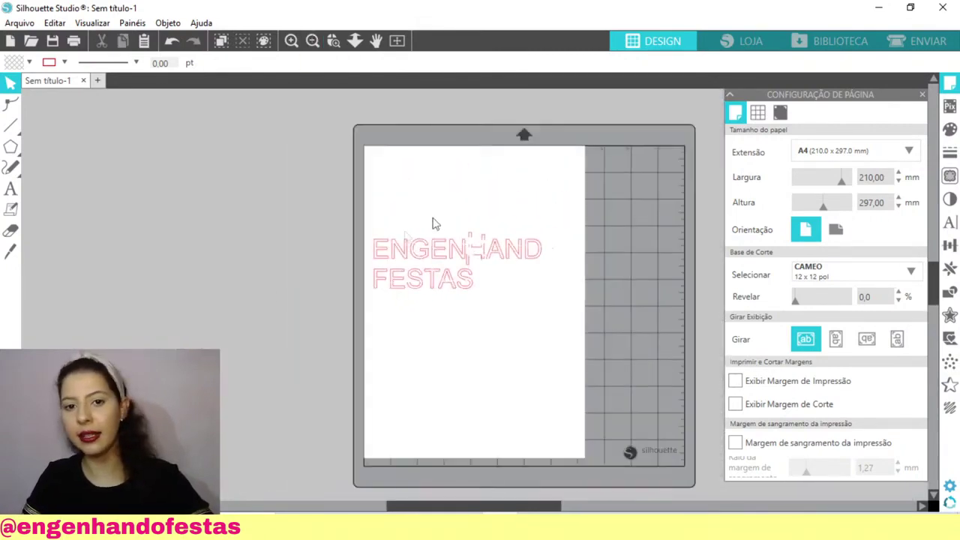
- Delete all the cut text pieces of ENGENHAND and FESTAS from the page
left_click_drag(304, 160, 615, 365)
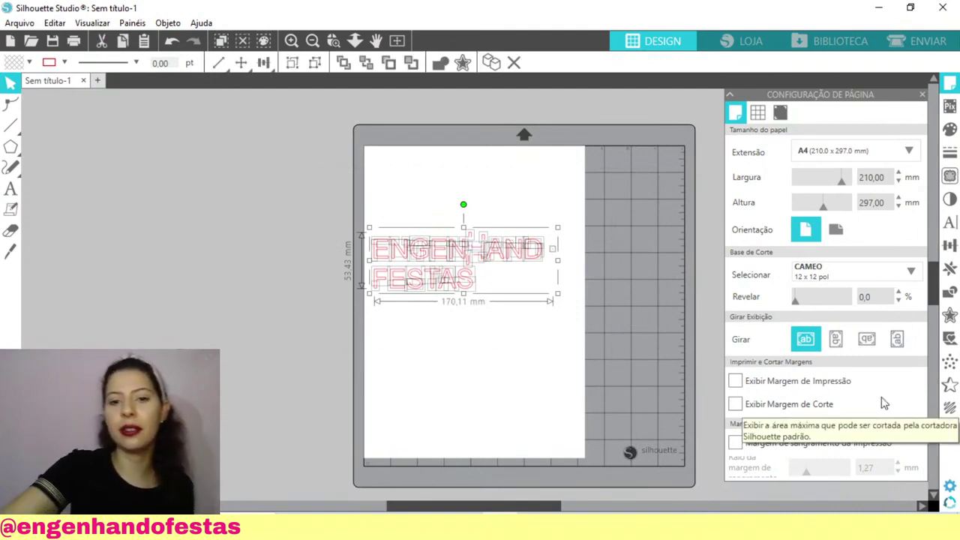
key("Delete")
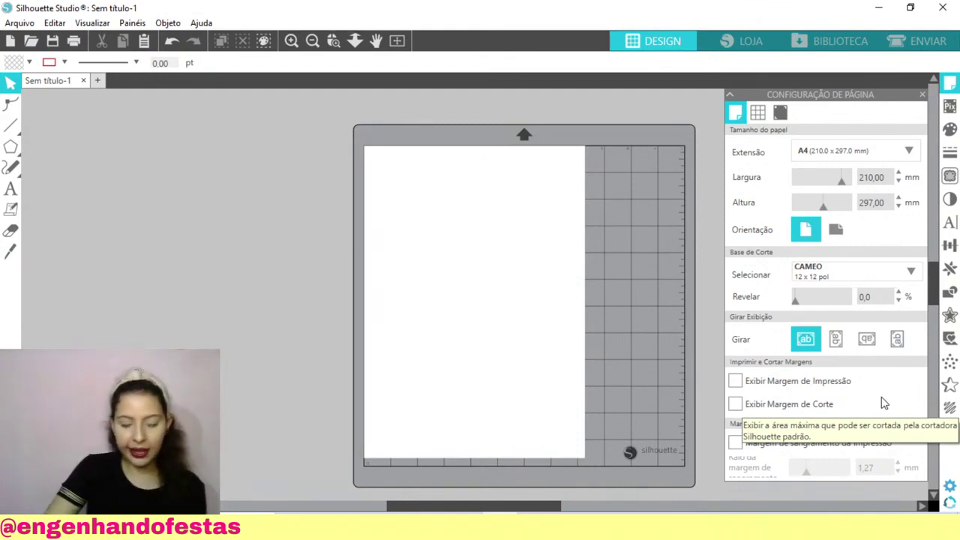
key("t")
left_click(11, 84)
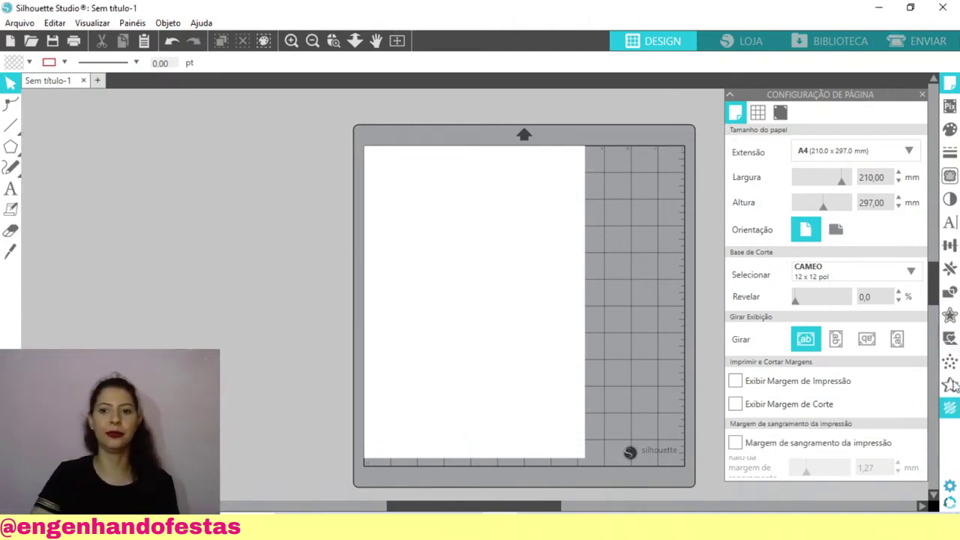
- Look through the available cutting mats and keep CAMEO 12 x 12 pol selected
scroll(622, 253, "down", 2)
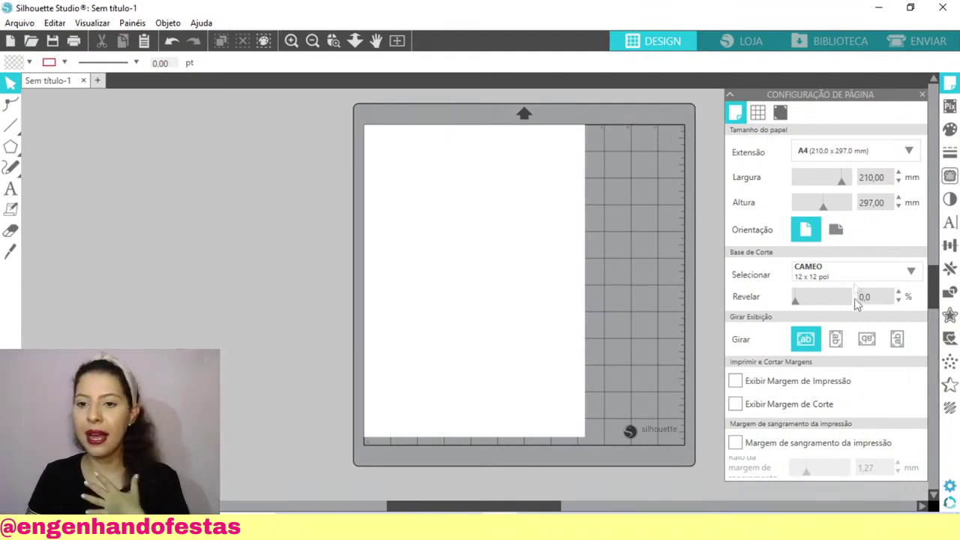
left_click(845, 270)
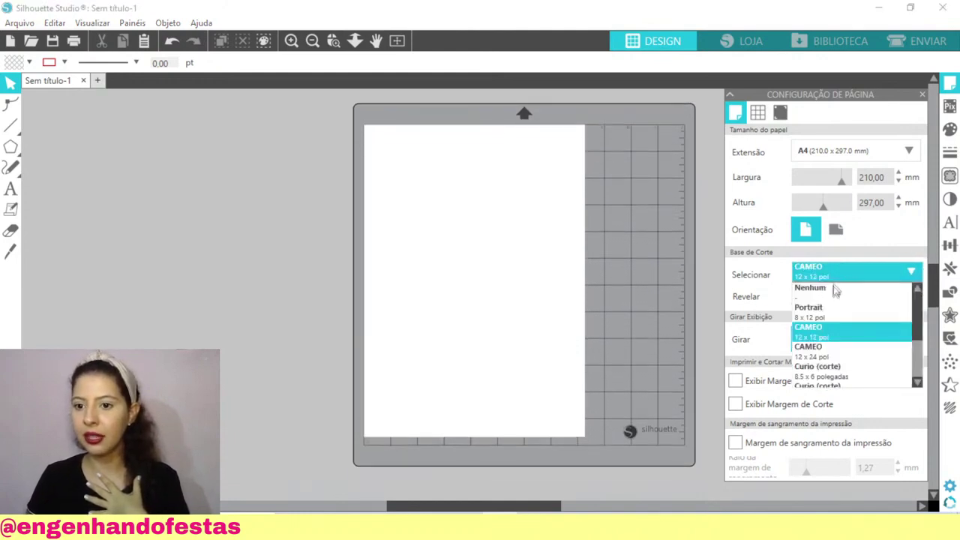
left_click(859, 276)
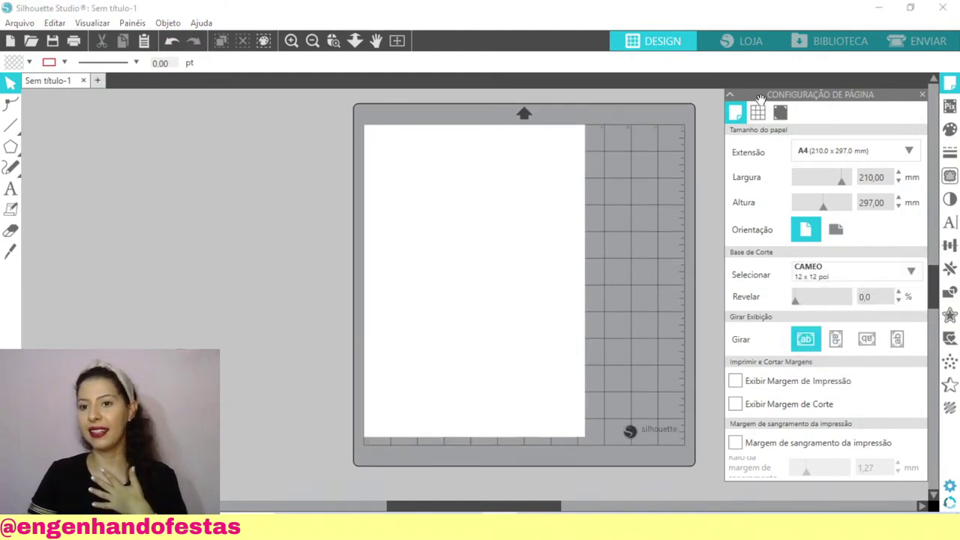
left_click(822, 270)
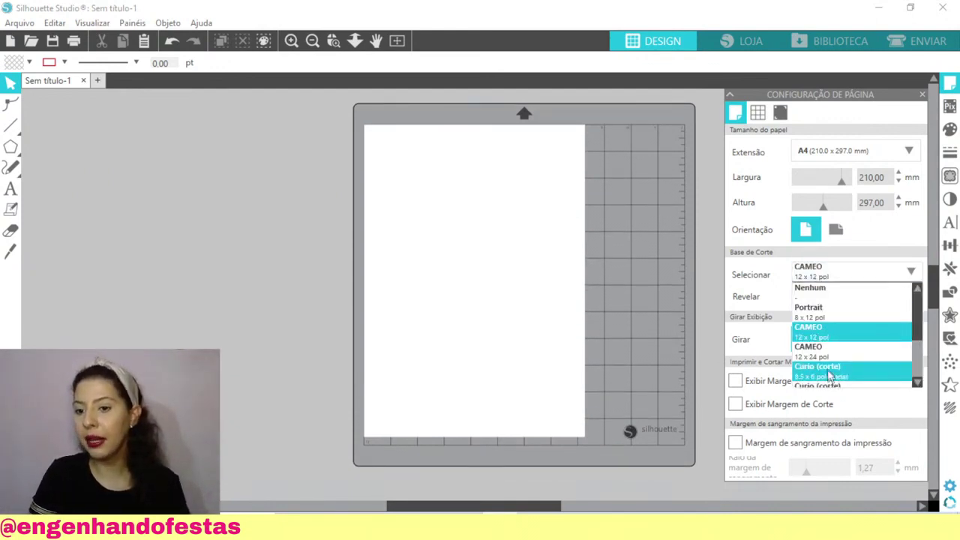
left_click(825, 332)
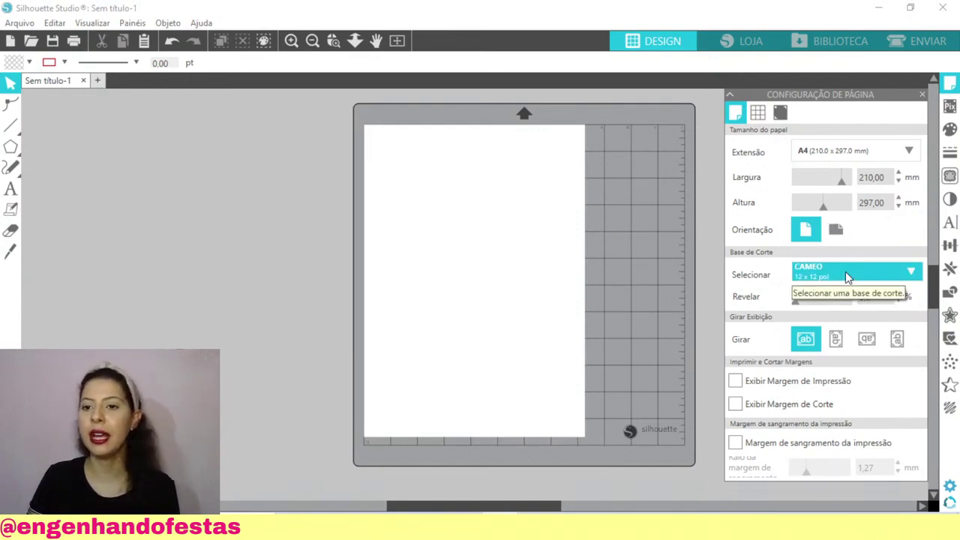
- Try the Automático (CAMEO) paper size and set the page back to A4 (210.0 x 297.0 mm)
left_click(834, 152)
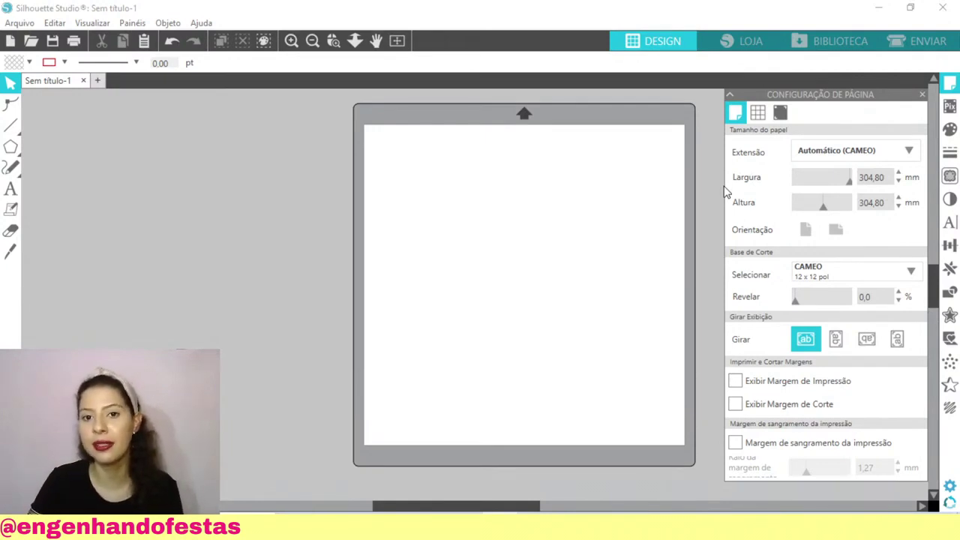
left_click(816, 152)
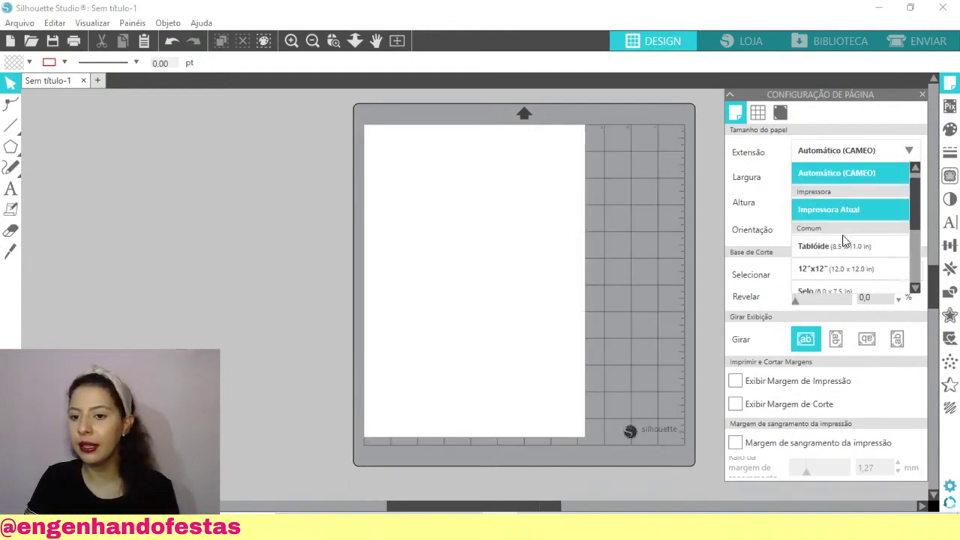
scroll(844, 240, "down", 3)
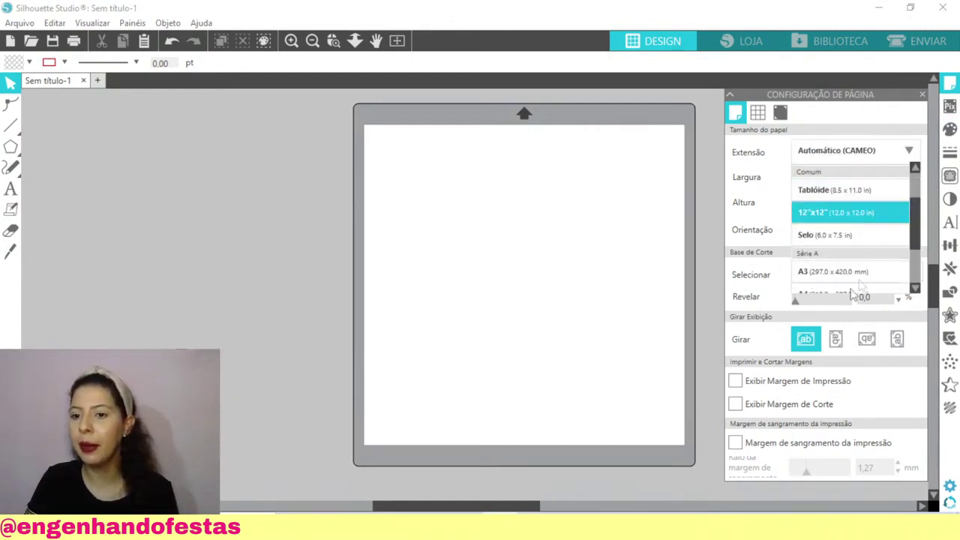
scroll(861, 255, "down", 1)
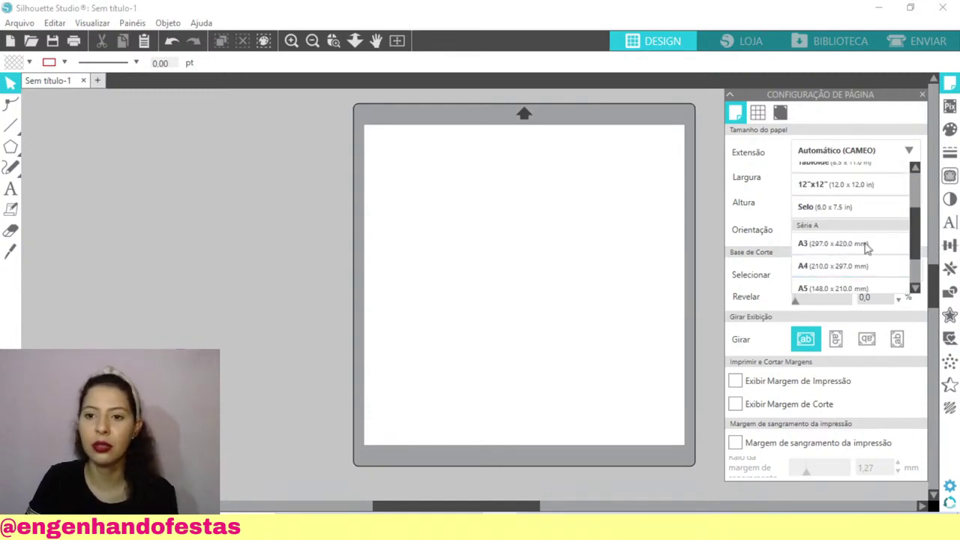
left_click(815, 264)
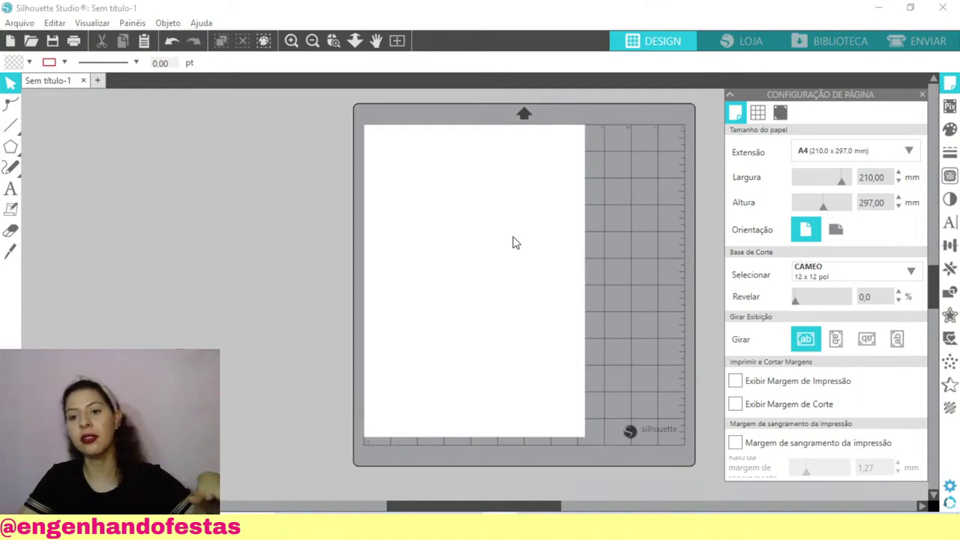
- Set the A4 page to landscape orientation and show its print margin
left_click(830, 231)
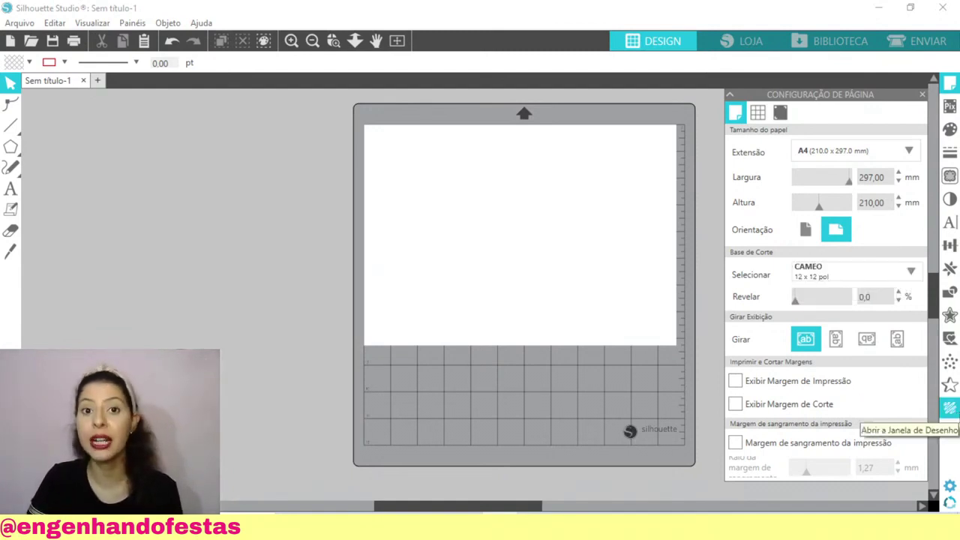
left_click_drag(473, 508, 494, 509)
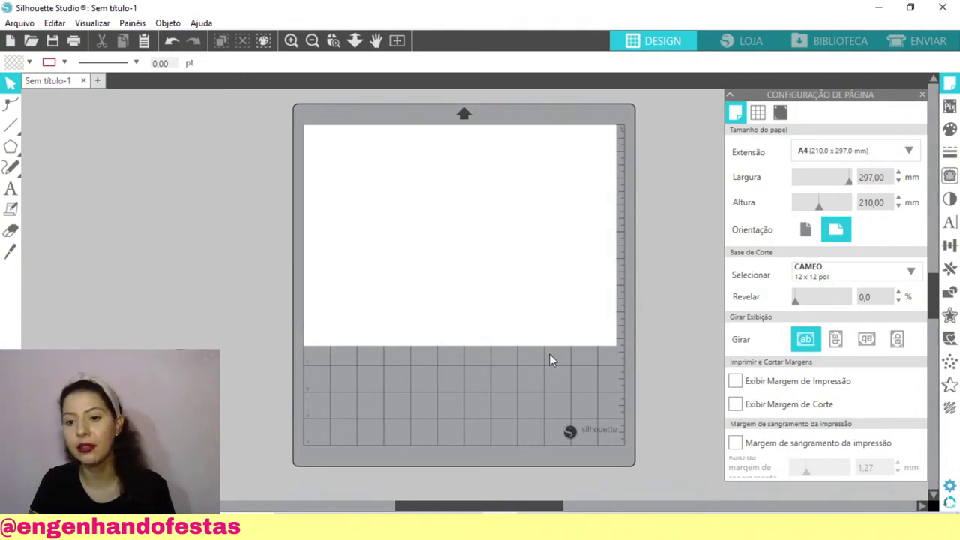
left_click(735, 381)
left_click(736, 382)
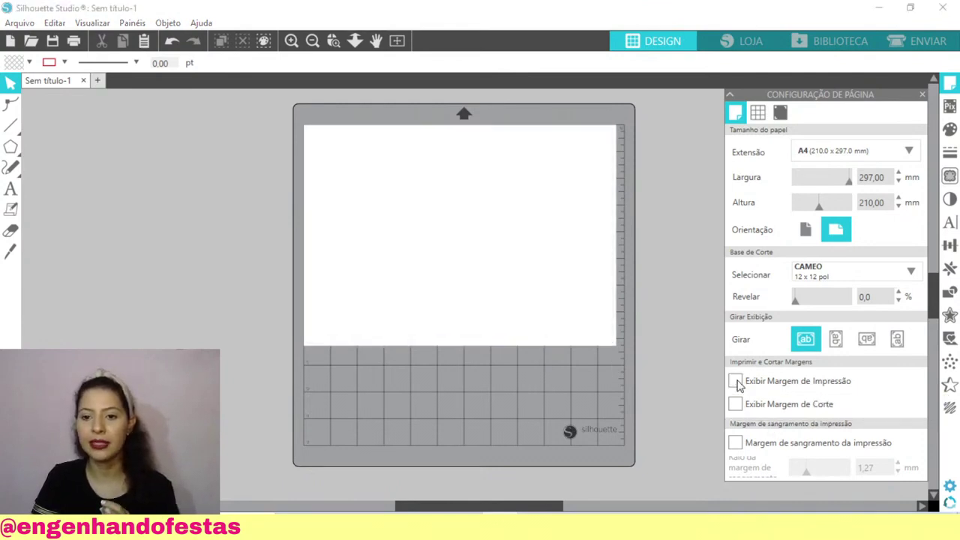
left_click(736, 382)
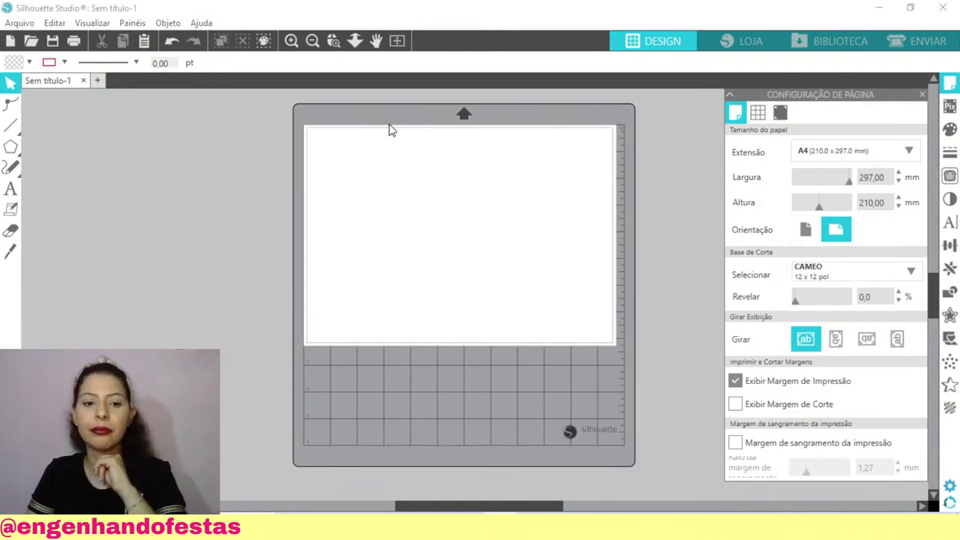
left_click(737, 382)
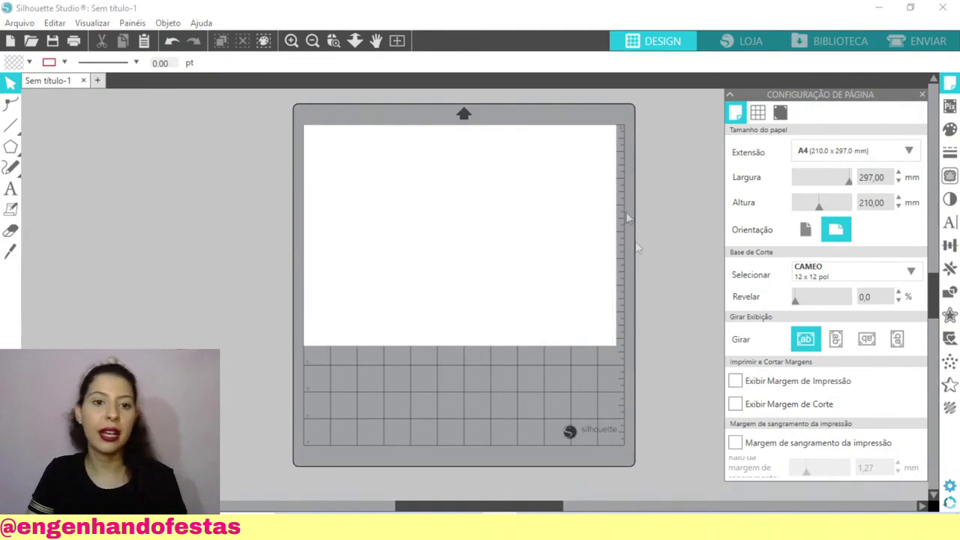
left_click(736, 381)
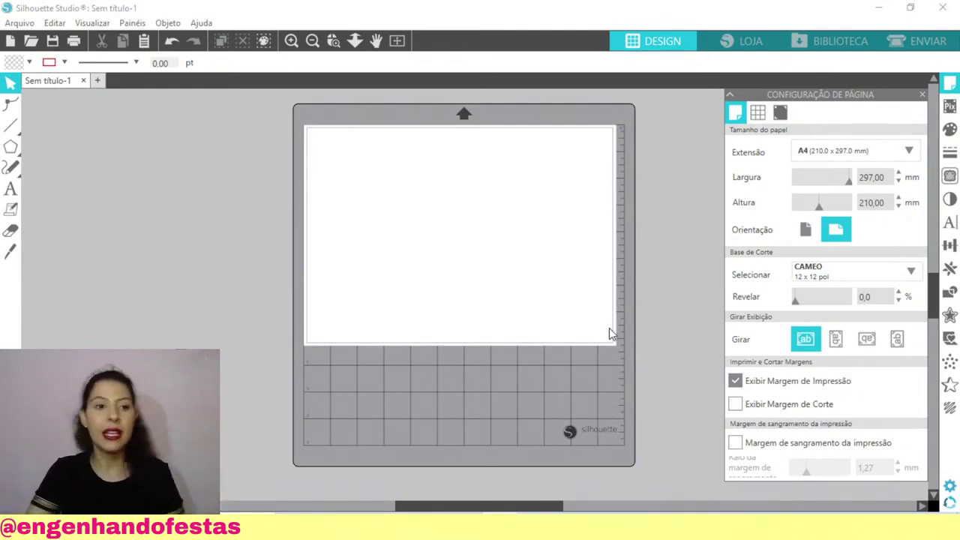
left_click(10, 189)
left_click(357, 172)
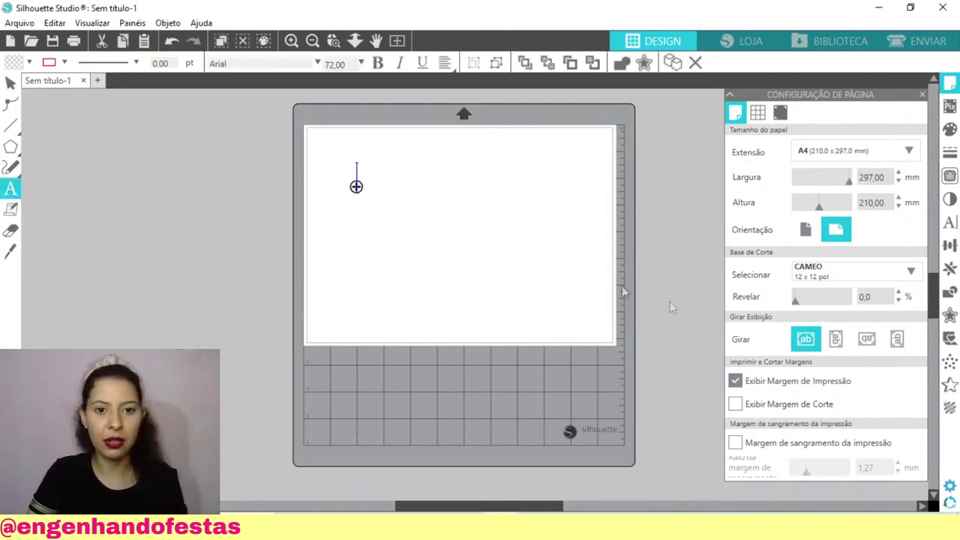
key("Escape")
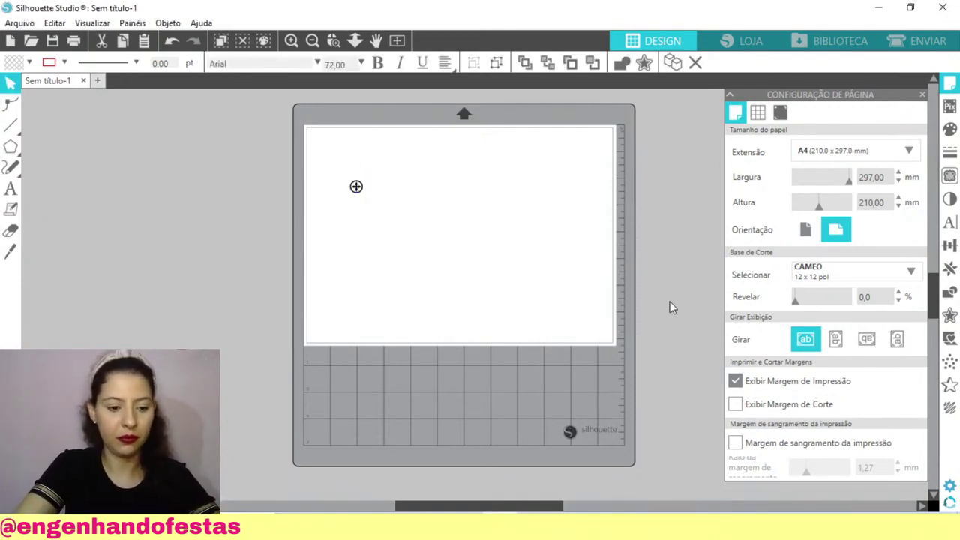
- Paste the two-line text ENGENHANDO FESTAS and move it so its final O overlaps the right print margin
key("ctrl+v")
left_click_drag(480, 186, 594, 174)
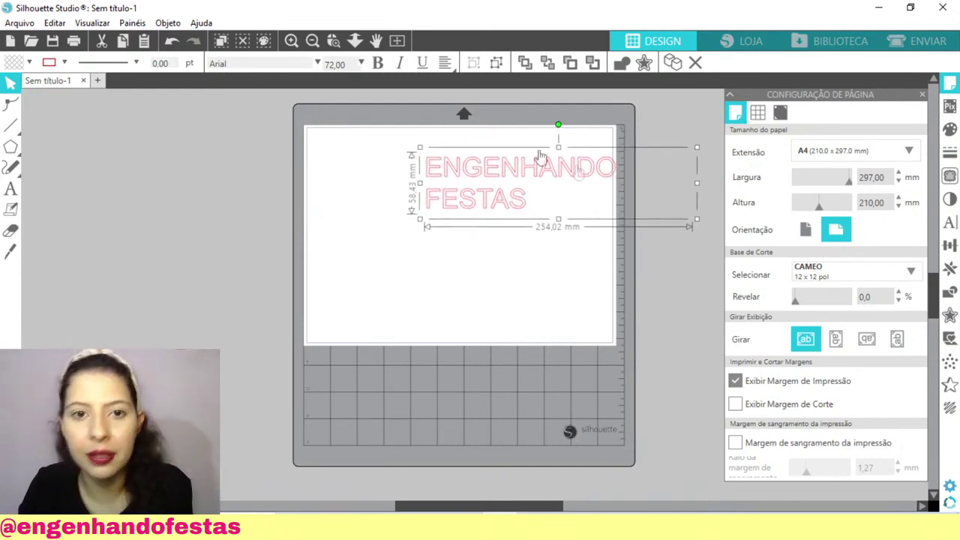
left_click(184, 266)
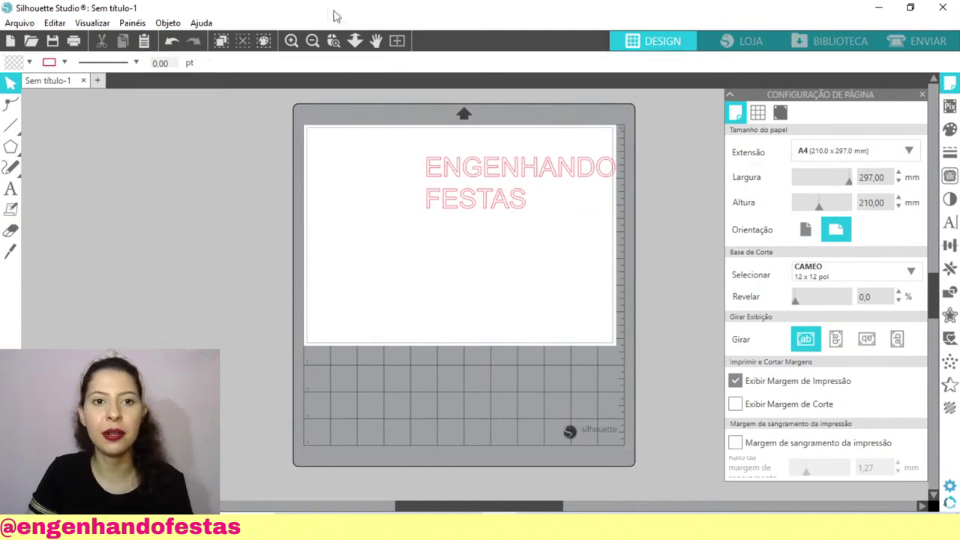
- Move the two-line text left so the final O of ENGENHANDO lies fully inside the print margin
left_click(291, 40)
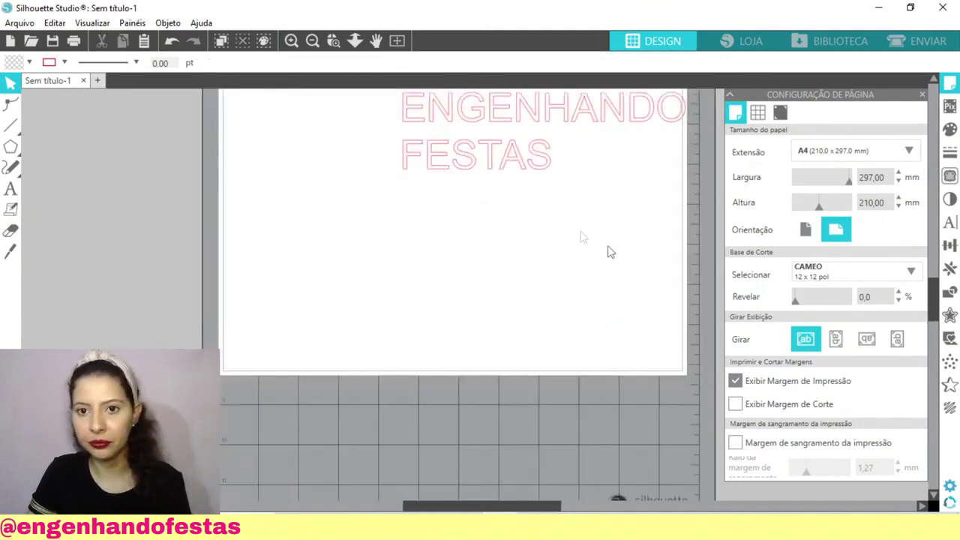
left_click(292, 41)
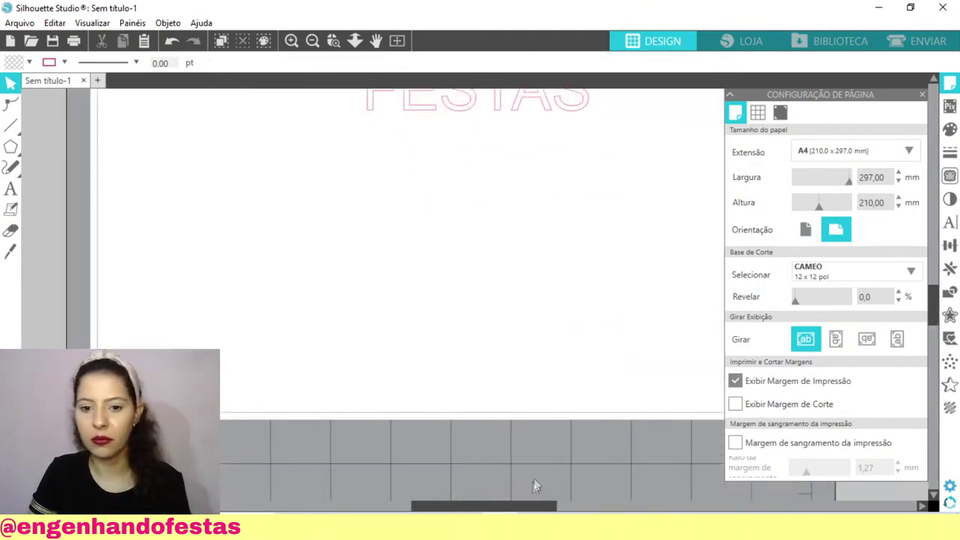
left_click_drag(523, 506, 562, 508)
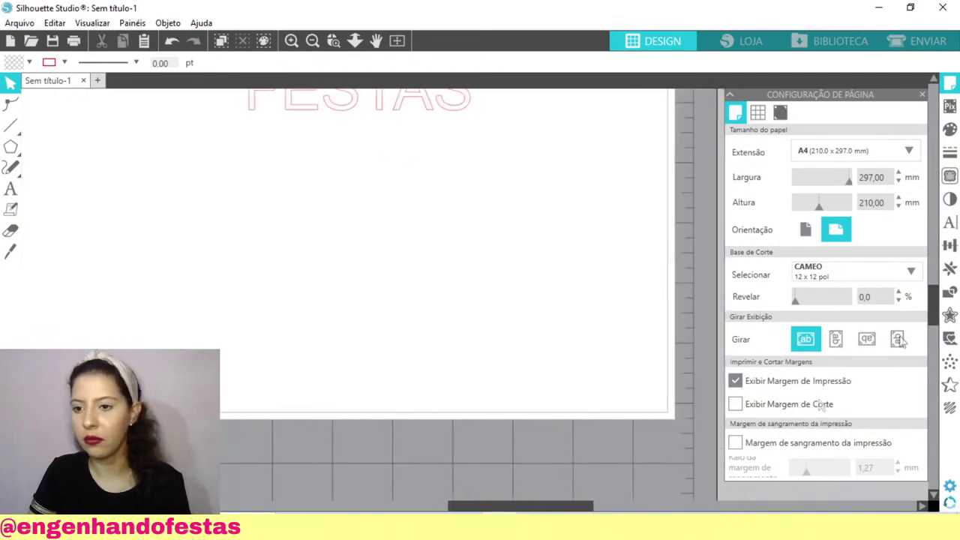
left_click_drag(934, 308, 933, 281)
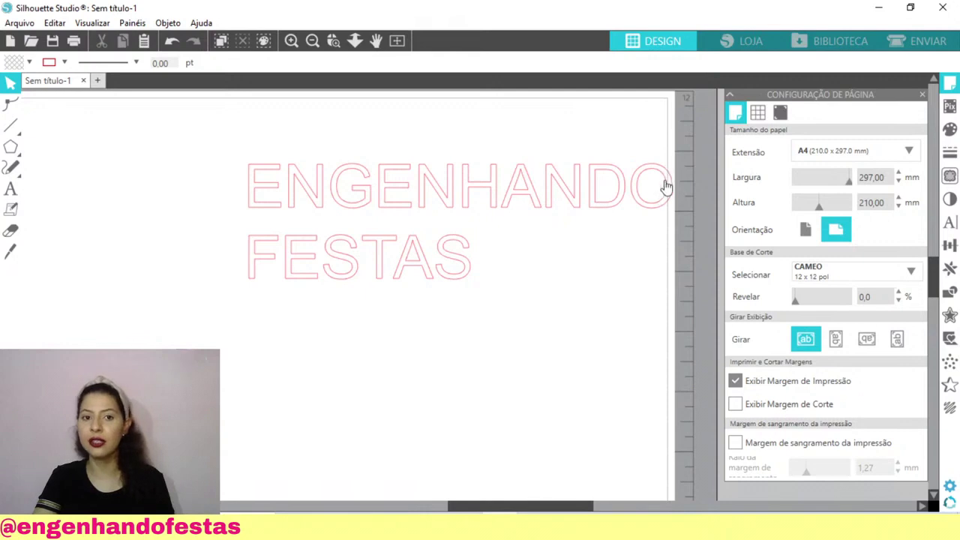
left_click_drag(578, 195, 516, 194)
left_click(491, 123)
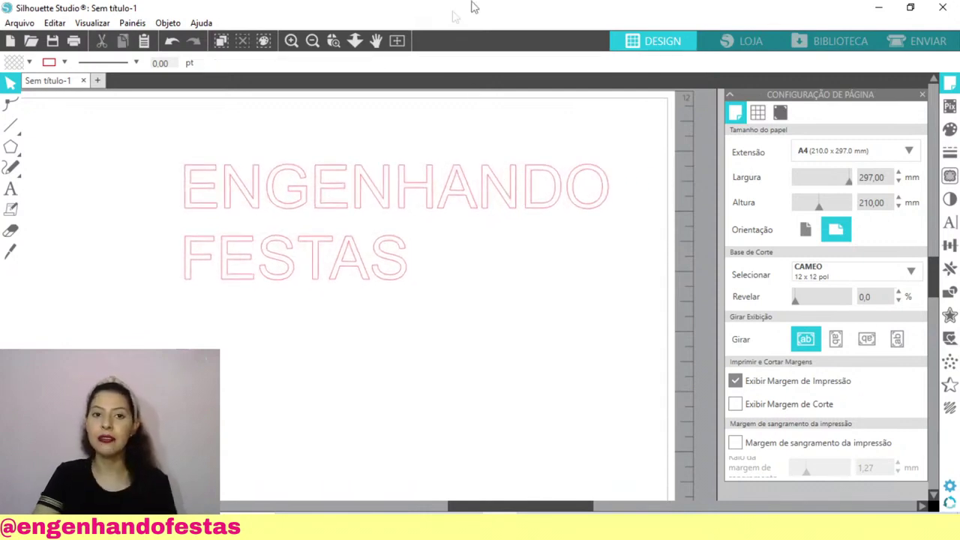
- Show the cut margin and toggle the print margin off and on to compare the two outlines
left_click(735, 404)
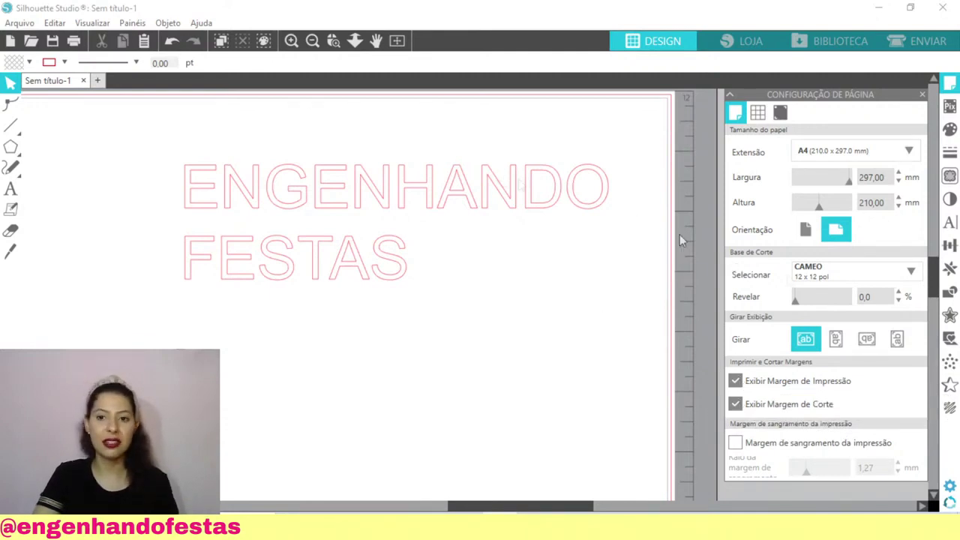
left_click(737, 381)
left_click(736, 381)
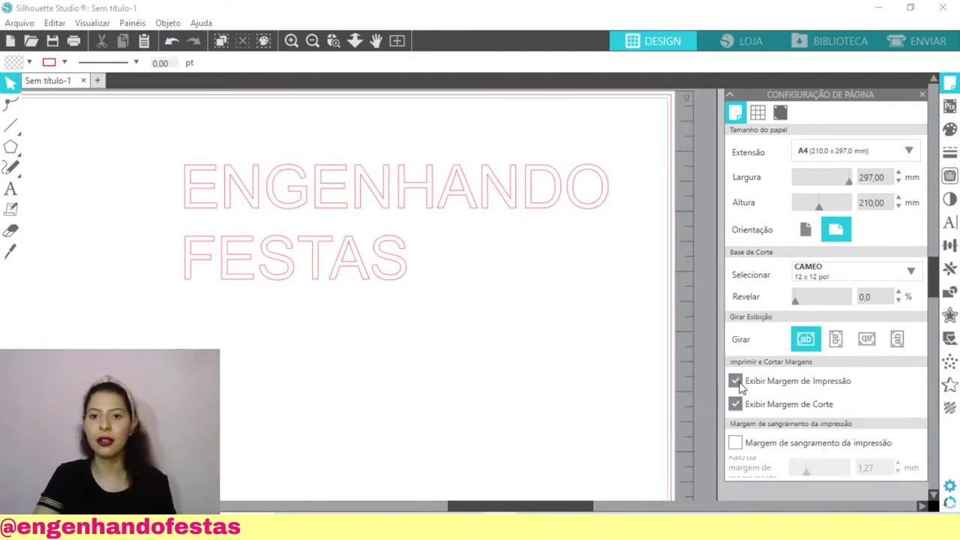
double_click(737, 381)
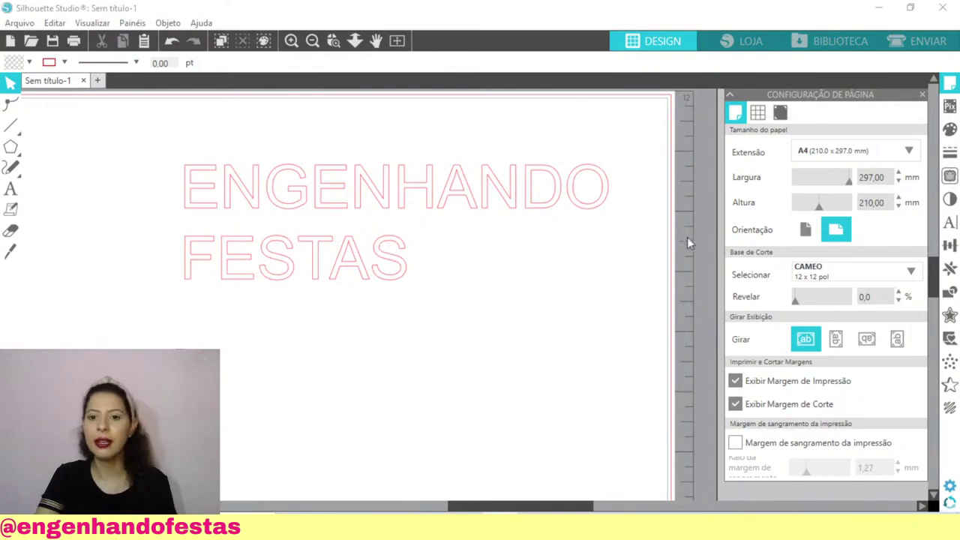
- Move the two-line text slightly down and left, away from the page's upper-right margins
left_click(313, 40)
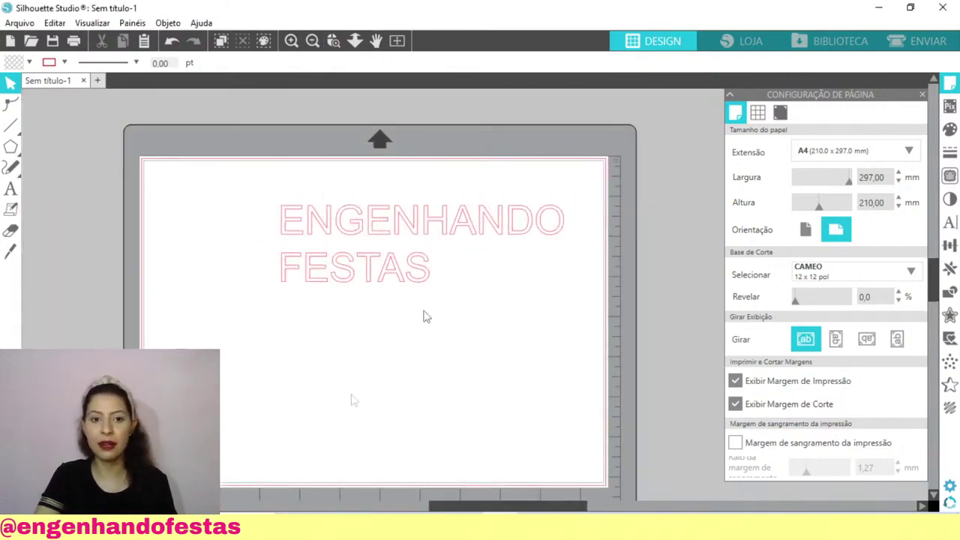
left_click_drag(467, 238, 425, 251)
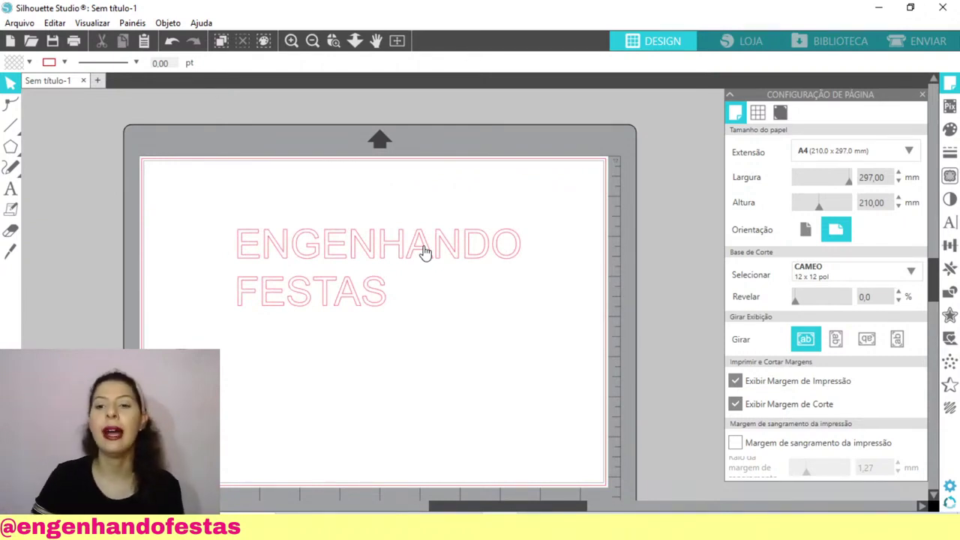
scroll(525, 270, "down", 1)
mouse_move(553, 507)
left_mouse_down()
mouse_move(524, 507)
mouse_move(537, 507)
left_mouse_up()
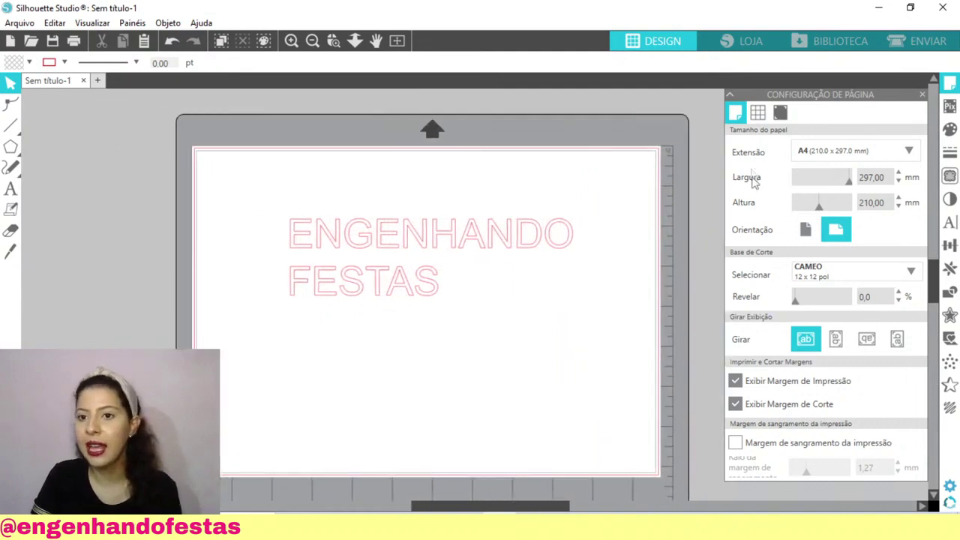
- Turn on Tipo 1 registration marks (CAMEO, Portrait, Curio) for the page
left_click(780, 112)
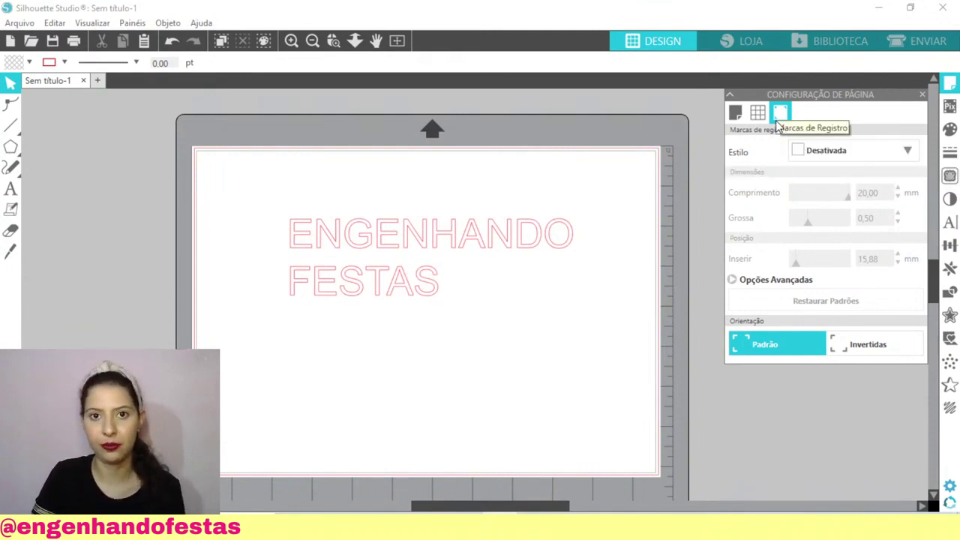
left_click(816, 151)
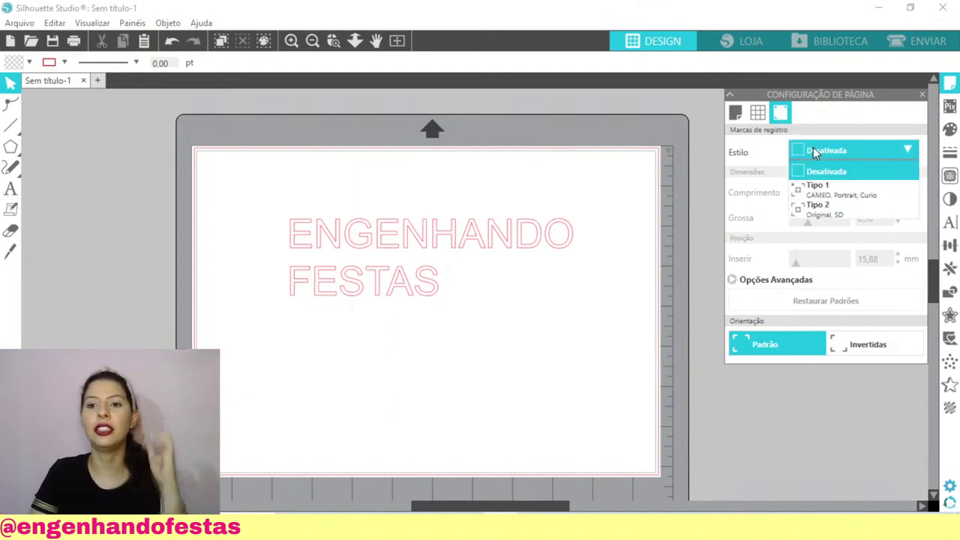
left_click(851, 196)
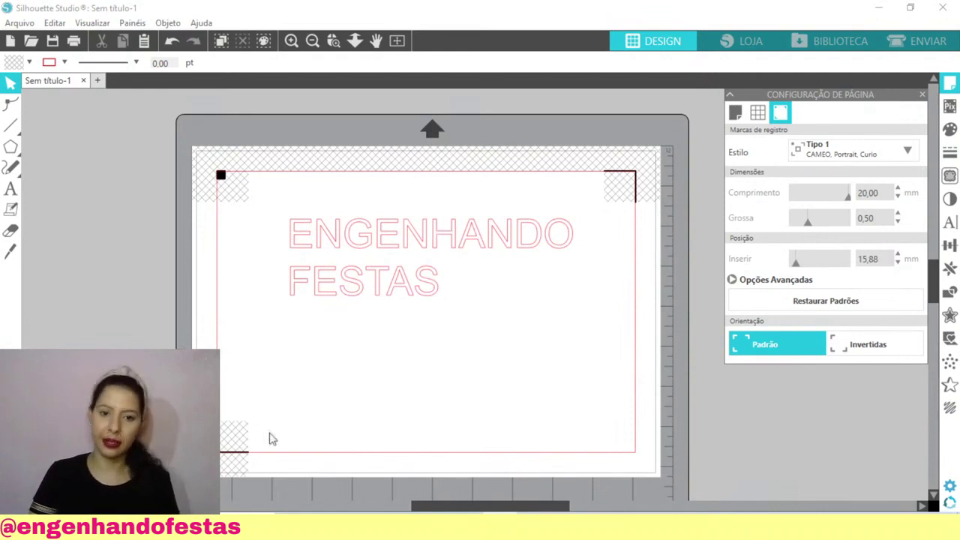
left_click_drag(504, 510, 499, 510)
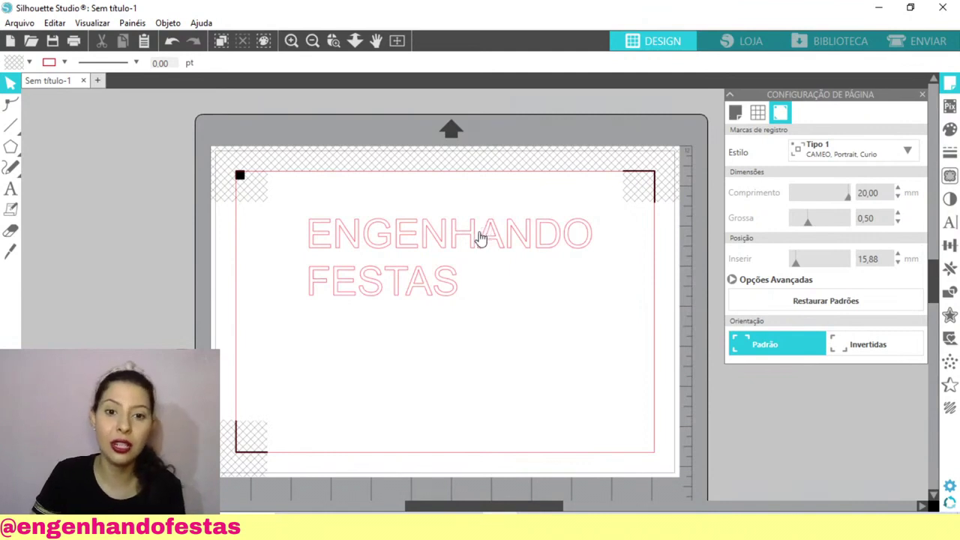
- Move the two-line text ENGENHANDO FESTAS up and left, keeping its letters clear of the hatched registration mark areas
left_click_drag(487, 240, 455, 212)
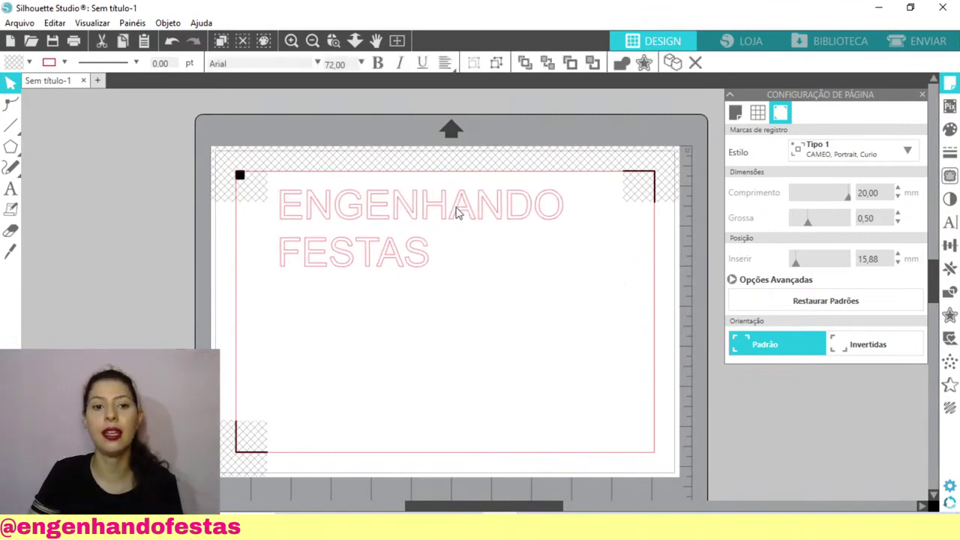
left_click(531, 351)
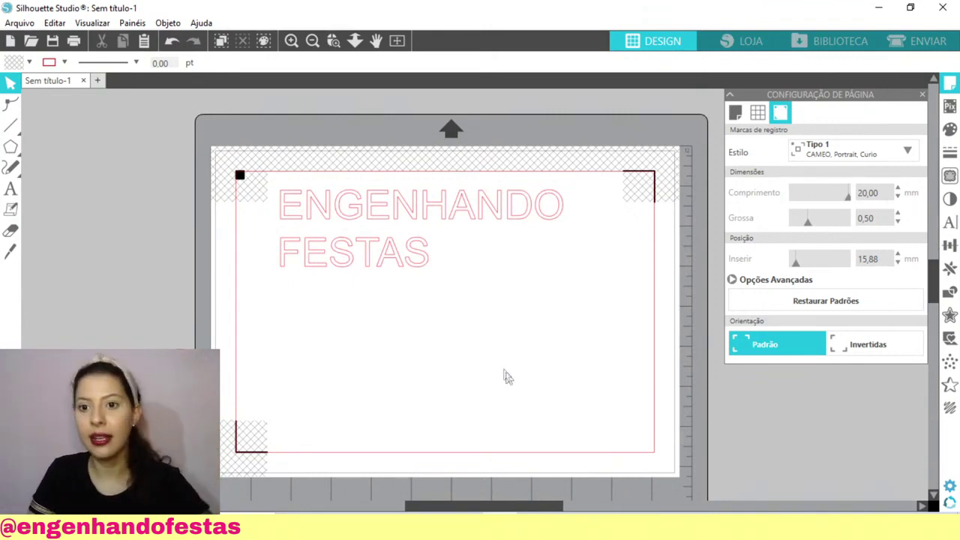
left_click(403, 208)
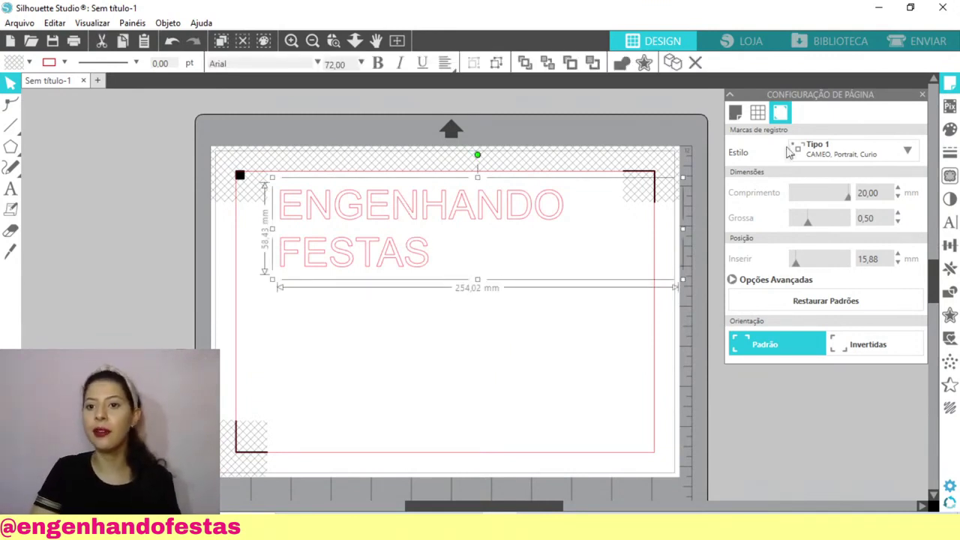
left_click(529, 306)
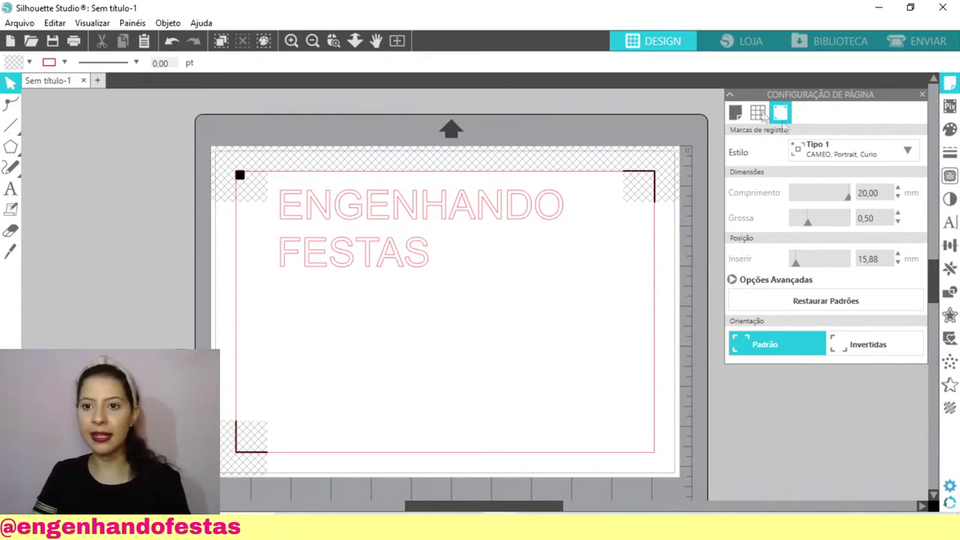
- Set the registration marks style to Desativada and return to the paper size and mat settings
left_click(841, 154)
left_click(835, 173)
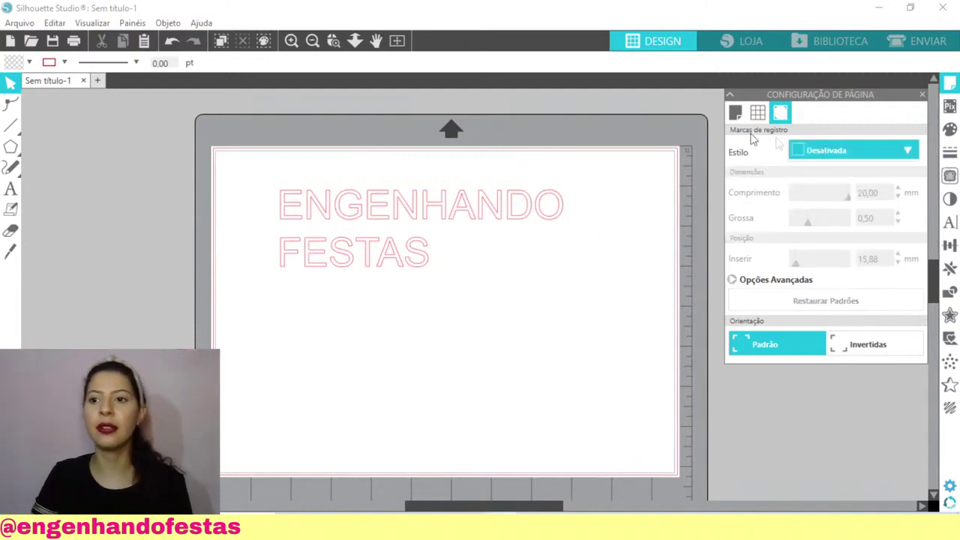
left_click(737, 114)
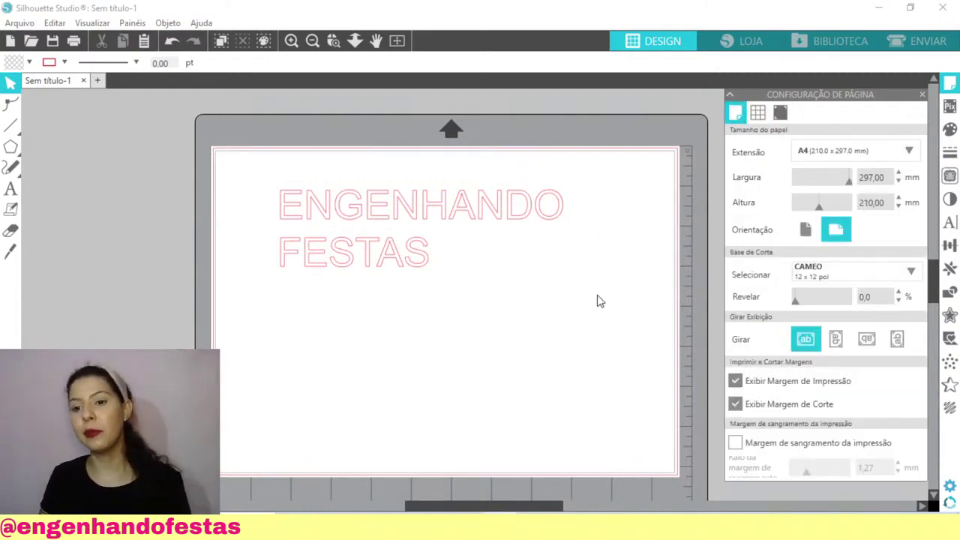
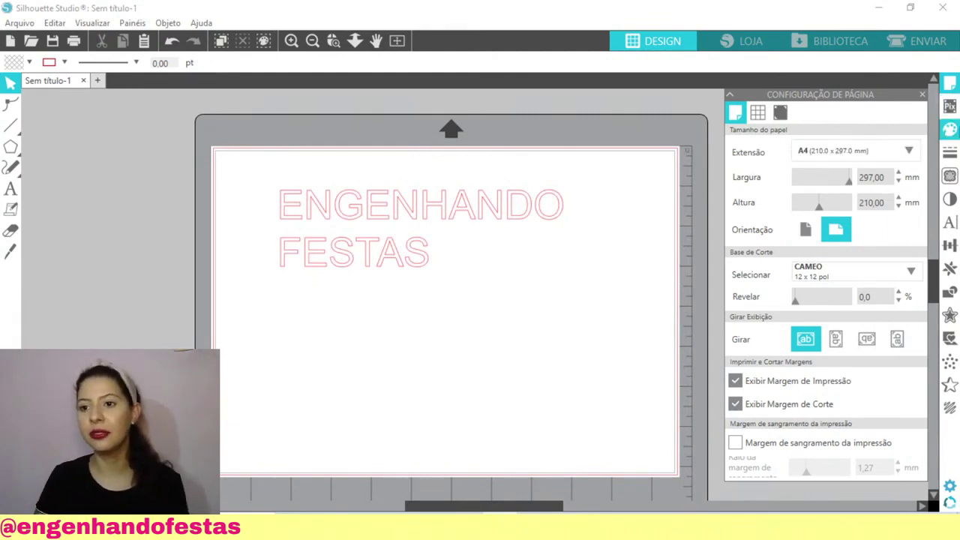
- Open the fill colour settings and move the two-line text slightly up and left so its whole frame sits inside the page margins
left_click(954, 130)
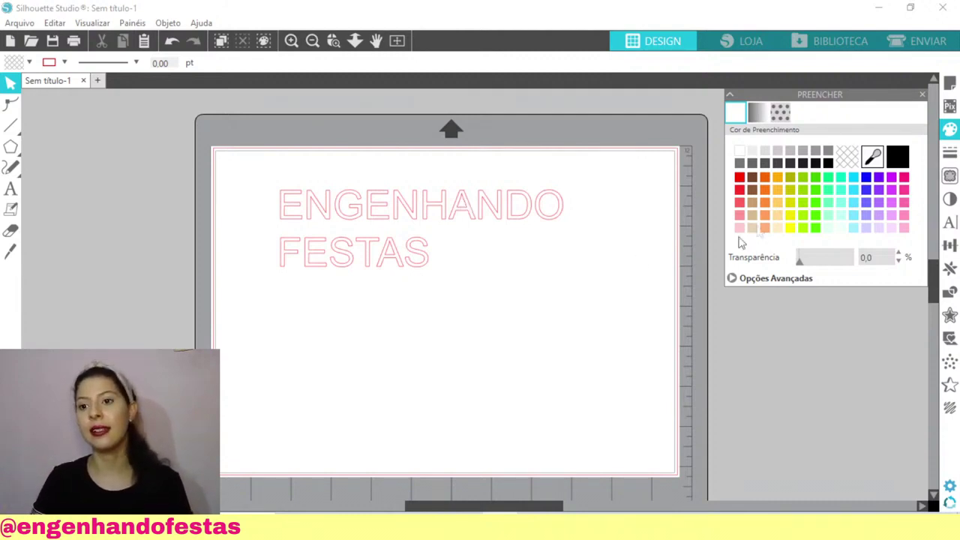
left_click(383, 200)
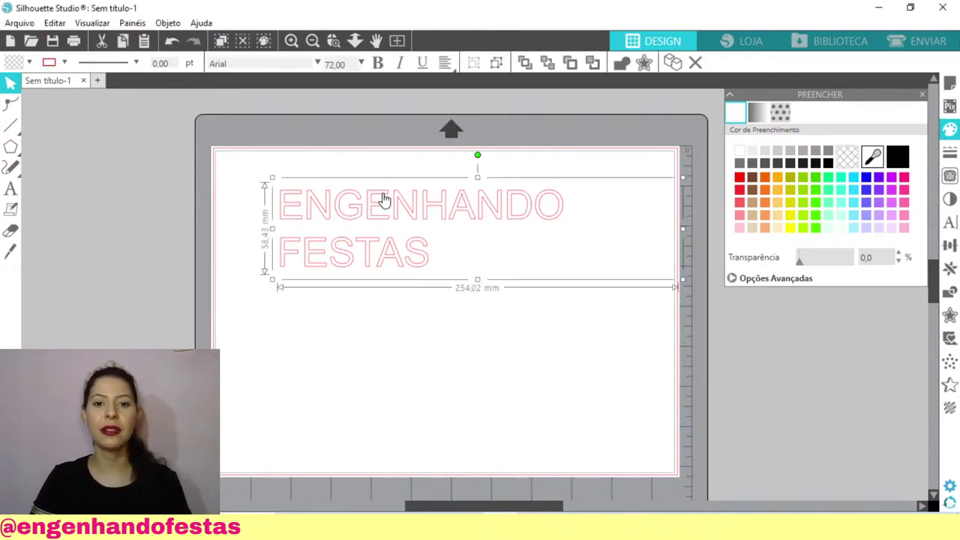
left_click(570, 395)
left_click(390, 207)
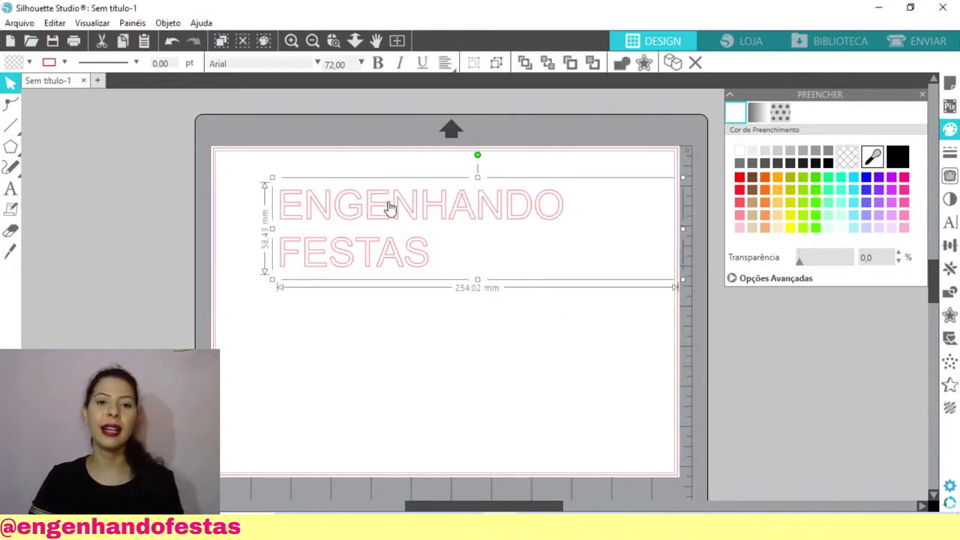
left_click_drag(389, 207, 363, 198)
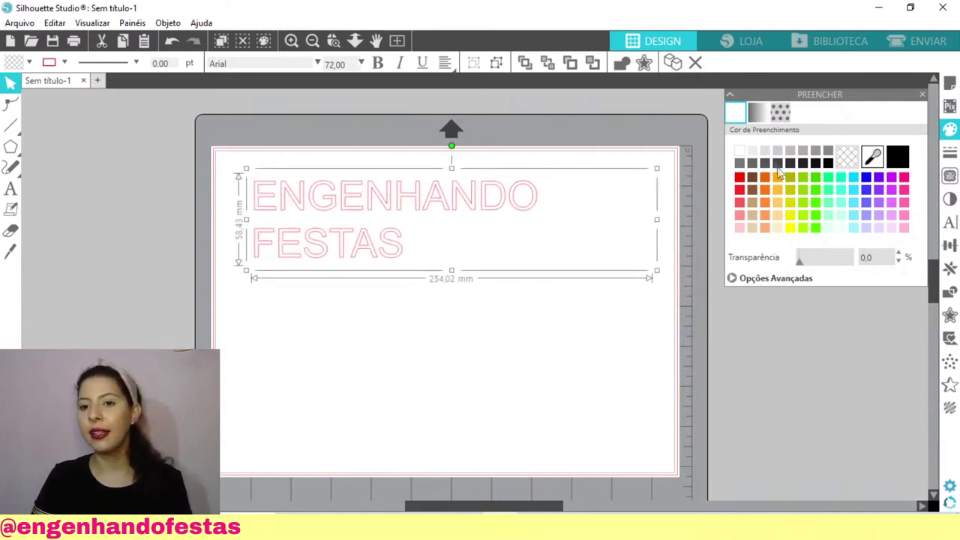
- Try solid fill colours on the two-line text: red, yellow, light blue, pink, magenta, blue and black
left_click(740, 179)
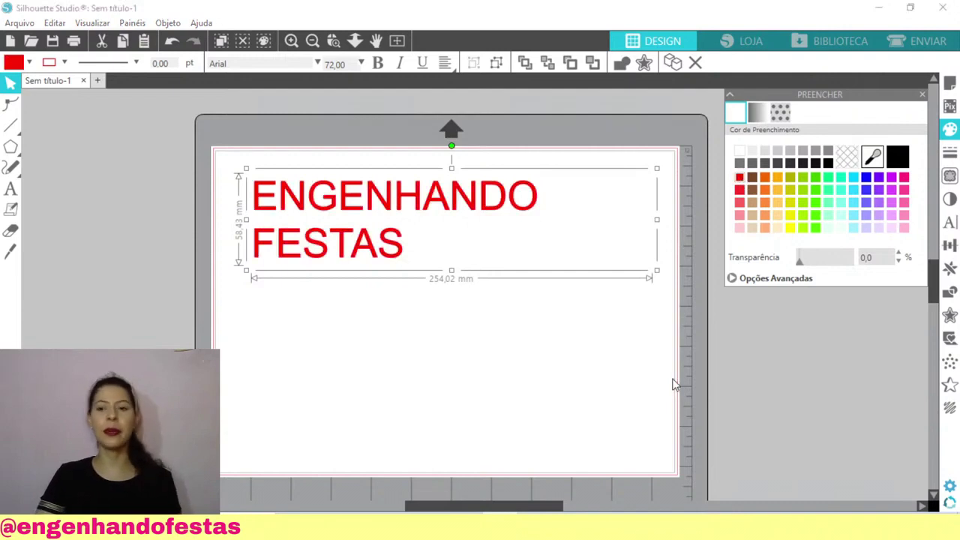
left_click(791, 227)
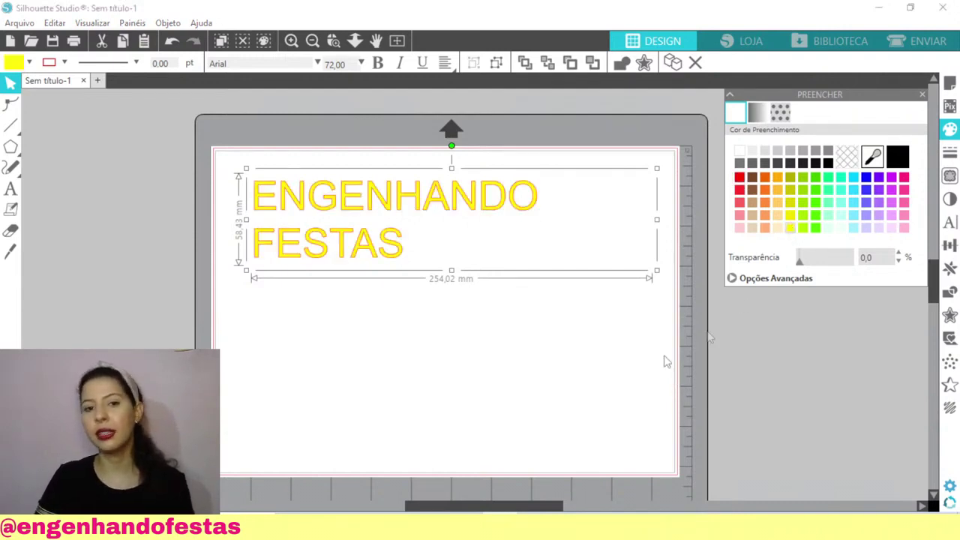
left_click(854, 177)
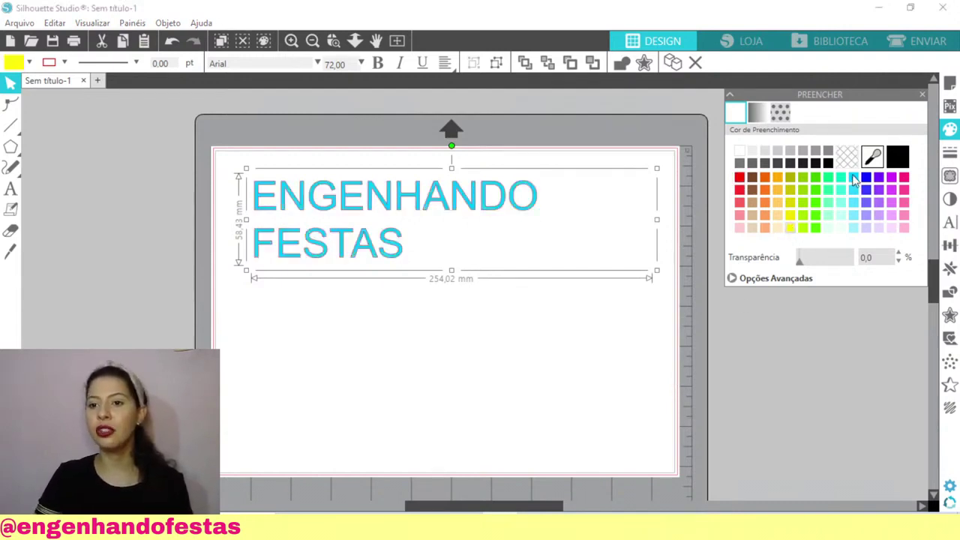
left_click(904, 178)
left_click(891, 178)
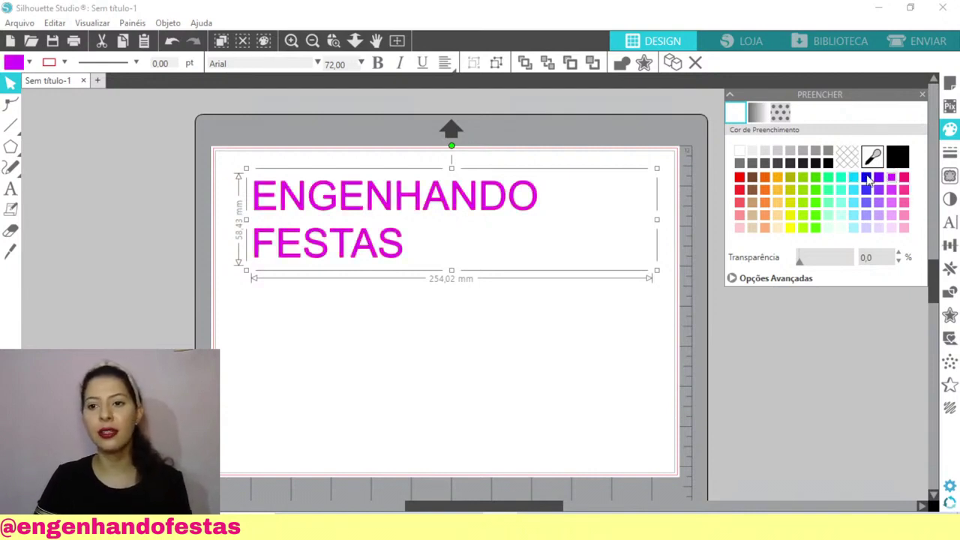
left_click(866, 178)
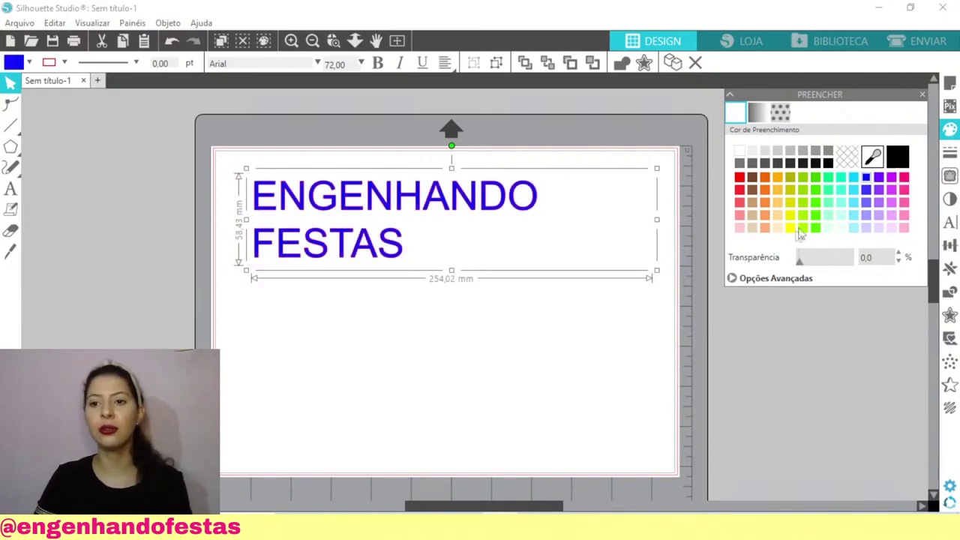
left_click(828, 163)
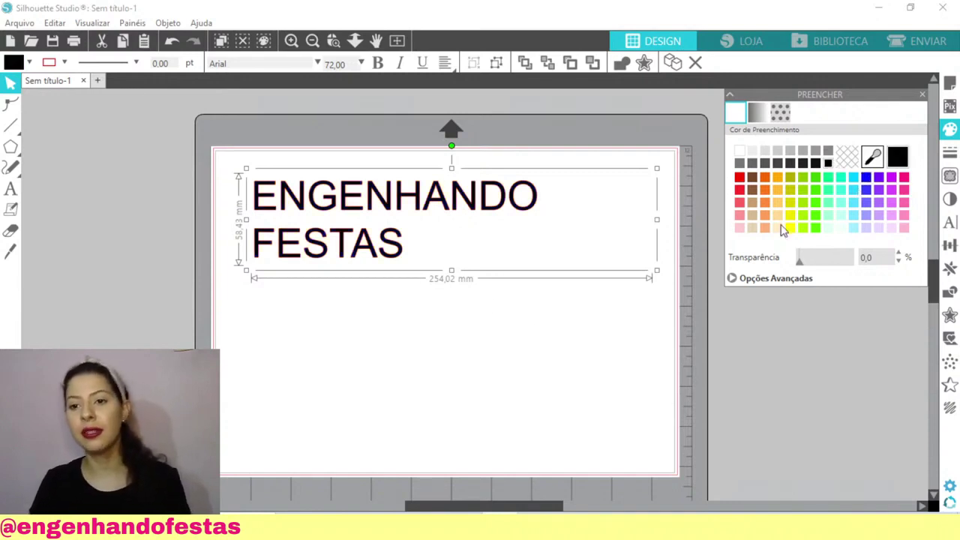
- Fill the two-line text with the custom pink E9005B chosen from the advanced colour spectrum
left_click(732, 279)
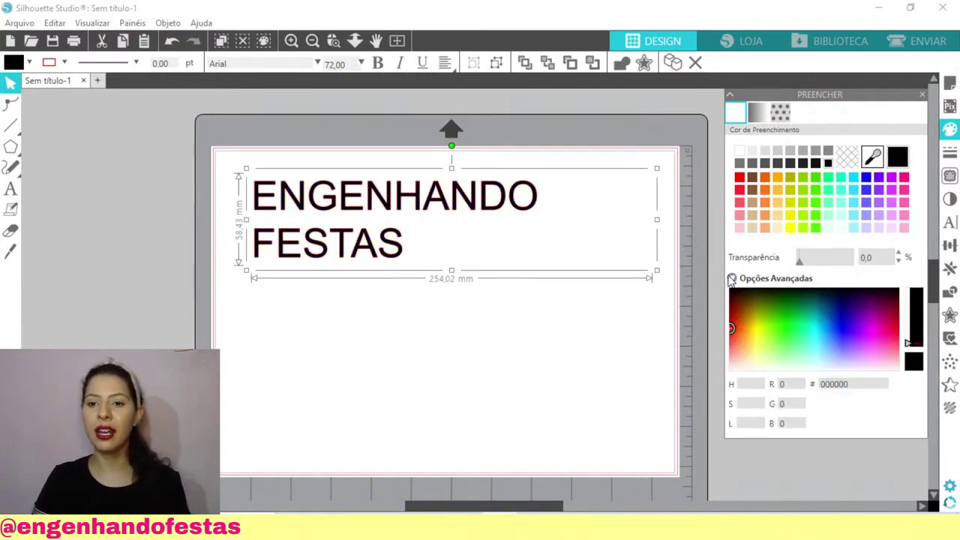
left_click(769, 325)
left_click_drag(793, 332, 888, 326)
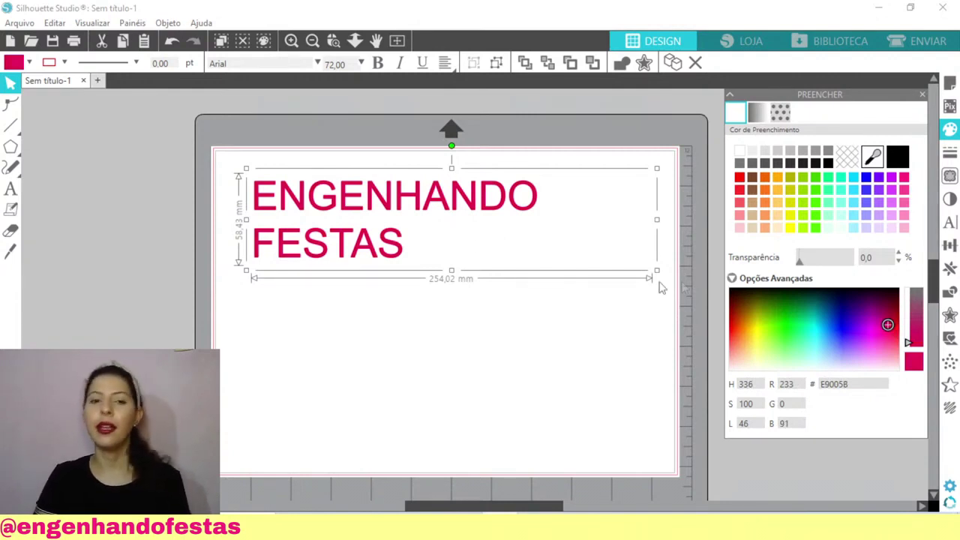
- Try gradient fills on the two-line text, including a gold, a blue-violet, a dark brown and a rainbow gradient
left_click(763, 119)
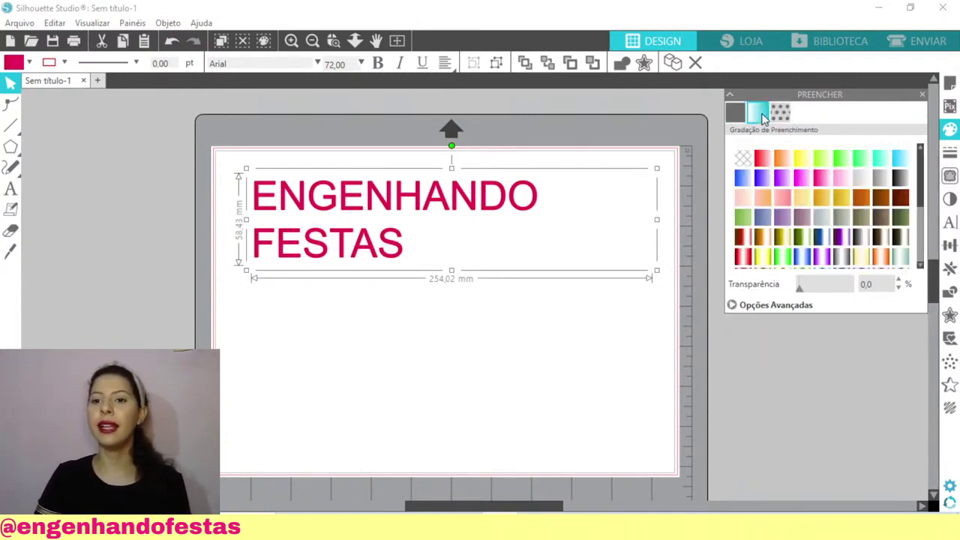
left_click(741, 115)
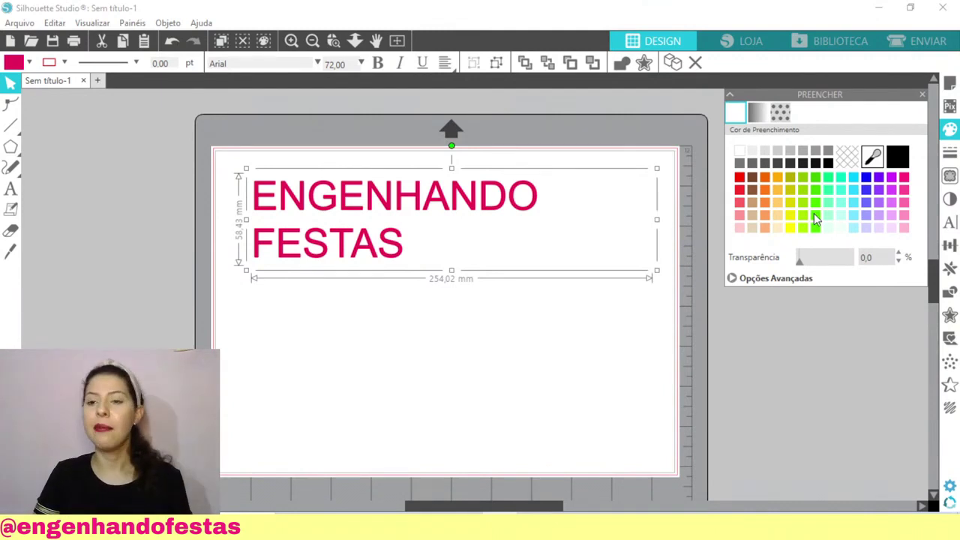
left_click(760, 112)
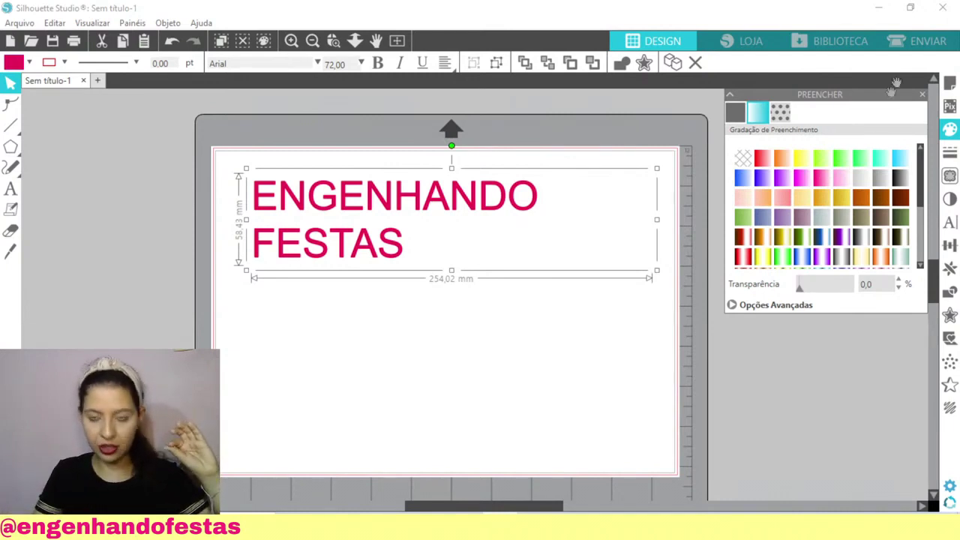
left_click(780, 237)
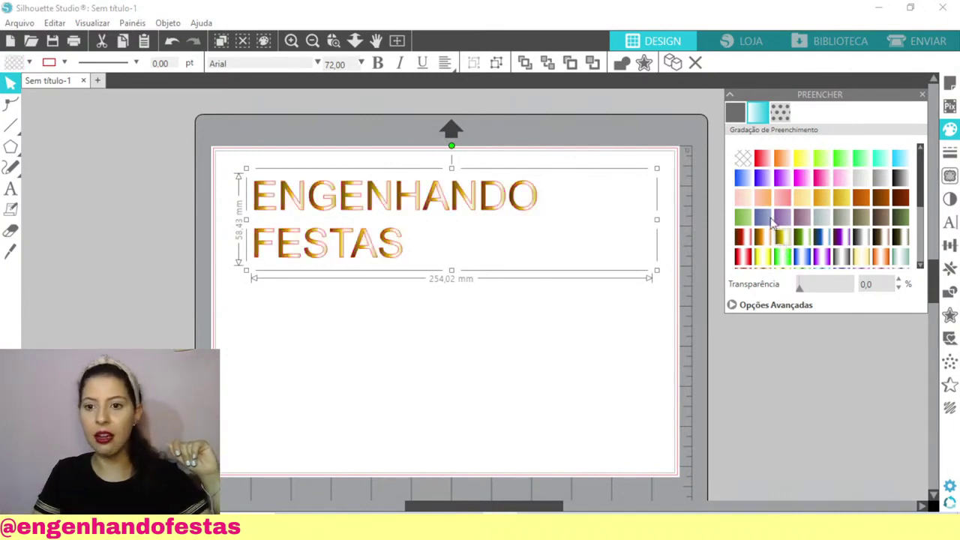
left_click(767, 223)
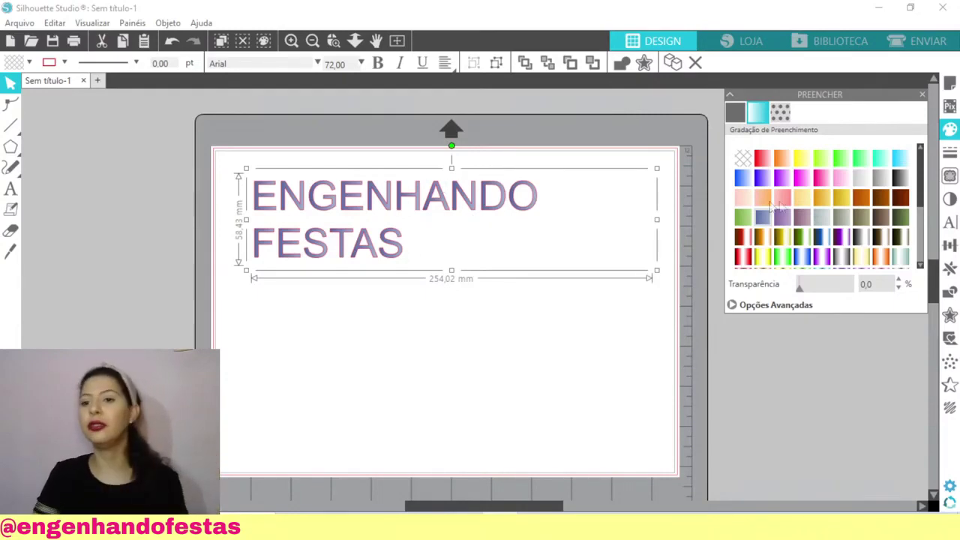
left_click(878, 239)
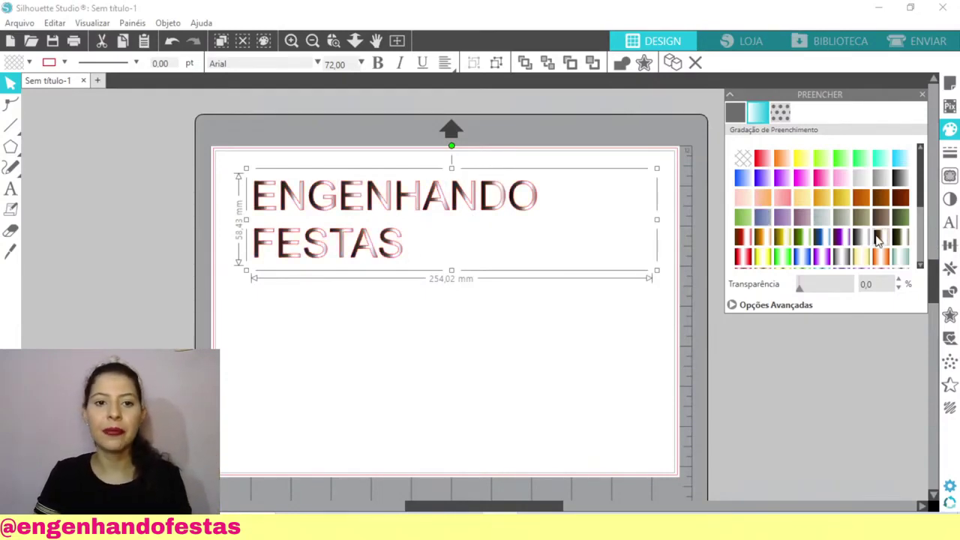
scroll(891, 259, "down", 3)
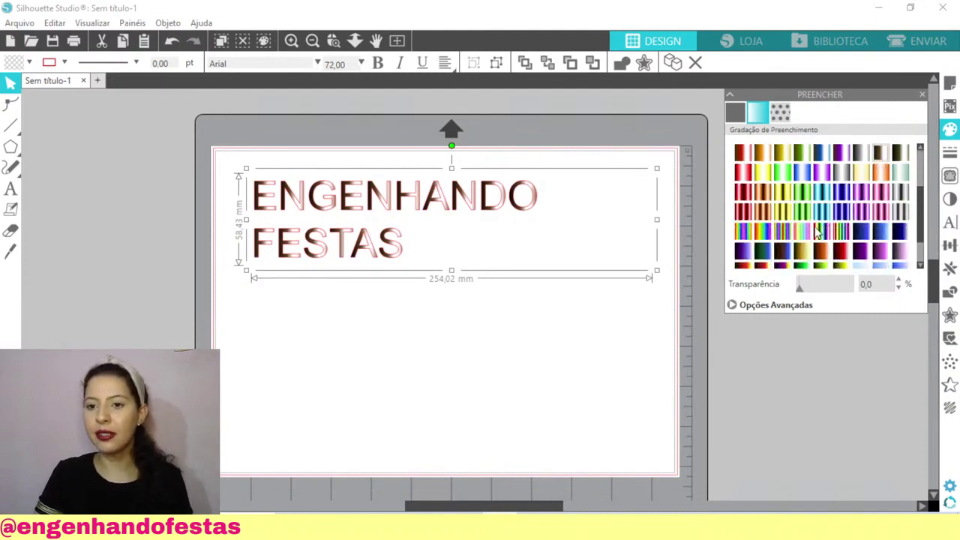
left_click(809, 235)
left_click(741, 233)
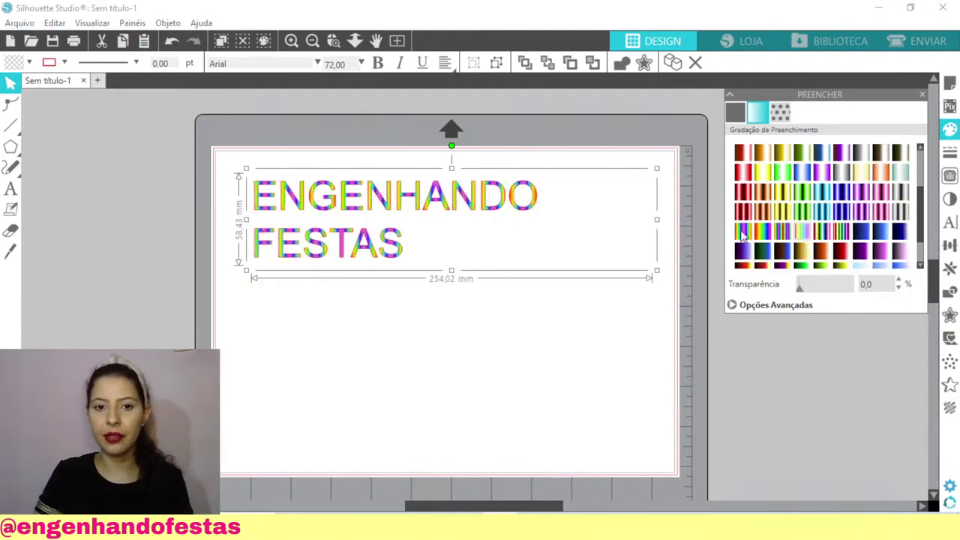
scroll(840, 228, "down", 1)
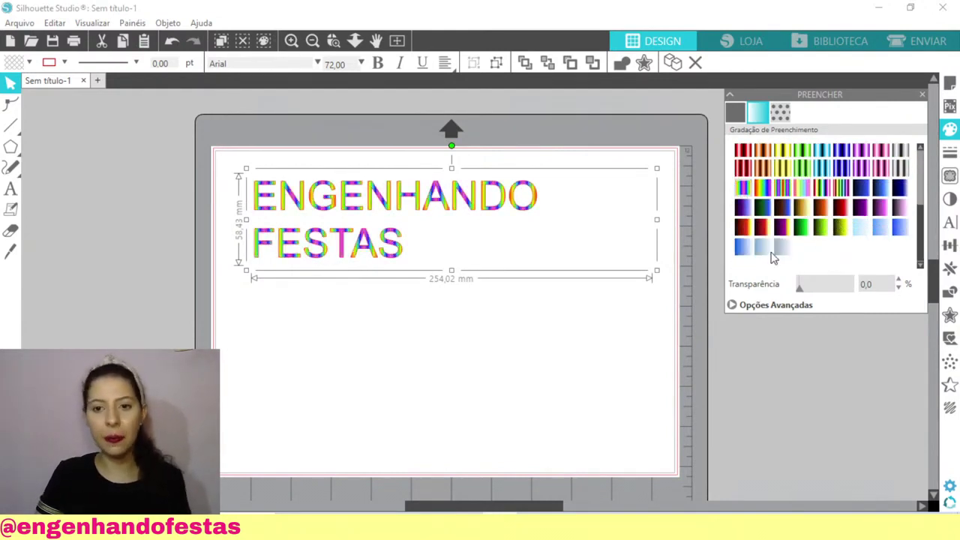
- Clear the text's gradient fill and apply the black-and-white checkerboard pattern fill
left_click(780, 113)
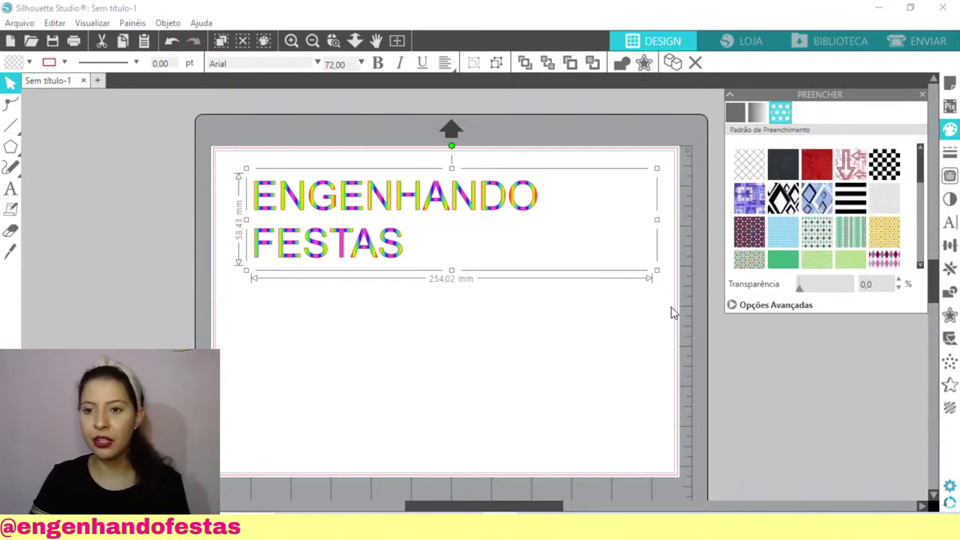
left_click(756, 172)
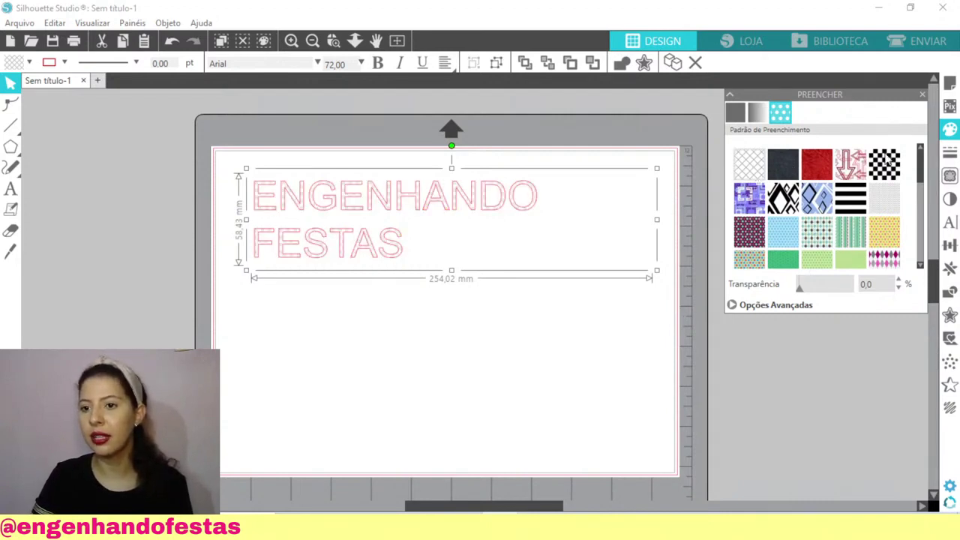
left_click(887, 160)
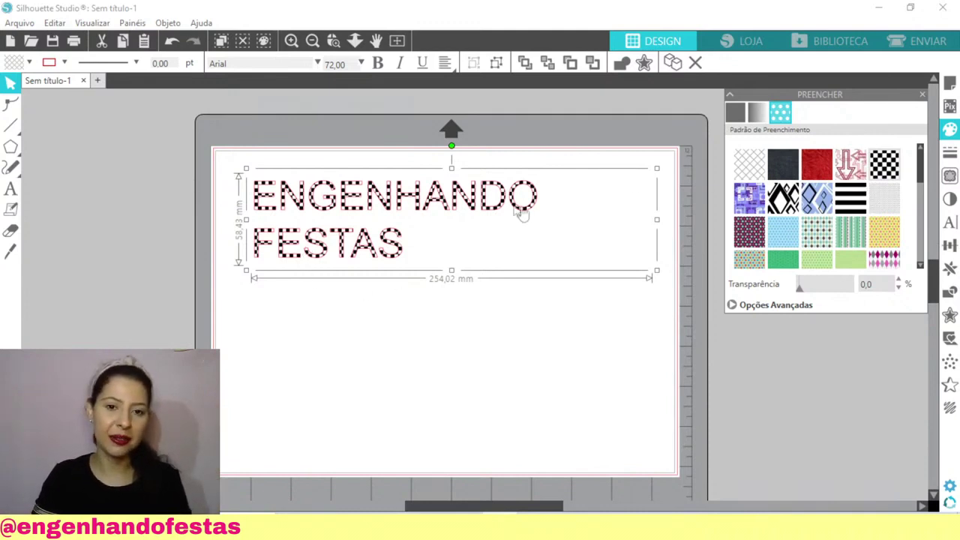
- Try the teal-and-brown diamond and multicoloured dot patterns on the two-line text, enlarging it to about 578 mm wide
left_click(819, 234)
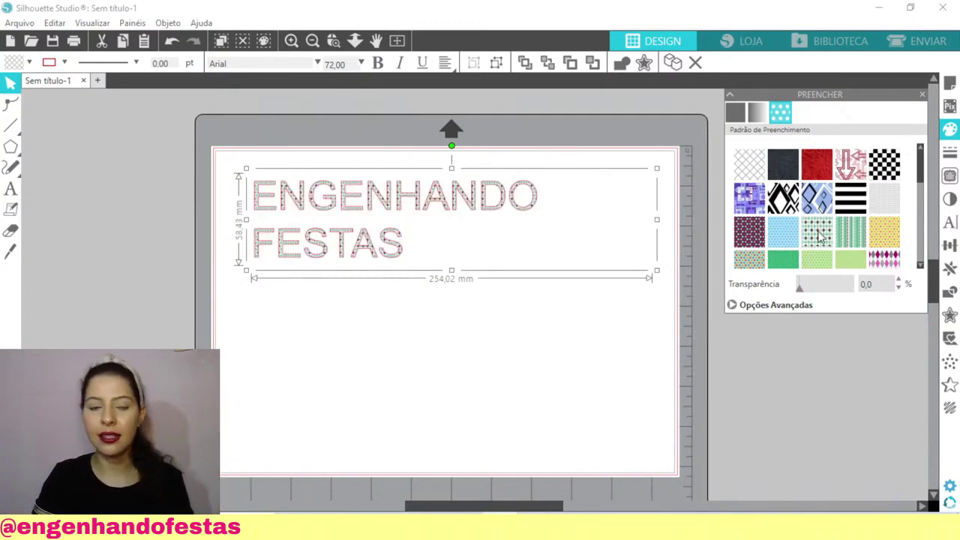
left_click_drag(657, 270, 929, 366)
left_click_drag(190, 180, 64, 150)
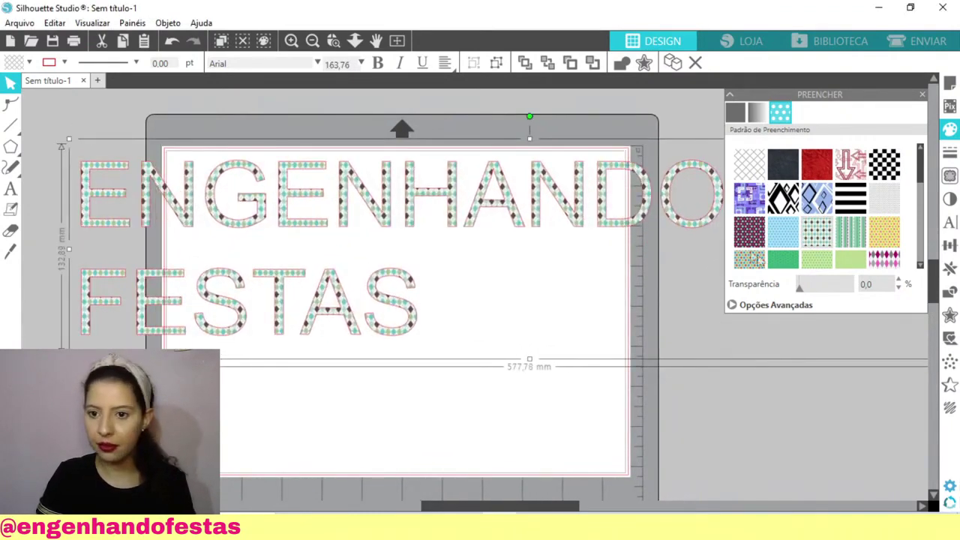
left_click(750, 238)
left_click(753, 262)
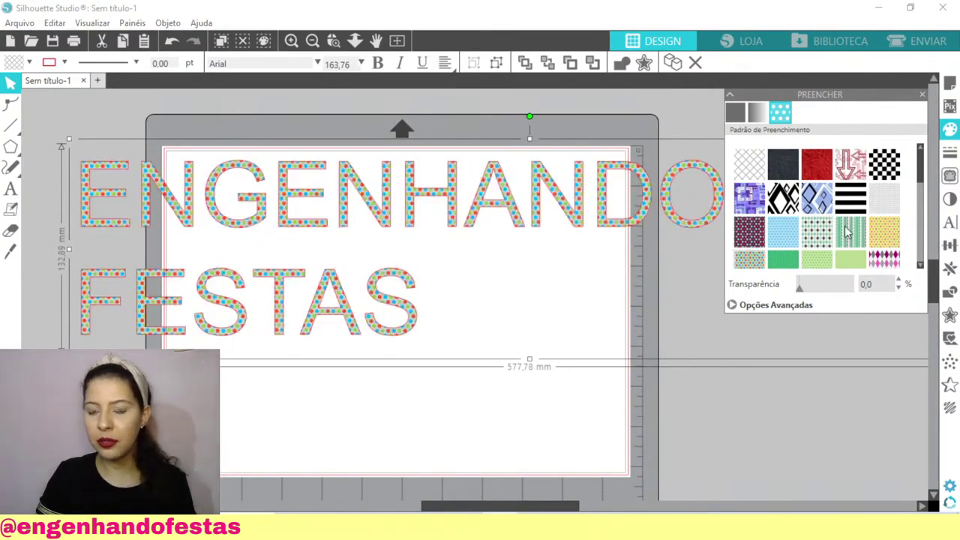
- Try the pink quilted and beige damask patterns from Padrões on the text, enlarging it to about 743 mm wide
scroll(848, 233, "down", 10)
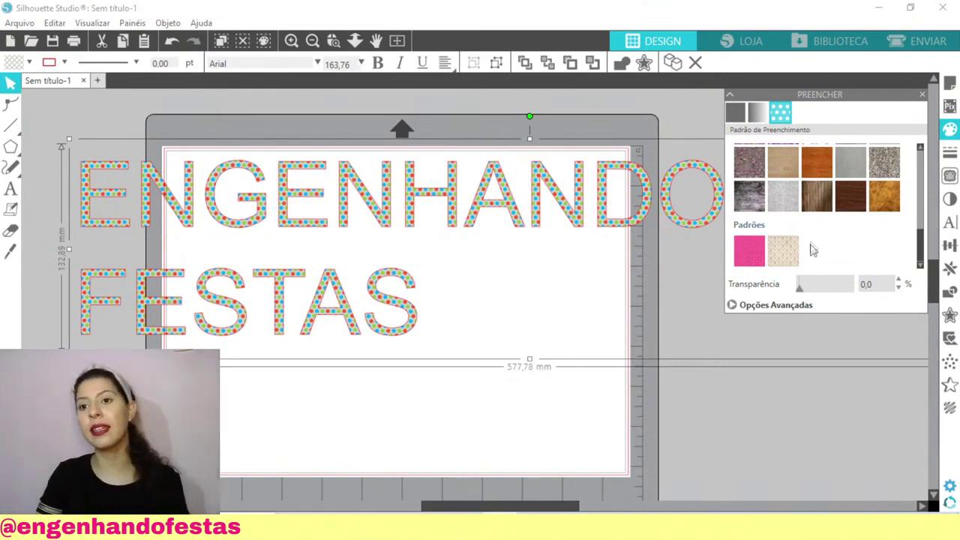
left_click(752, 258)
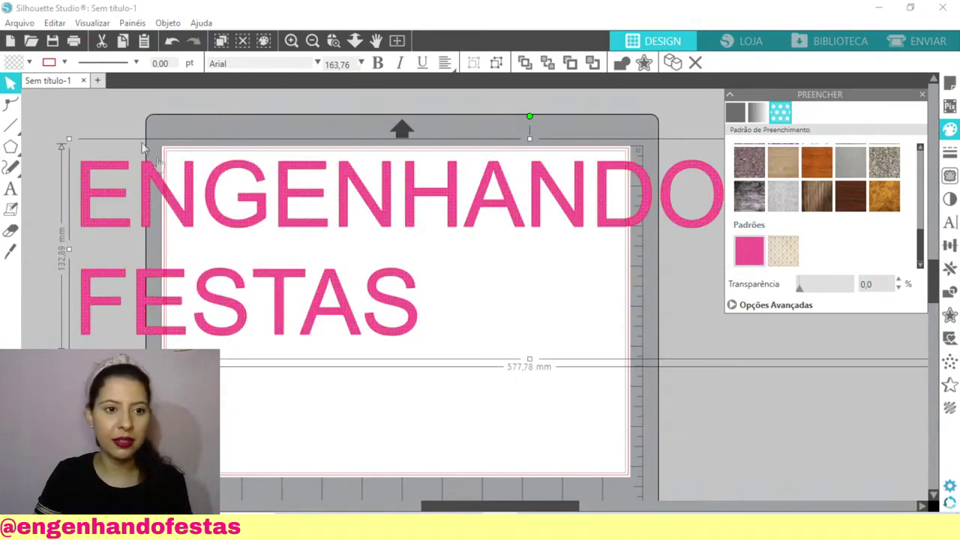
left_click_drag(69, 139, 6, 75)
left_click_drag(417, 203, 568, 220)
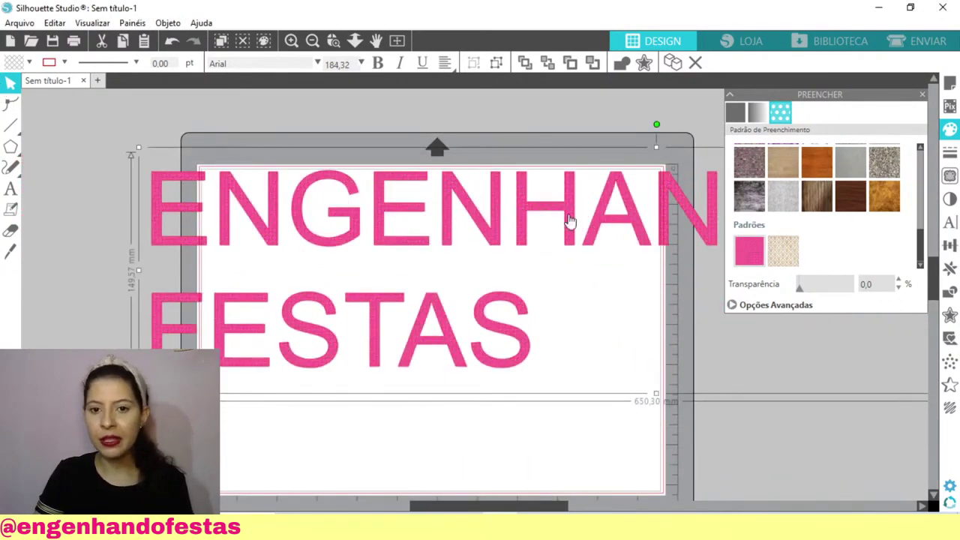
left_click(782, 252)
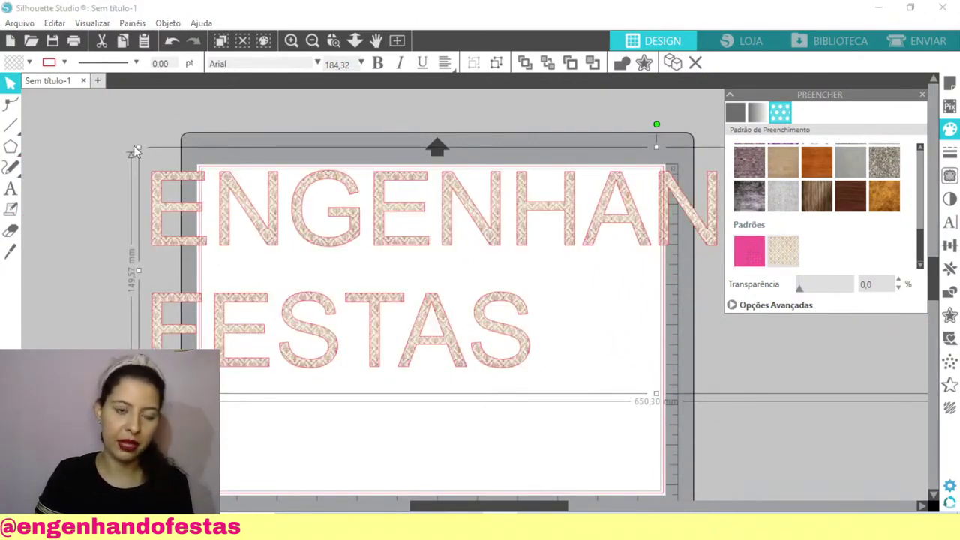
left_click_drag(137, 154, 38, 112)
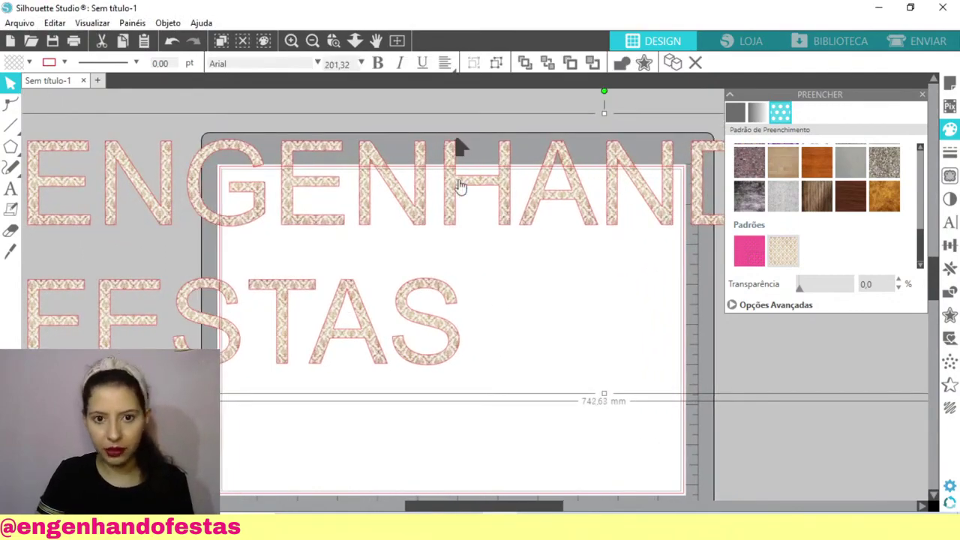
left_click_drag(118, 167, 216, 233)
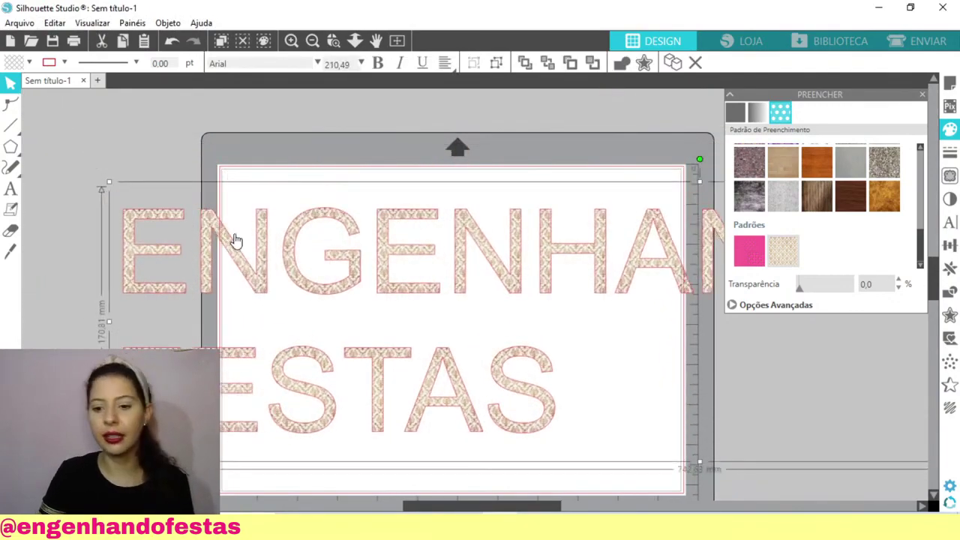
- Delete the two-line text and draw a rectangle about 146 × 82 mm in the upper part of the page
key("Delete")
left_click(12, 148)
left_click(32, 149)
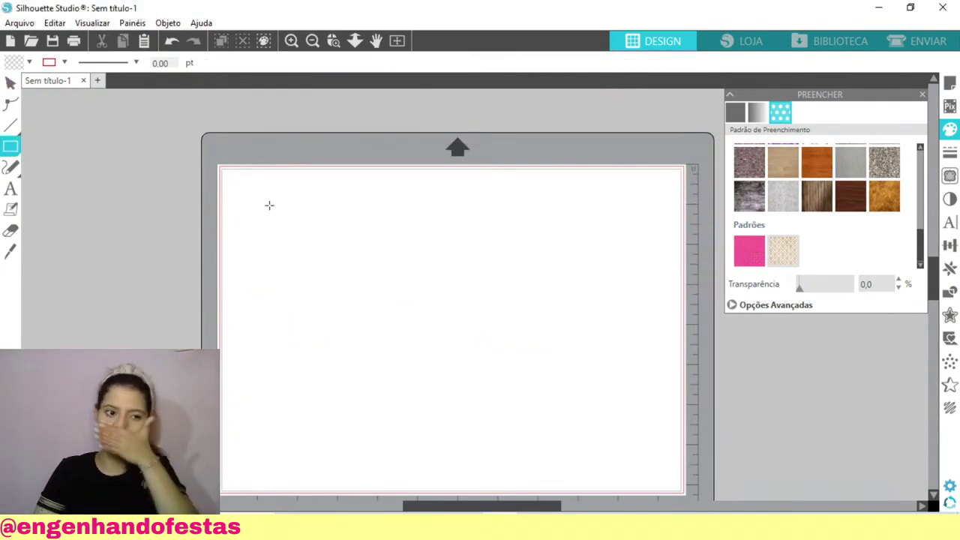
mouse_move(251, 190)
left_mouse_down()
mouse_move(407, 317)
mouse_move(480, 320)
left_mouse_up()
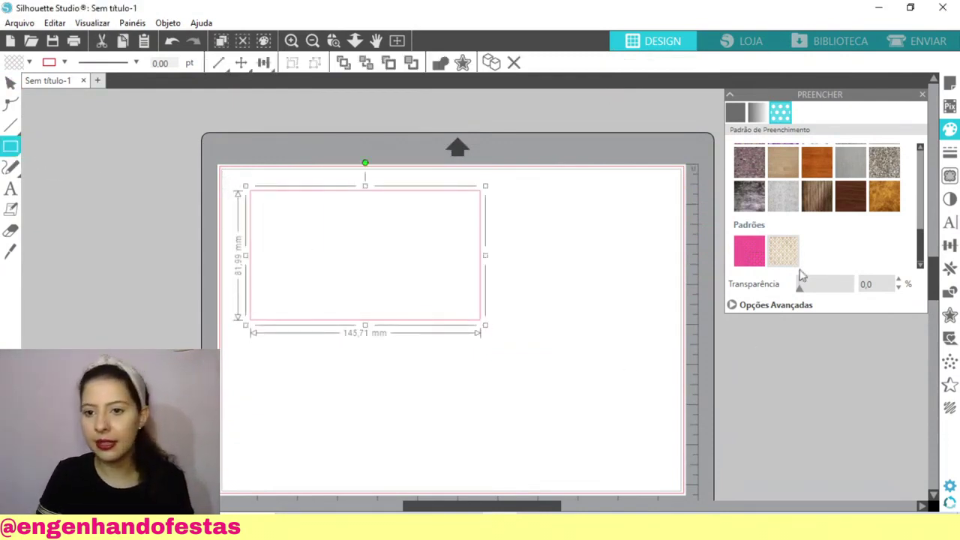
- Fill the rectangle with the pink quilted pattern and replace it with the beige damask pattern
left_click(749, 252)
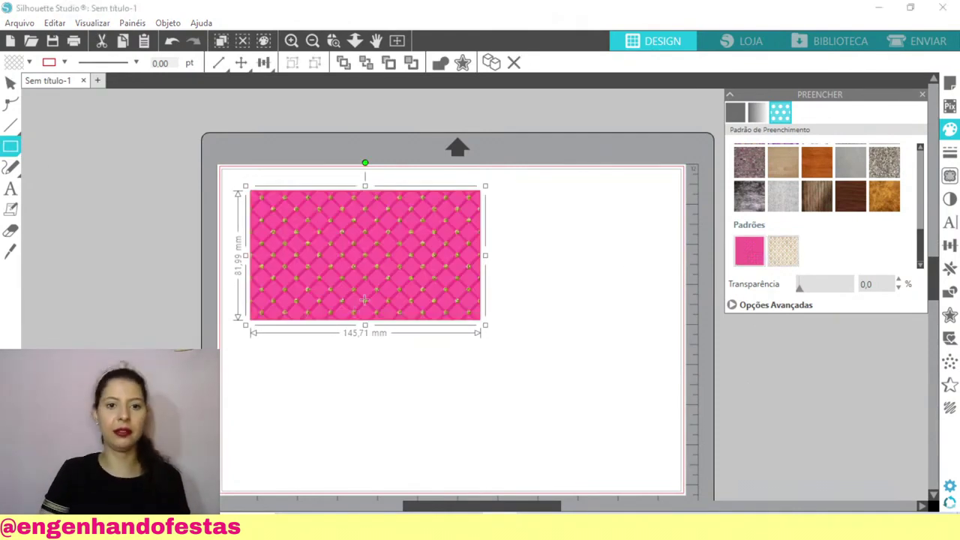
left_click(9, 79)
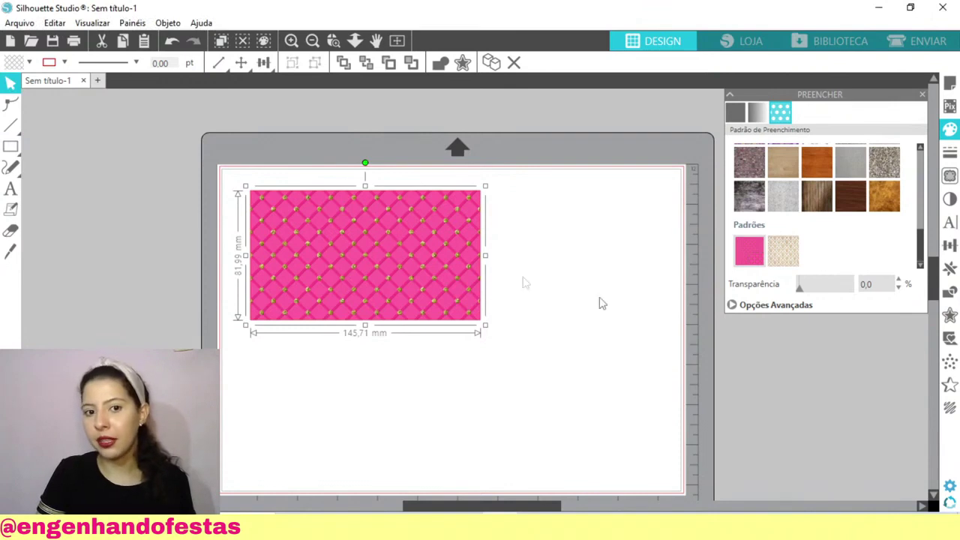
left_click(787, 253)
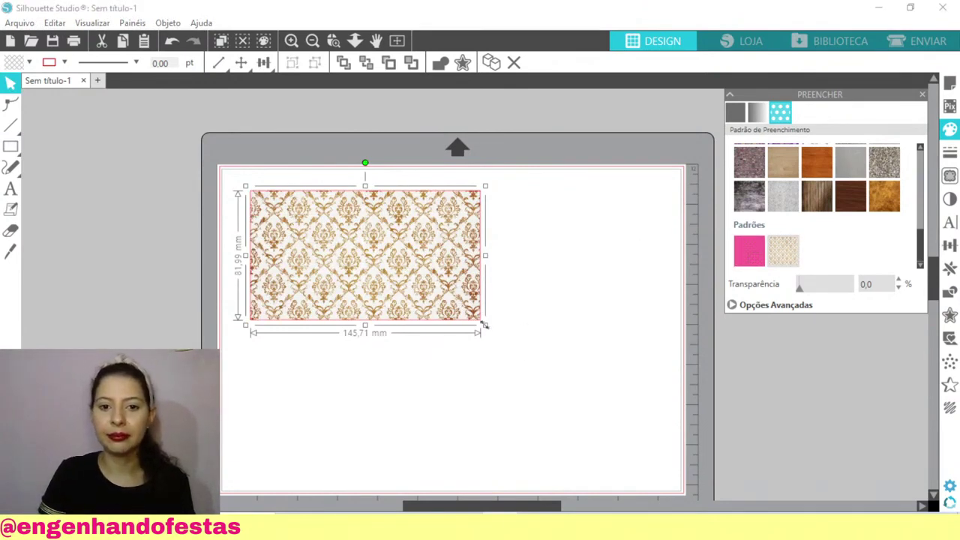
- Enlarge the damask rectangle to about 247 × 139 mm, and reduce it to about 173 × 97 mm
left_click_drag(485, 325, 639, 437)
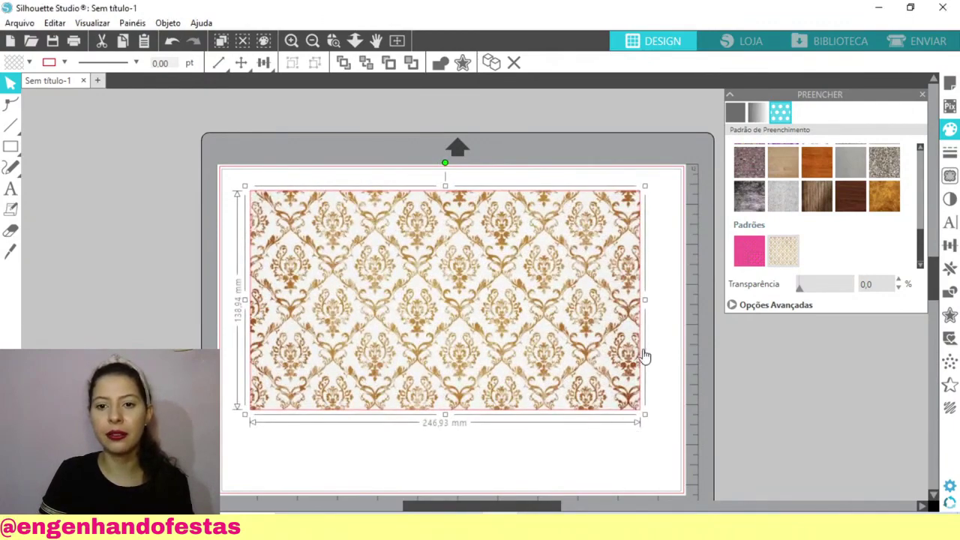
scroll(643, 355, "down", 1)
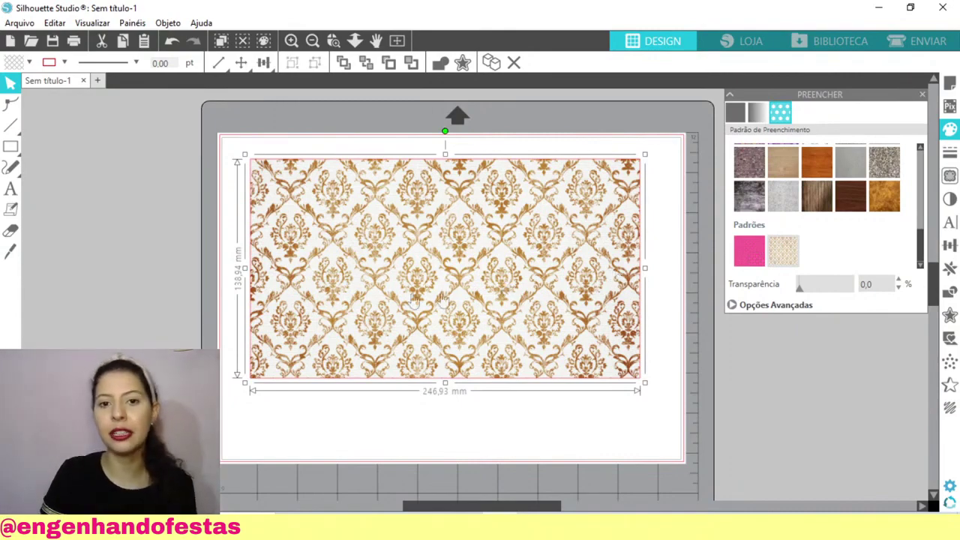
left_click_drag(646, 384, 532, 318)
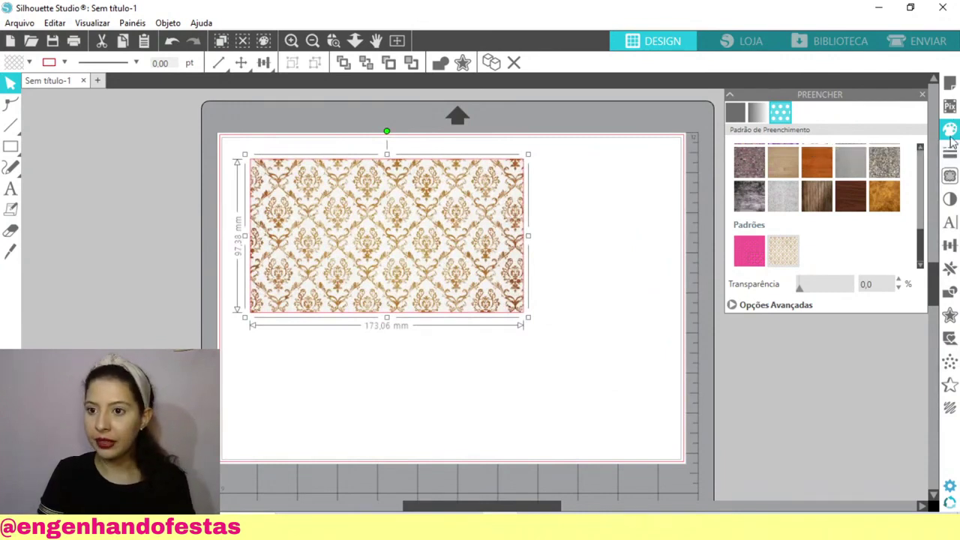
- Remove the damask pattern from the rectangle by setting its fill colour to transparent
left_click(950, 152)
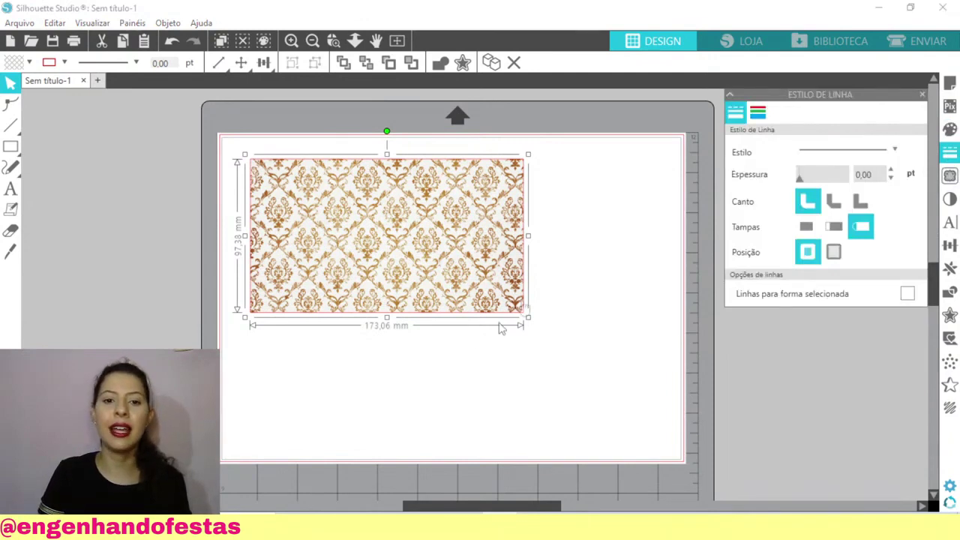
left_click(955, 132)
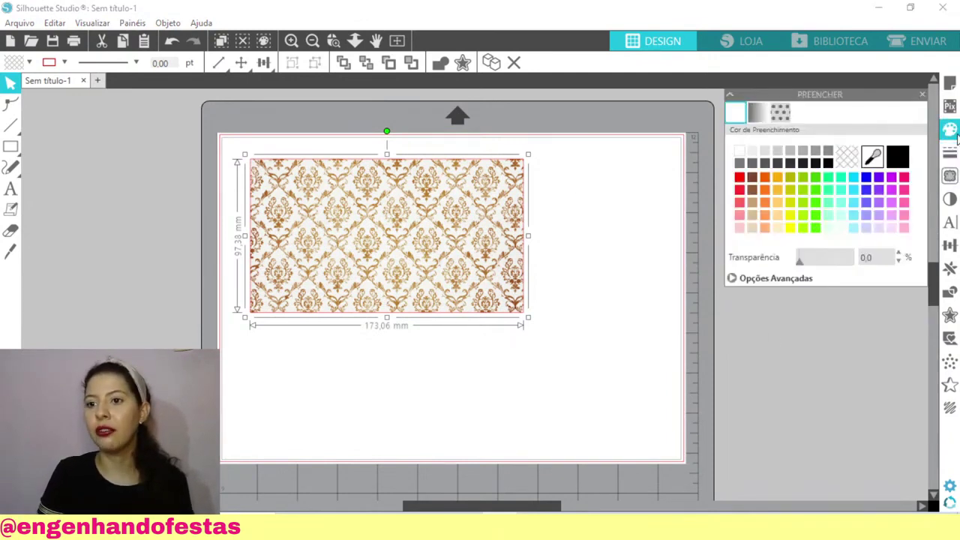
left_click(847, 156)
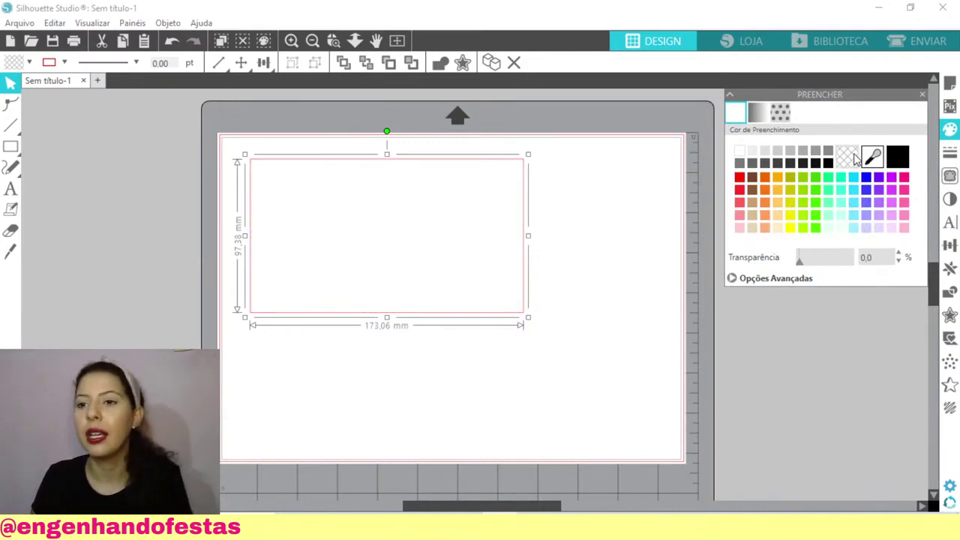
- Try dashed line styles on the rectangle's outline: short dashes first, and widely spaced long dashes
left_click(950, 151)
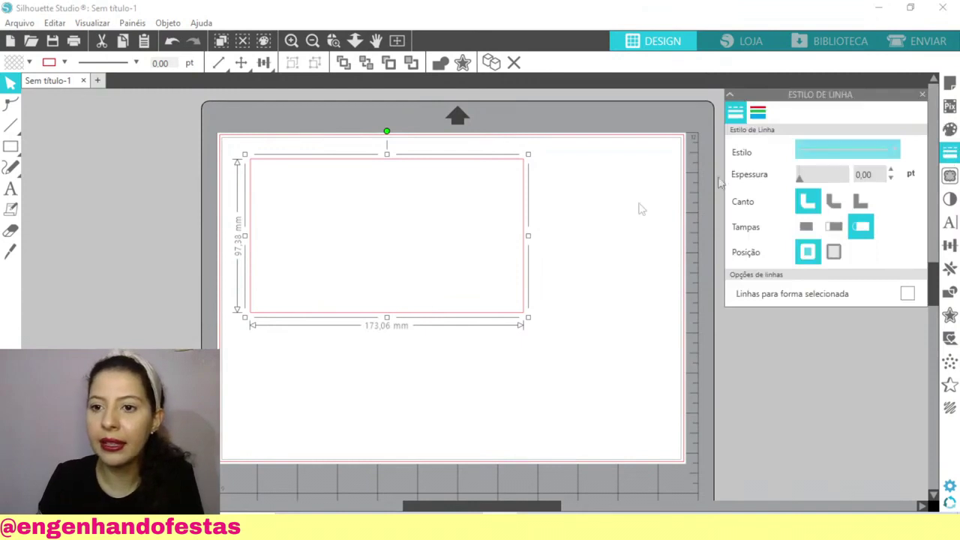
left_click(859, 154)
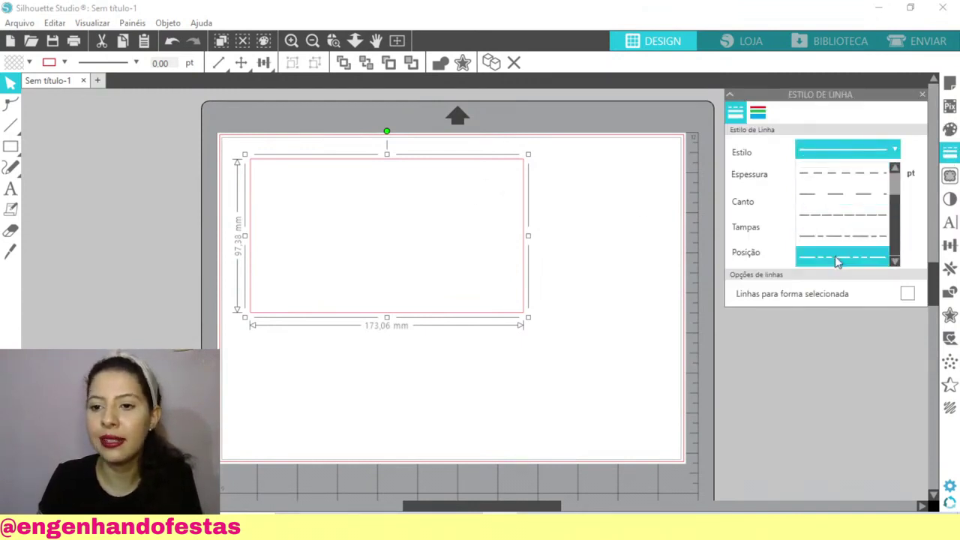
left_click(830, 197)
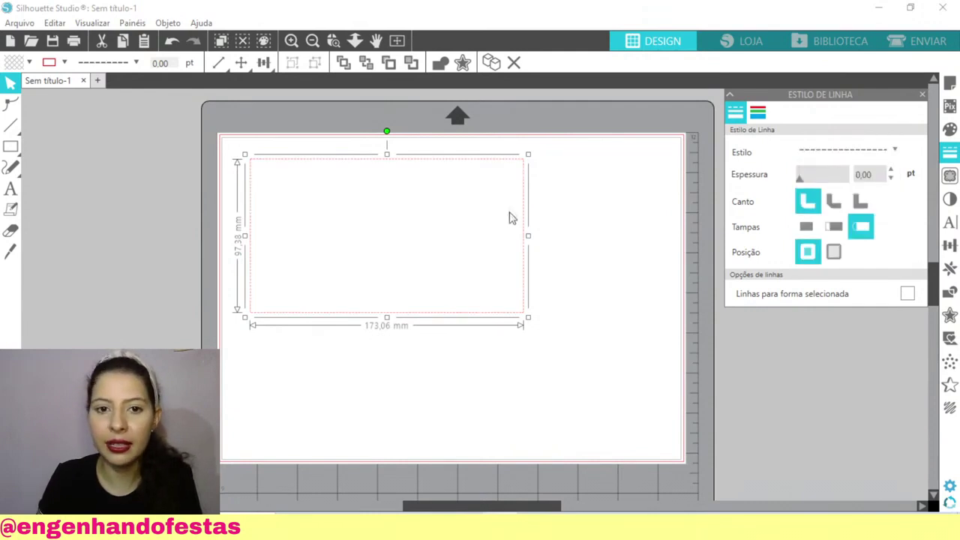
left_click(863, 152)
left_click(864, 240)
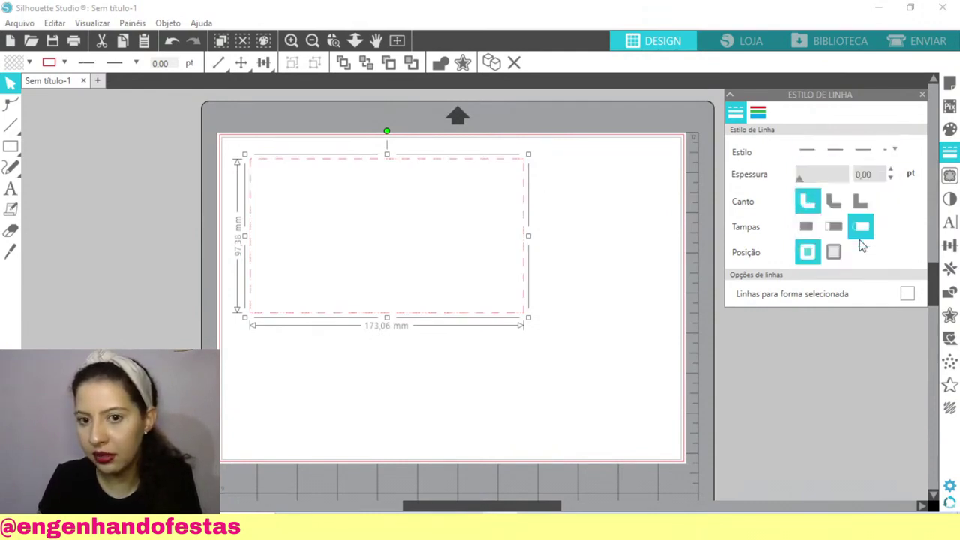
- Deselect the dashed rectangle and move it slightly down and to the right on the page
left_click(631, 267)
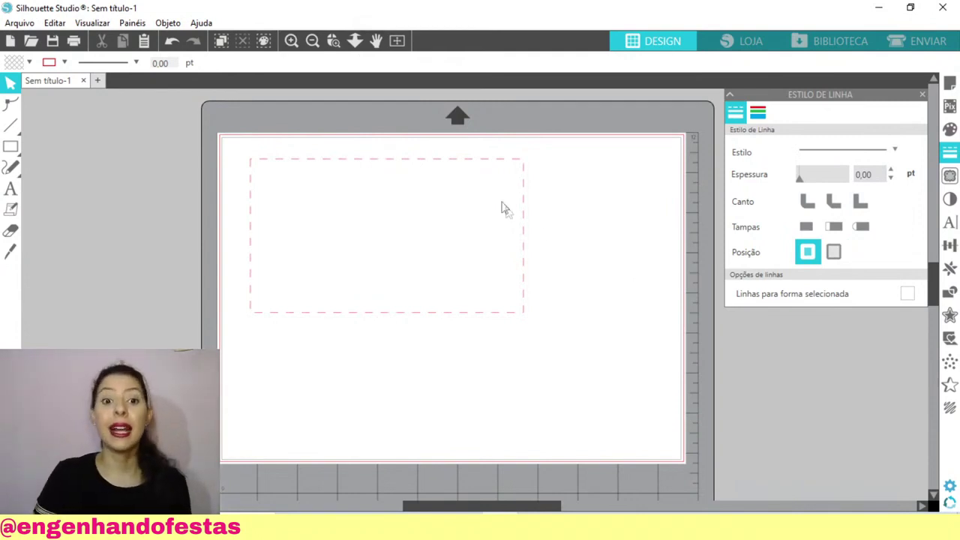
left_click(518, 160)
left_click(591, 215)
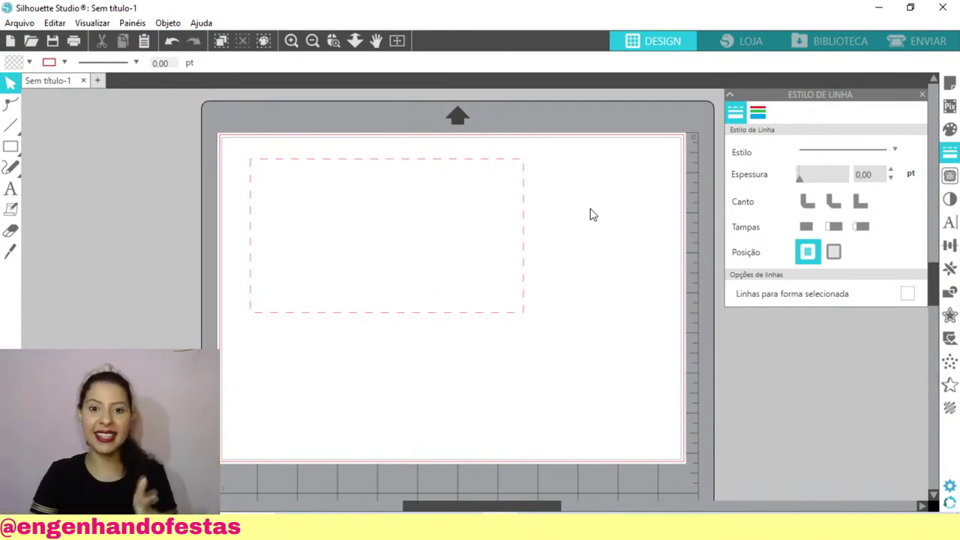
left_click_drag(523, 195, 547, 211)
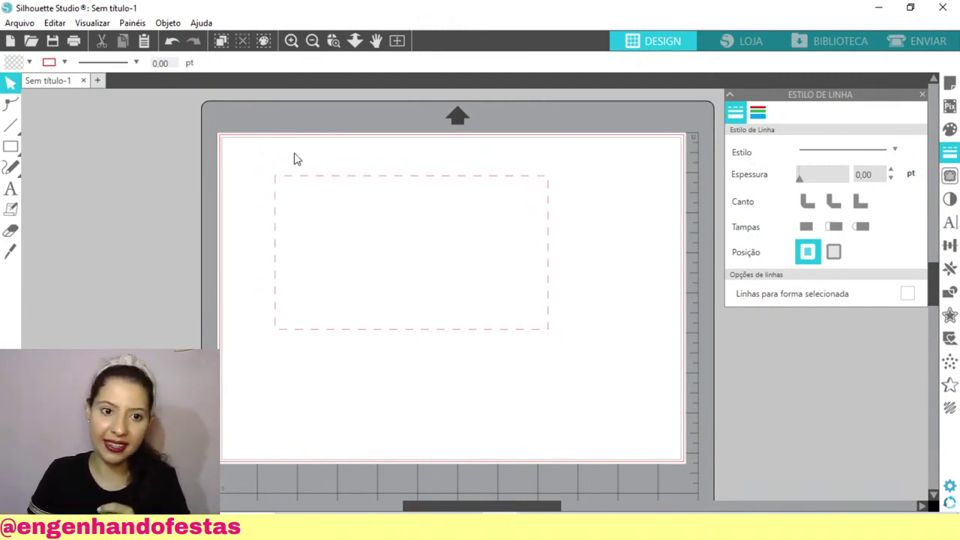
- Set the rectangle's outline back to the solid line style
left_click(930, 43)
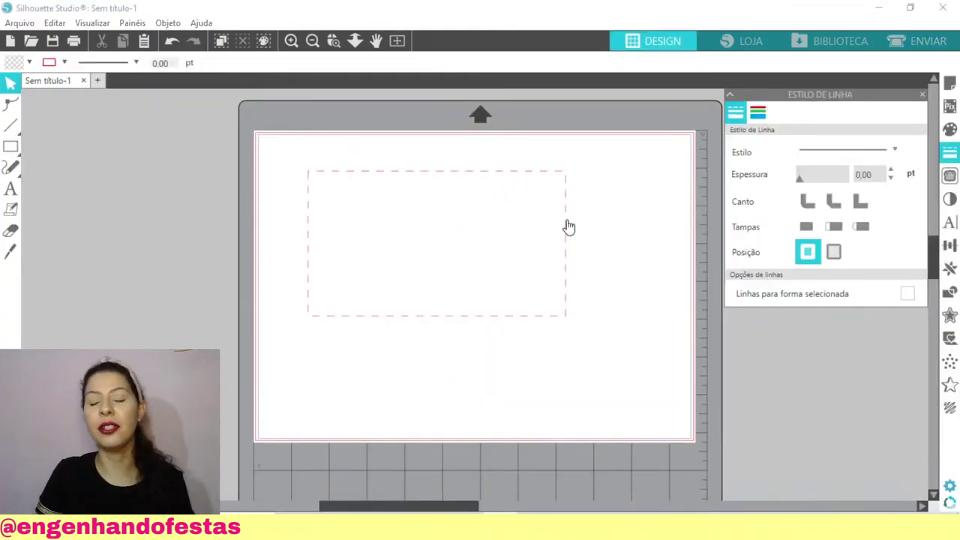
left_click(567, 226)
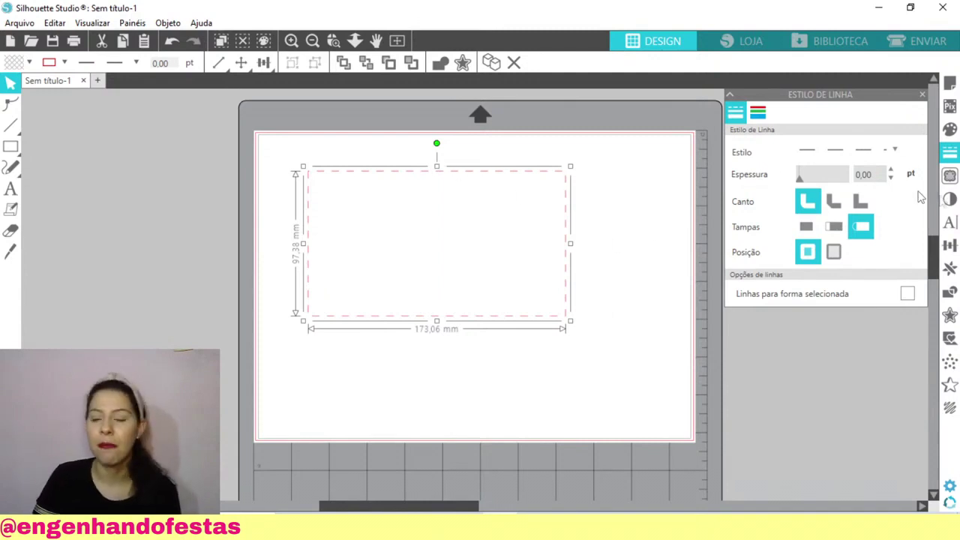
left_click(862, 152)
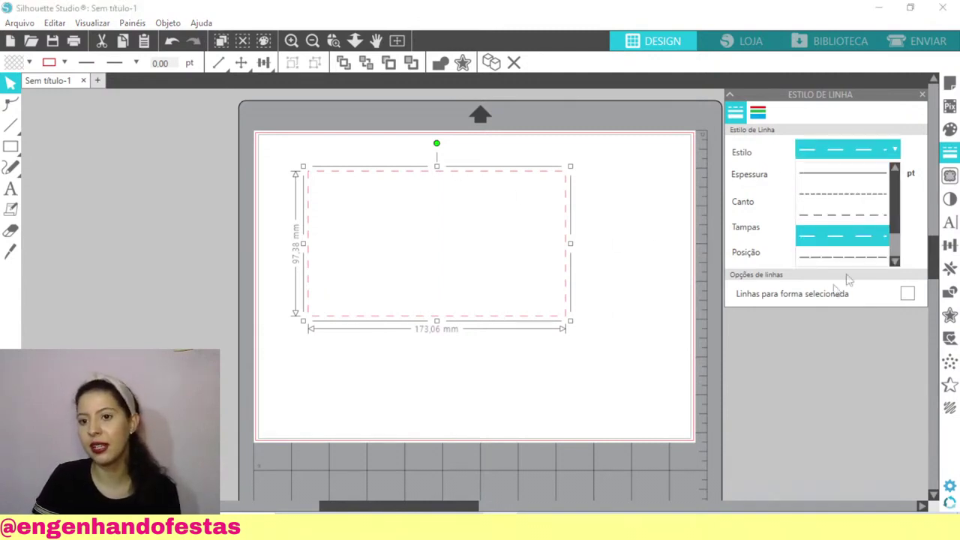
left_click(834, 179)
- Open the trace settings and delete the rectangle from the page
left_click(950, 176)
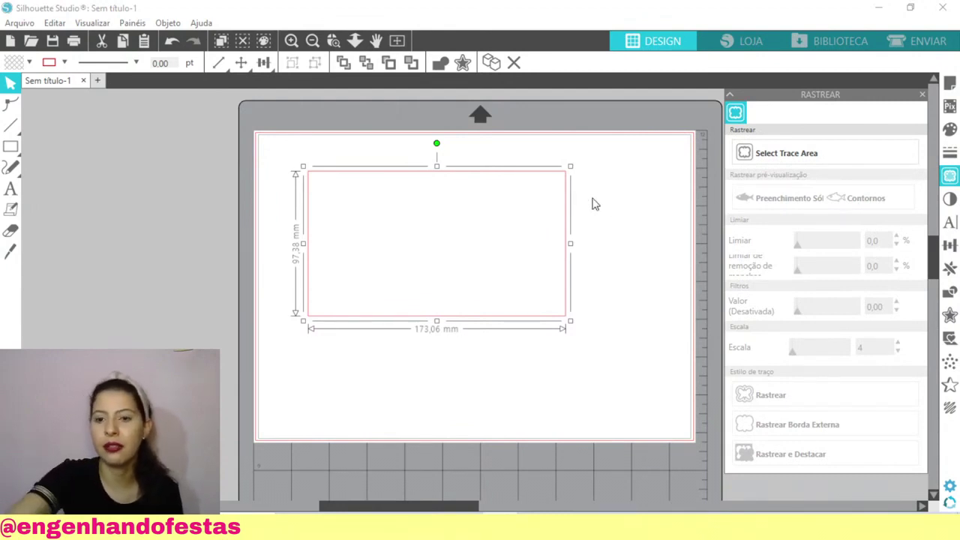
key("Delete")
- Open the library and browse the designs in Todos os Projetos
left_click(846, 48)
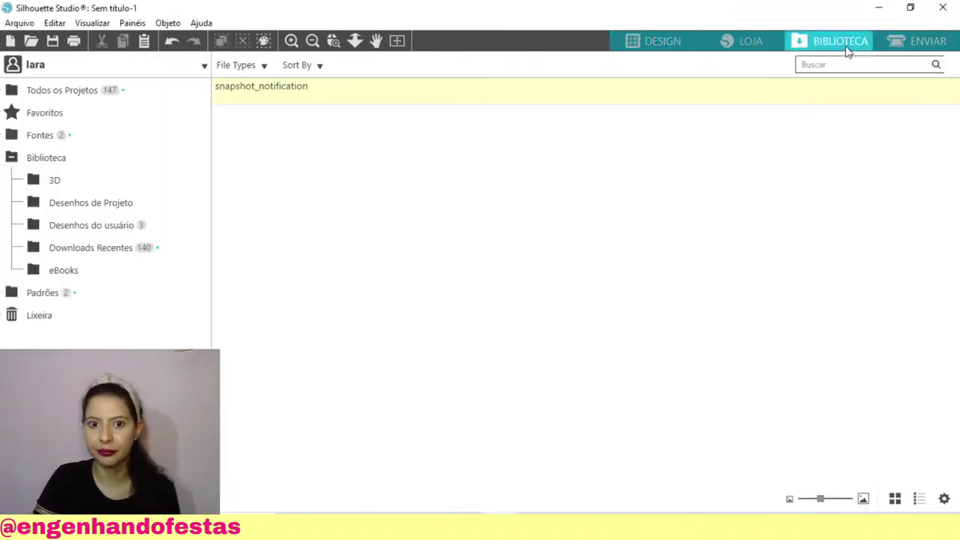
left_click(92, 91)
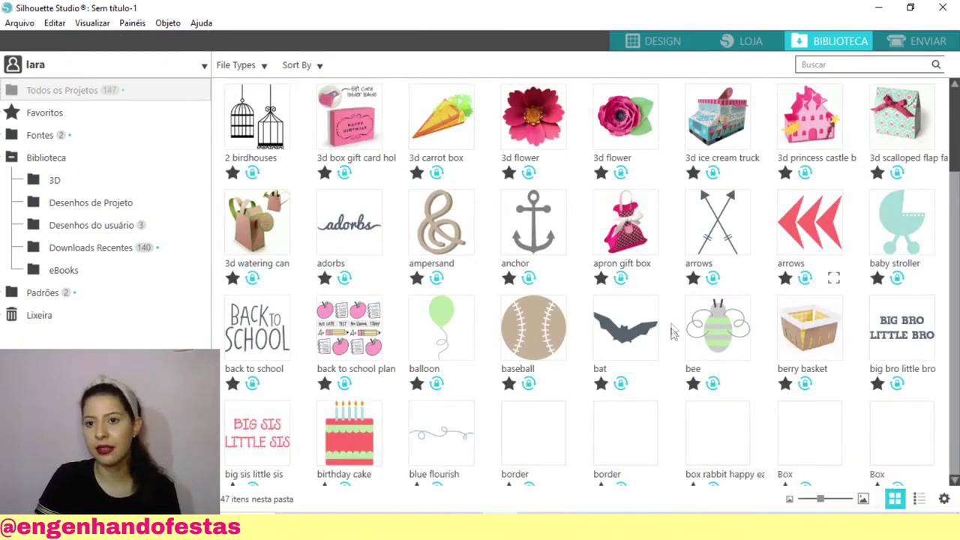
scroll(667, 246, "down", 1)
scroll(668, 245, "down", 3)
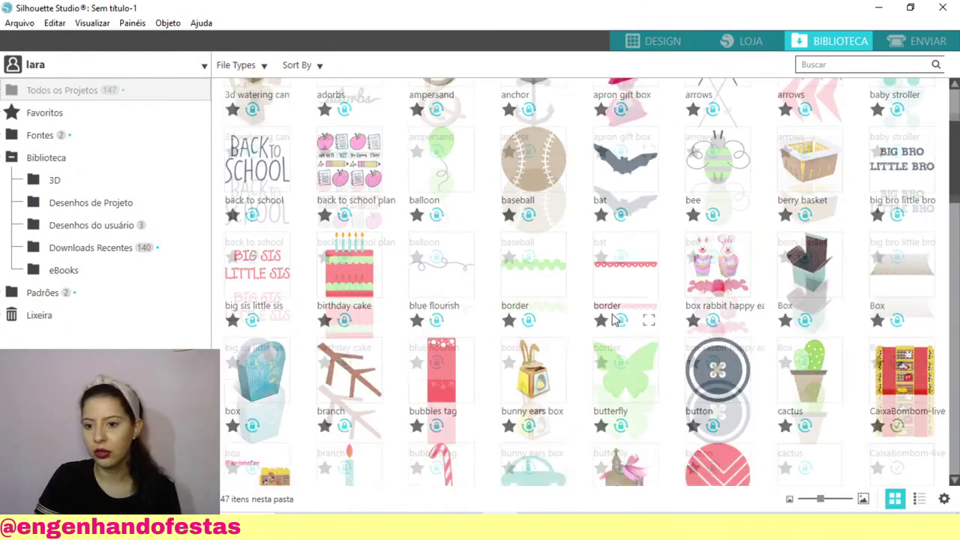
scroll(657, 256, "down", 3)
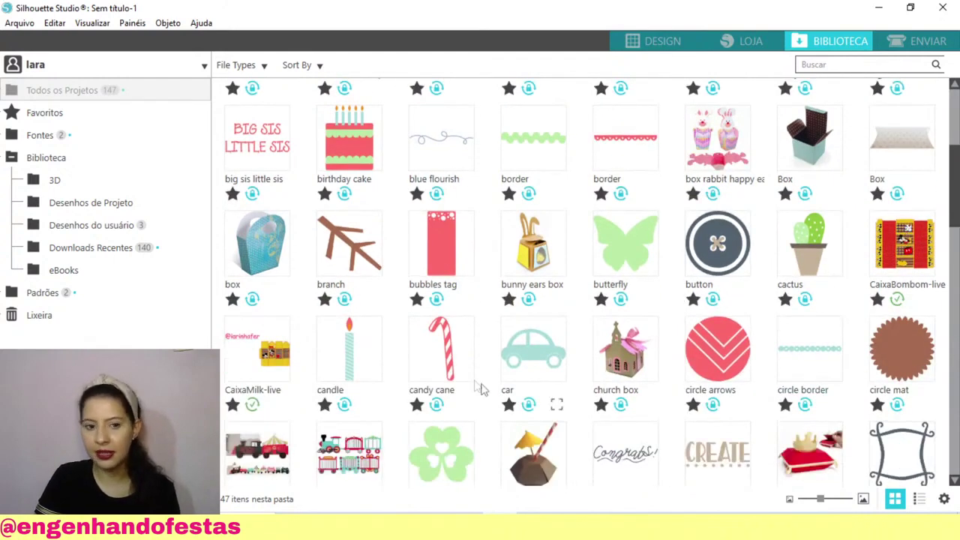
- Open the CaixaBombom-live design from the library and move its reclining Mickey image off the page to the empty left side
double_click(923, 255)
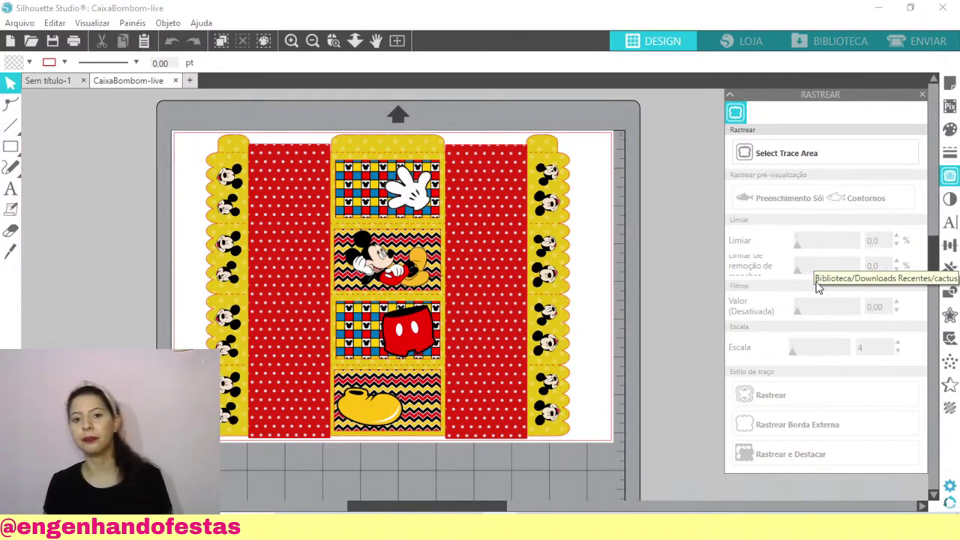
left_click_drag(397, 279, 102, 240)
left_click(452, 508)
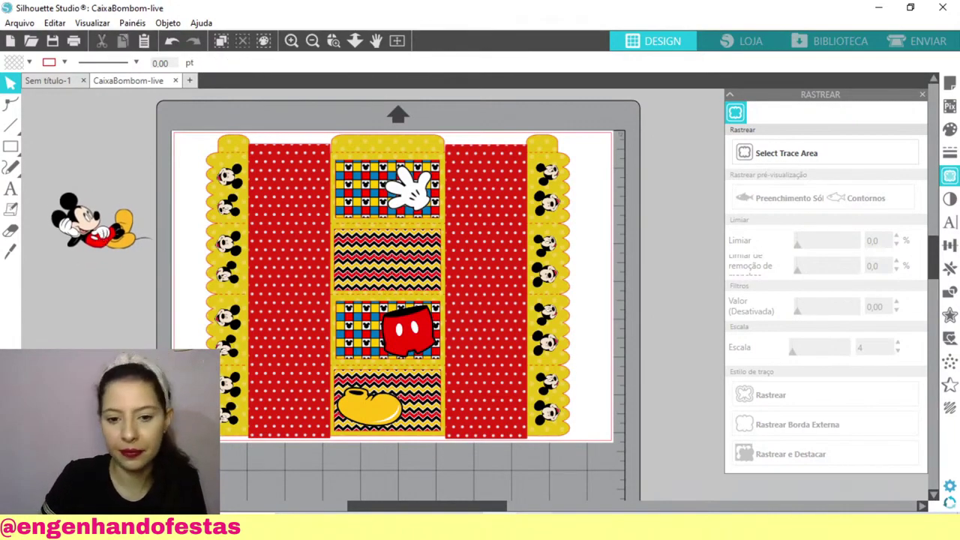
left_click_drag(453, 507, 427, 508)
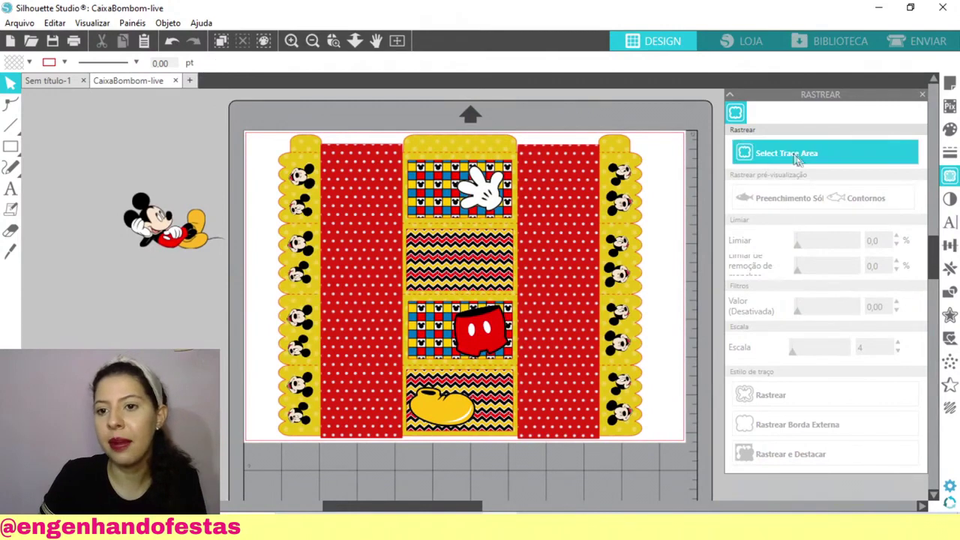
left_click_drag(180, 238, 149, 250)
left_click(105, 278)
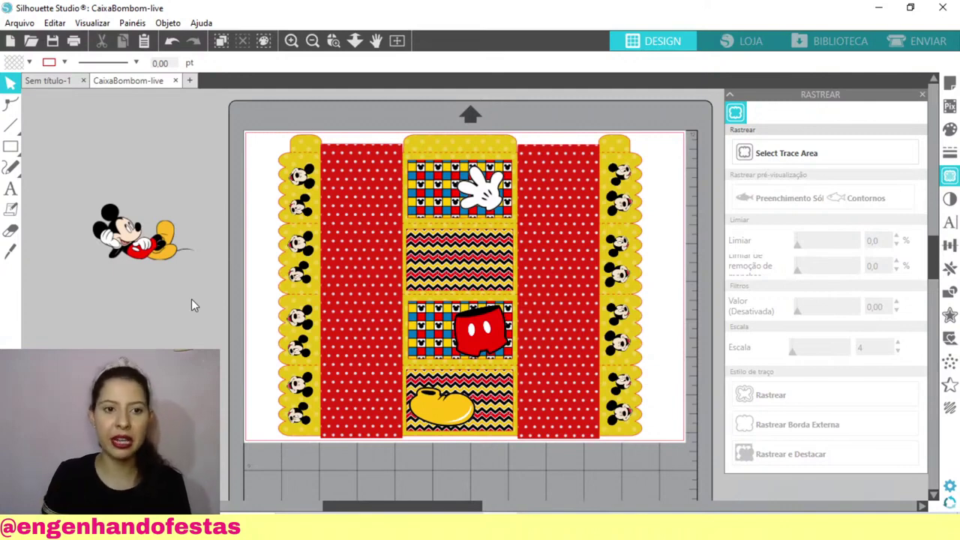
- Select a trace area about 91 x 57 mm around the Mickey image, set Limiar to 100% and apply Rastrear Borda Externa
left_click(794, 151)
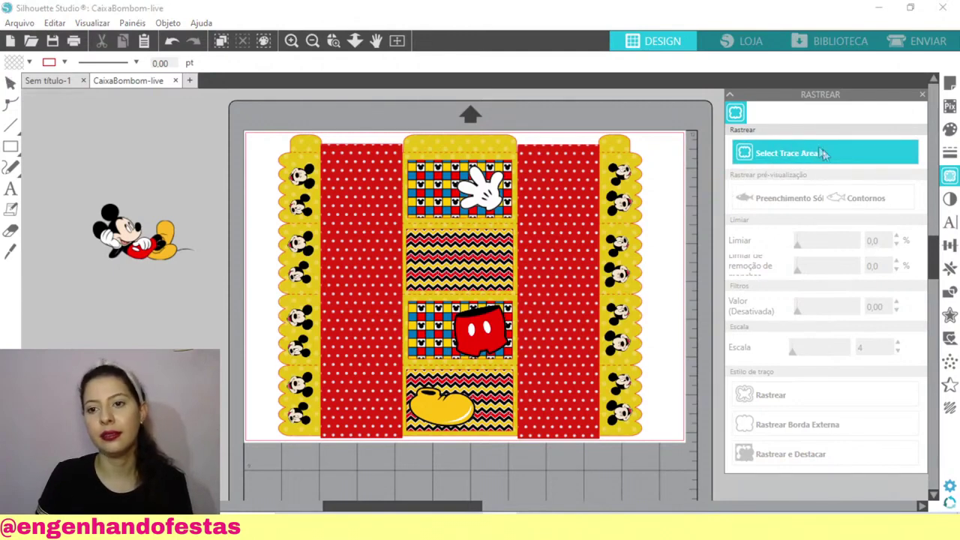
mouse_move(75, 189)
left_mouse_down()
mouse_move(187, 288)
mouse_move(210, 288)
mouse_move(161, 268)
mouse_move(139, 242)
mouse_move(132, 271)
mouse_move(144, 258)
mouse_move(193, 264)
mouse_move(199, 289)
mouse_move(202, 257)
mouse_move(211, 273)
left_mouse_up()
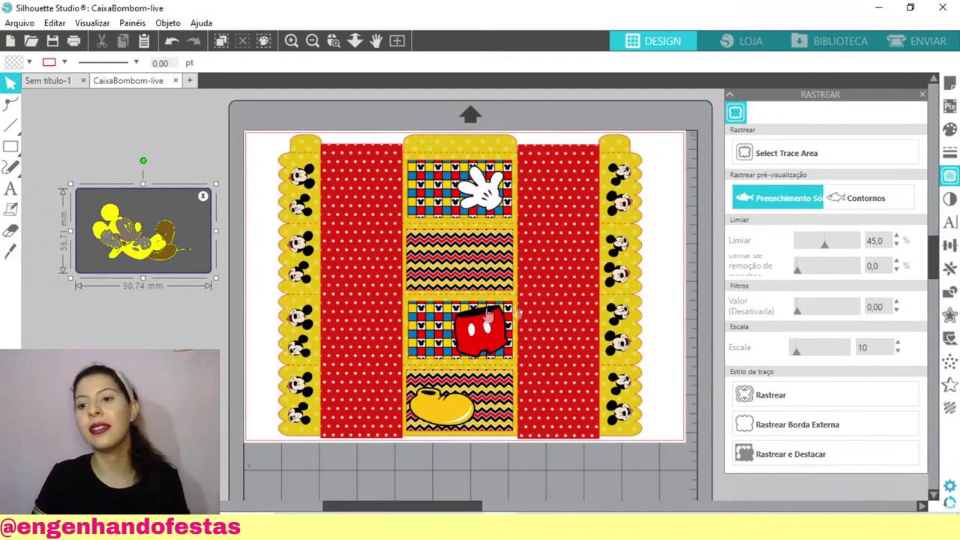
left_click_drag(826, 247, 862, 247)
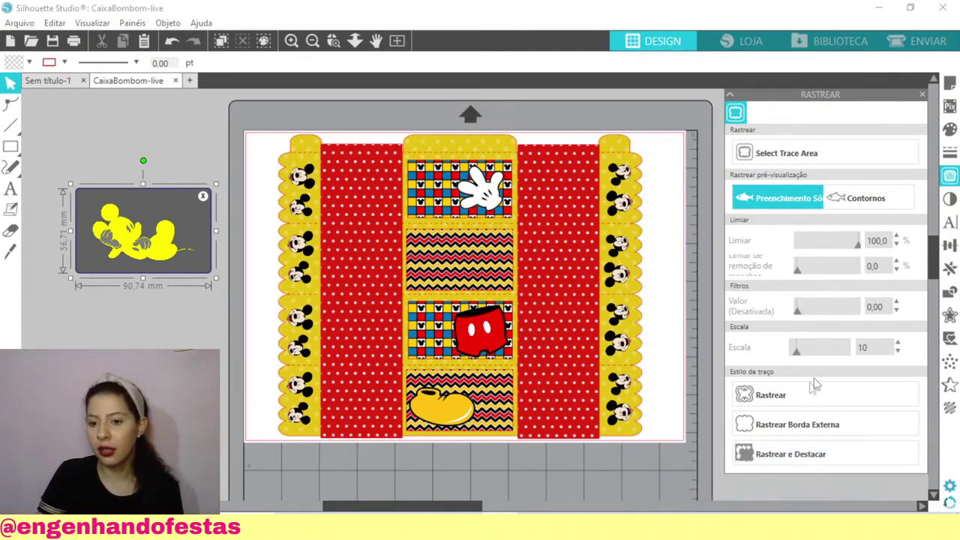
left_click(823, 423)
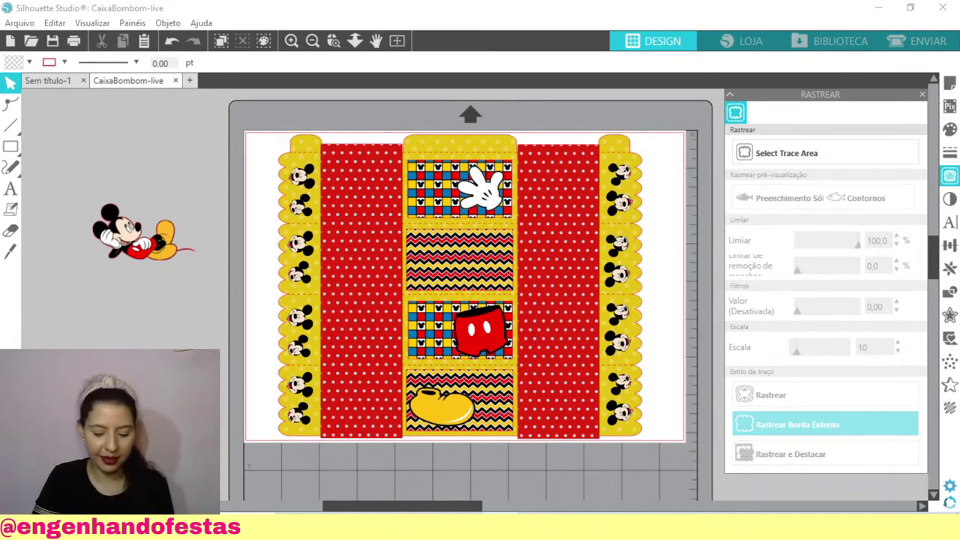
- Move the Mickey image down off its traced outline and return it over the outline
left_click_drag(133, 240, 139, 339)
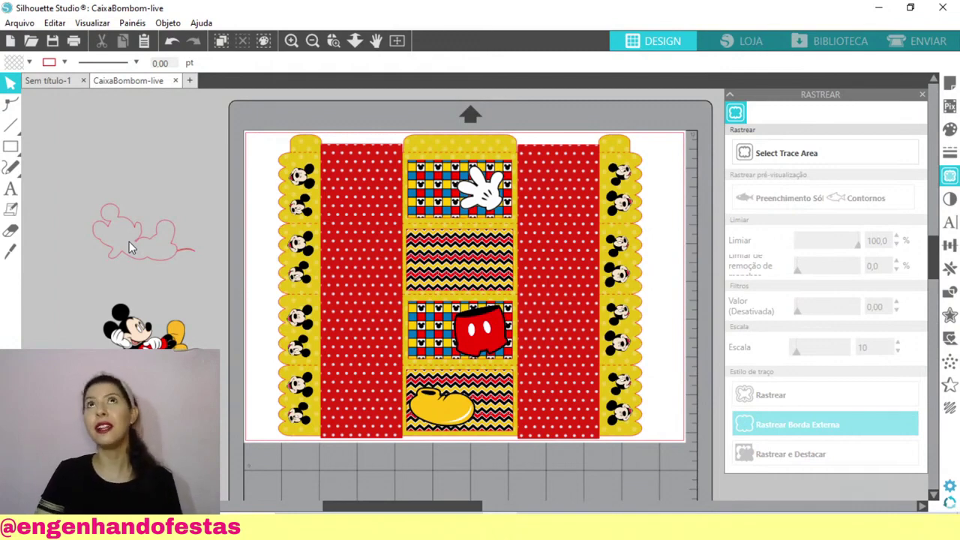
key("t")
key("Escape")
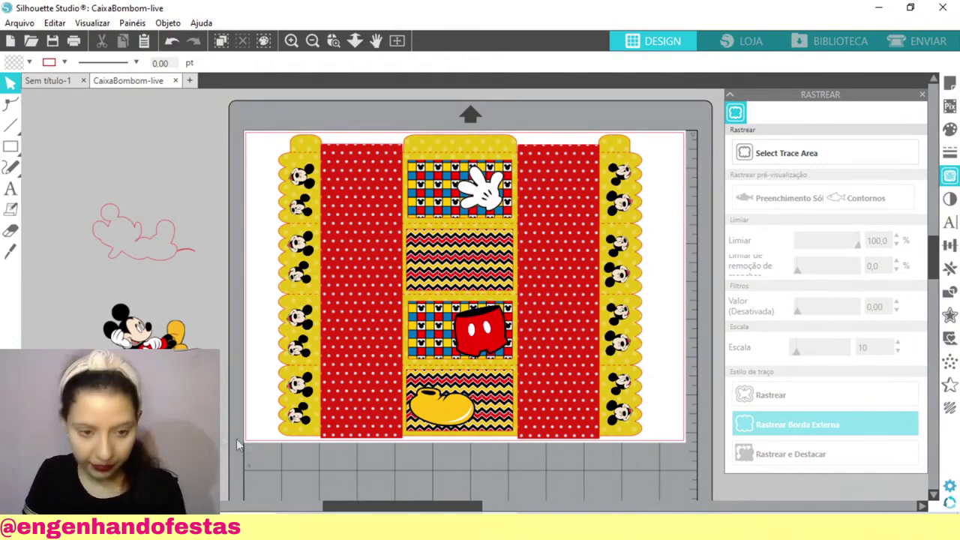
mouse_move(175, 354)
left_mouse_down()
mouse_move(177, 416)
mouse_move(173, 260)
mouse_move(162, 259)
left_mouse_up()
key("Escape")
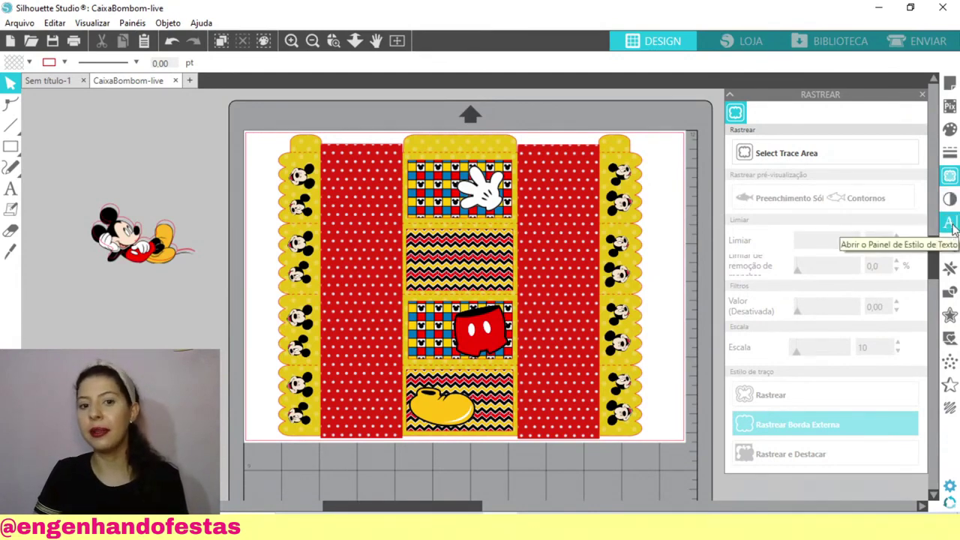
- In the Sem título-1 document, add the text "Engenhando Festas" near the top of the page and move it down slightly
left_click(66, 79)
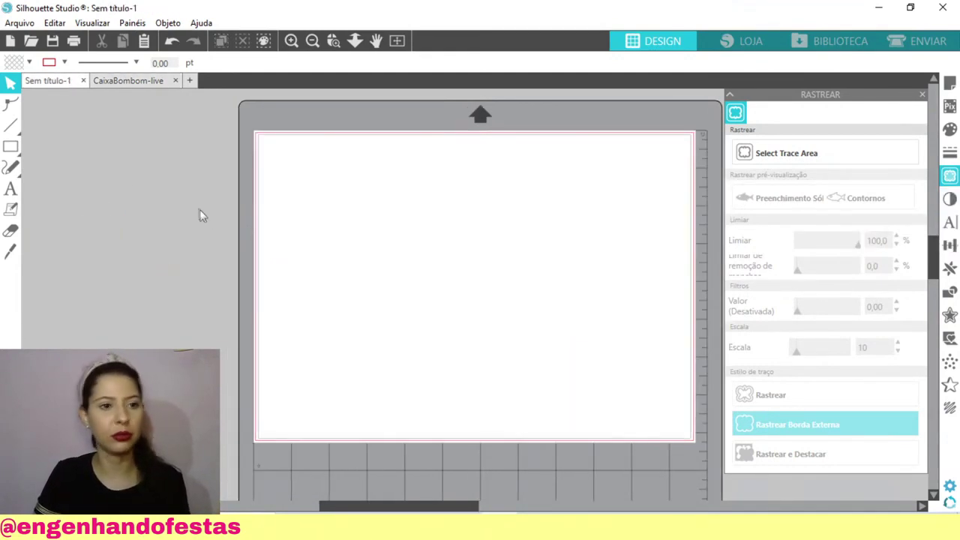
key("t")
left_click(287, 182)
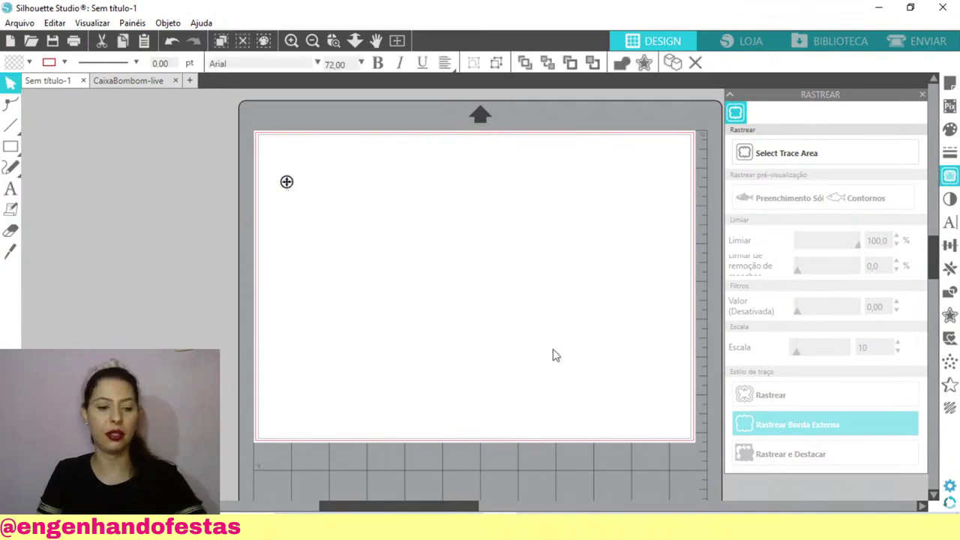
type("Engenh")
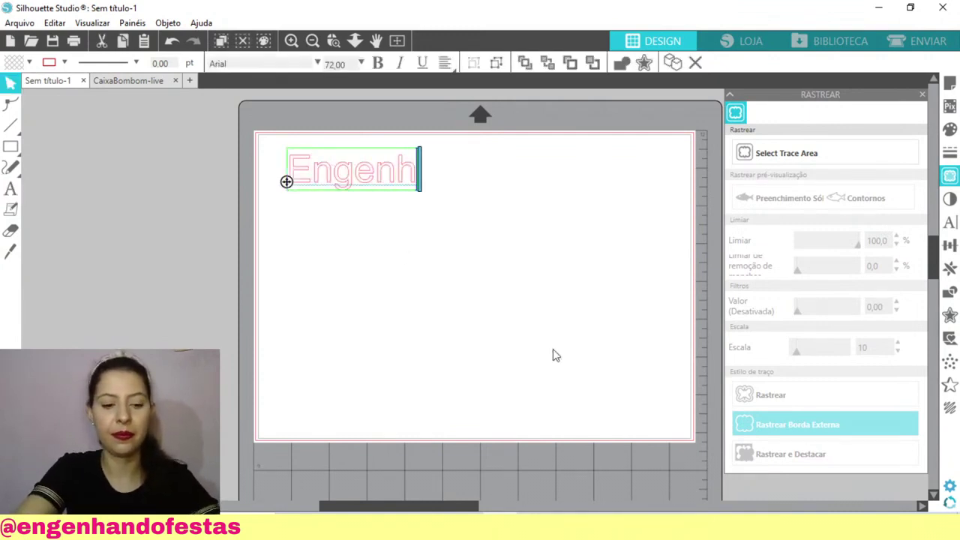
type("ando")
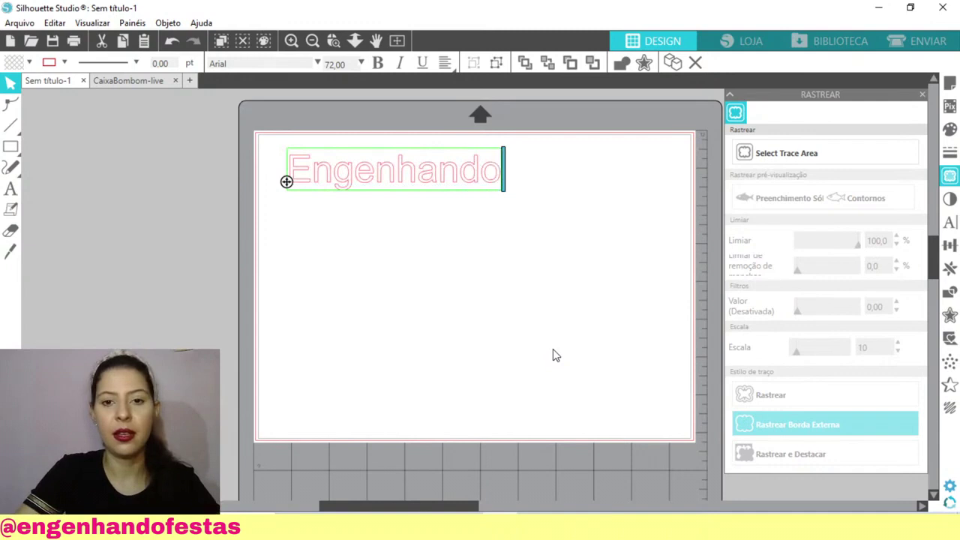
type(" Festas")
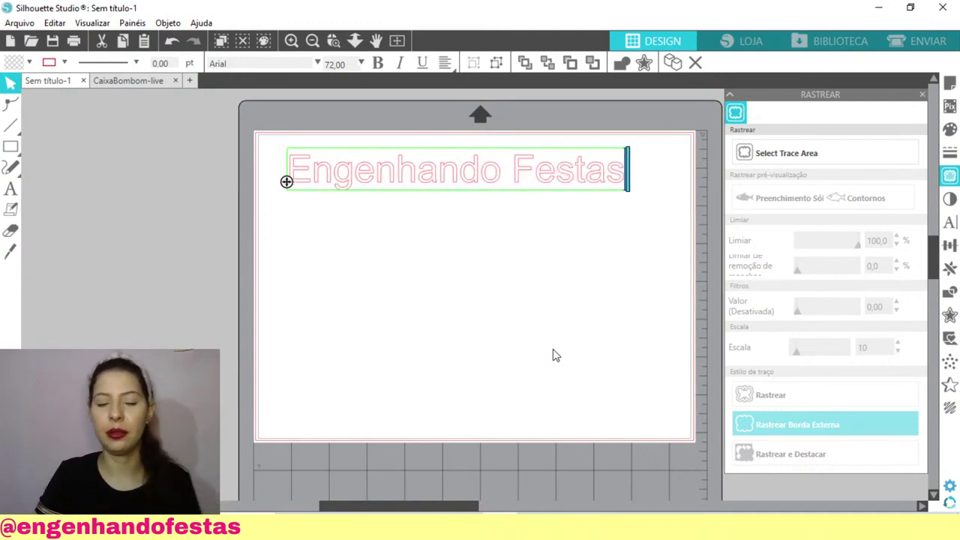
left_click(537, 219)
left_click_drag(553, 176, 557, 238)
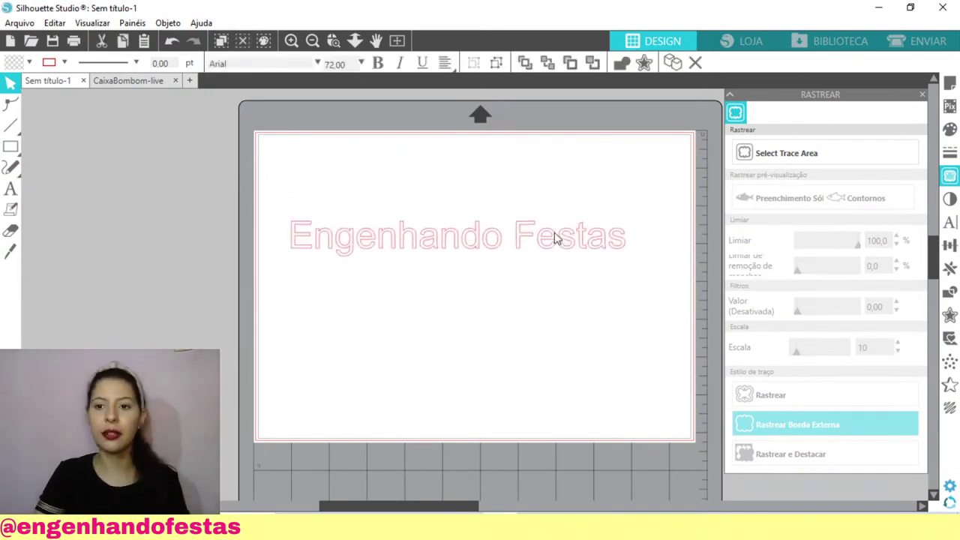
- Fill the "Engenhando Festas" text with solid black
left_click(950, 129)
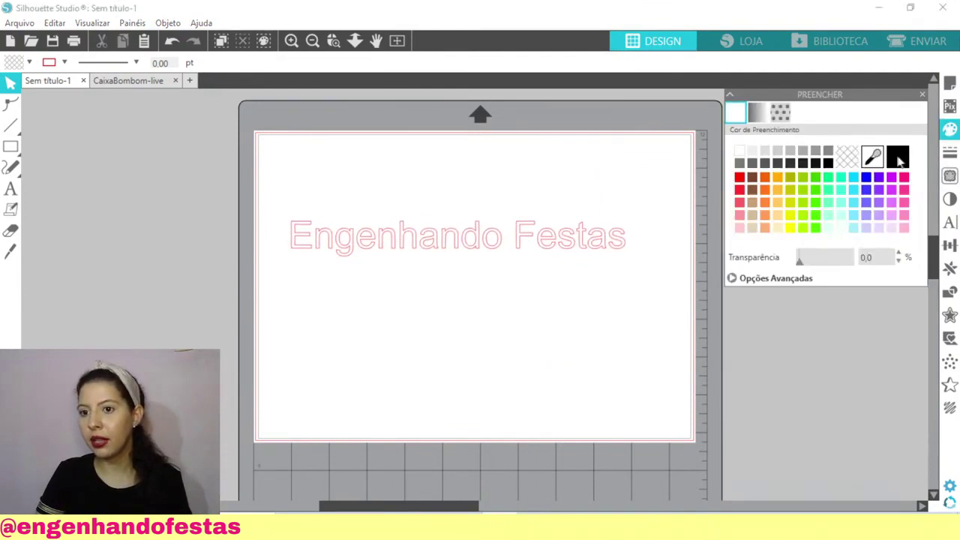
left_click(899, 159)
left_click(541, 247)
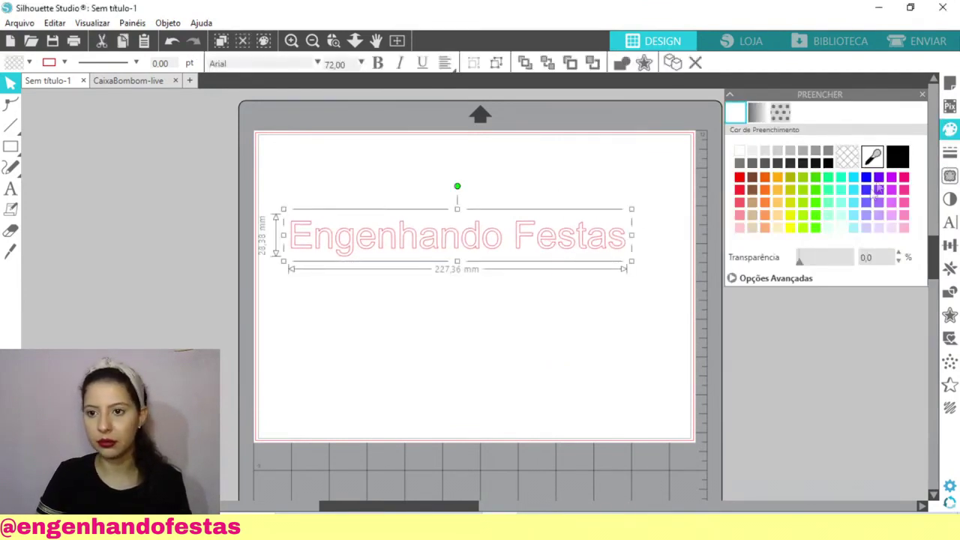
left_click(900, 156)
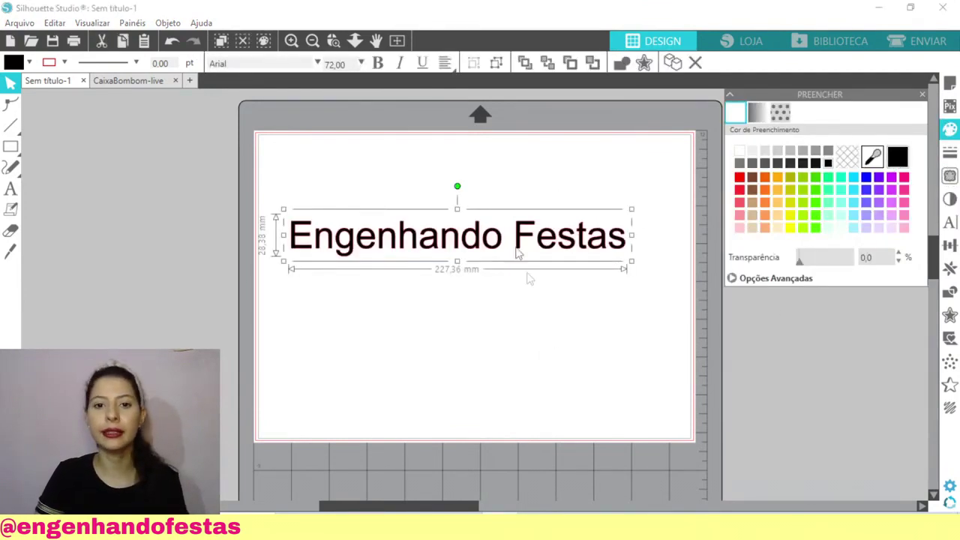
left_click(637, 304)
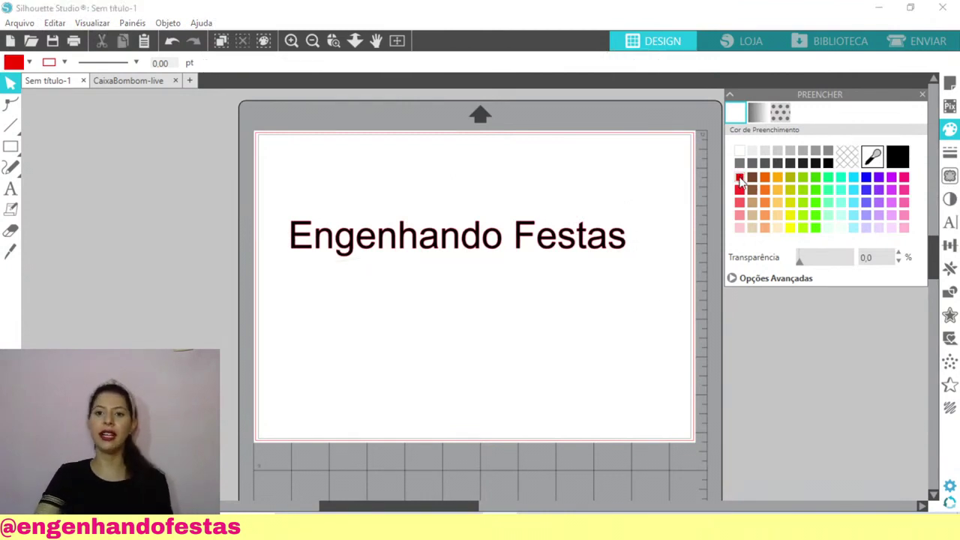
- Change the fill of the "Engenhando Festas" text to red and from red to bright pink
left_click(539, 251)
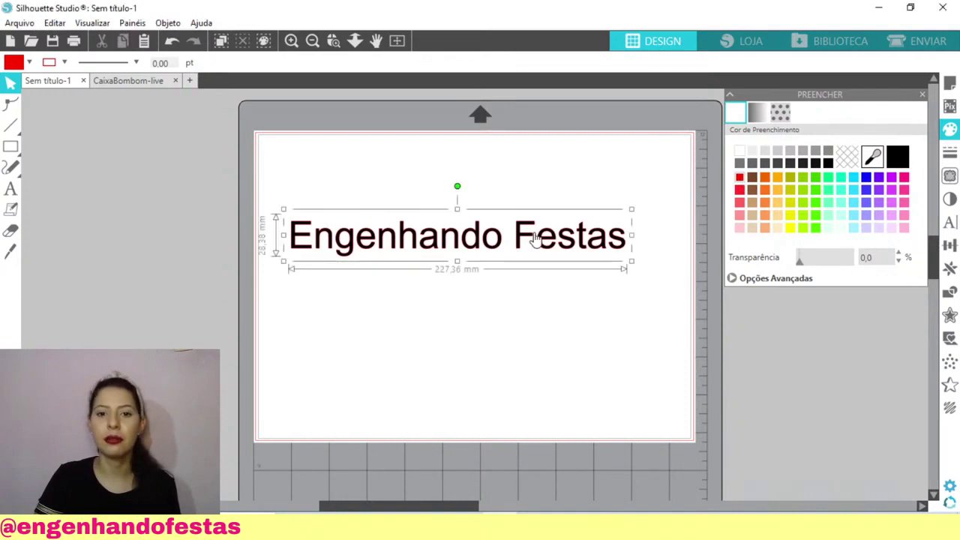
left_click(739, 177)
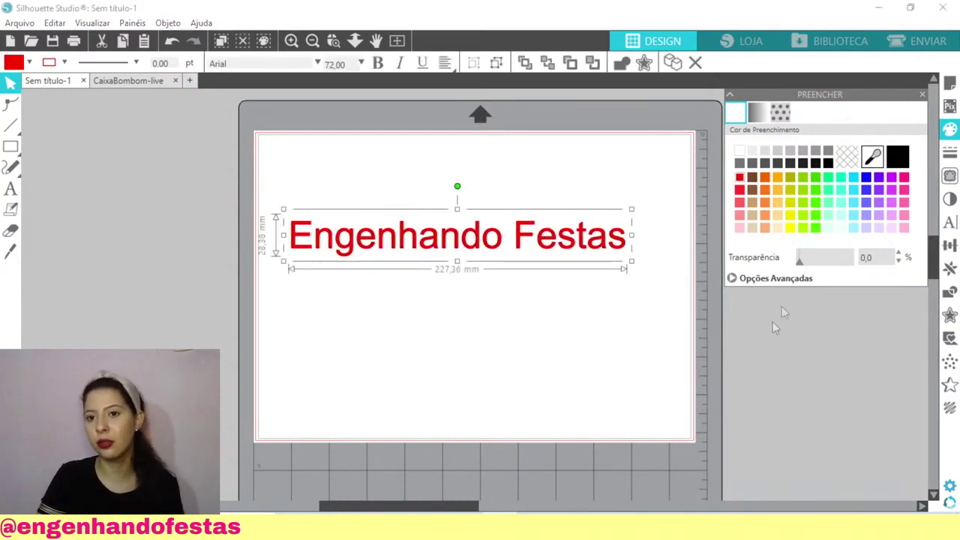
left_click(904, 177)
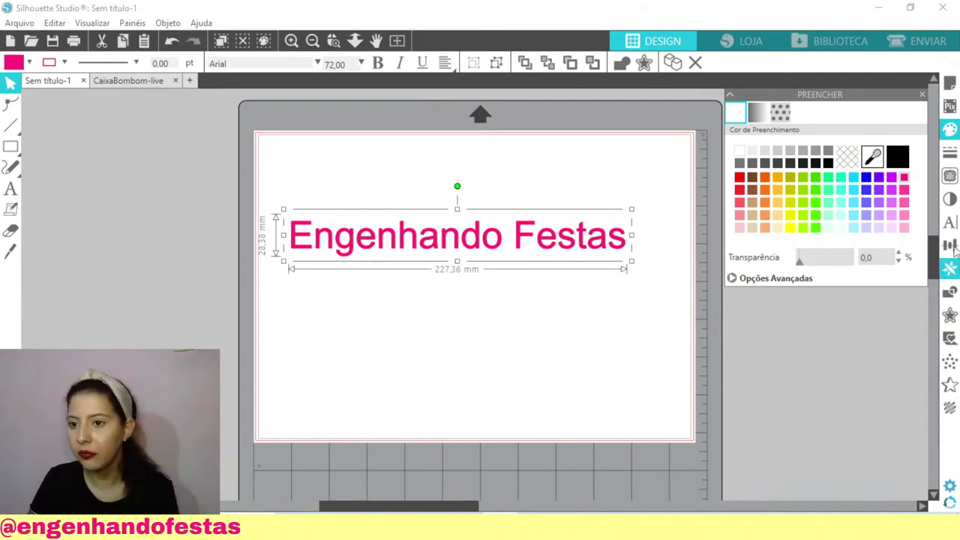
- Move the pink text slightly right and up and set its font to Pretty Summer
left_click(952, 222)
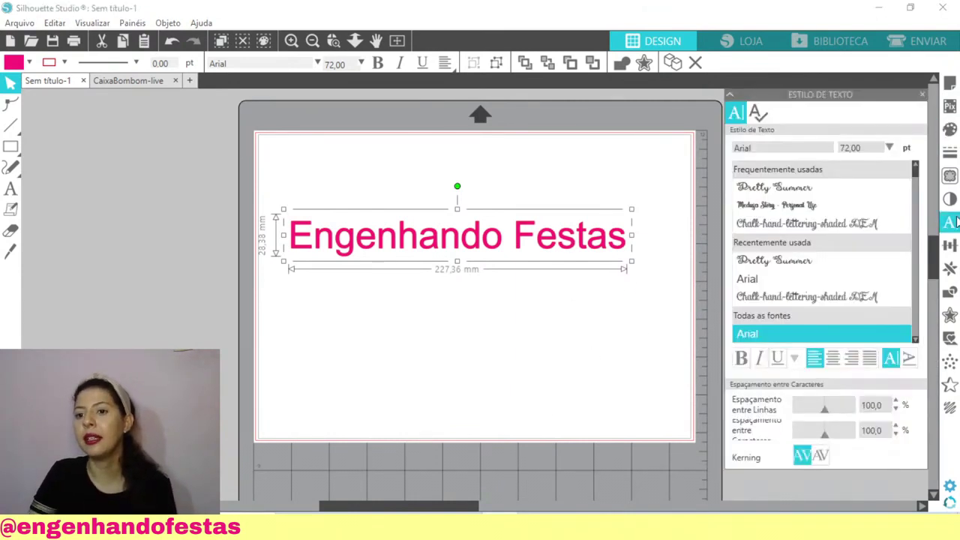
left_click_drag(488, 238, 508, 236)
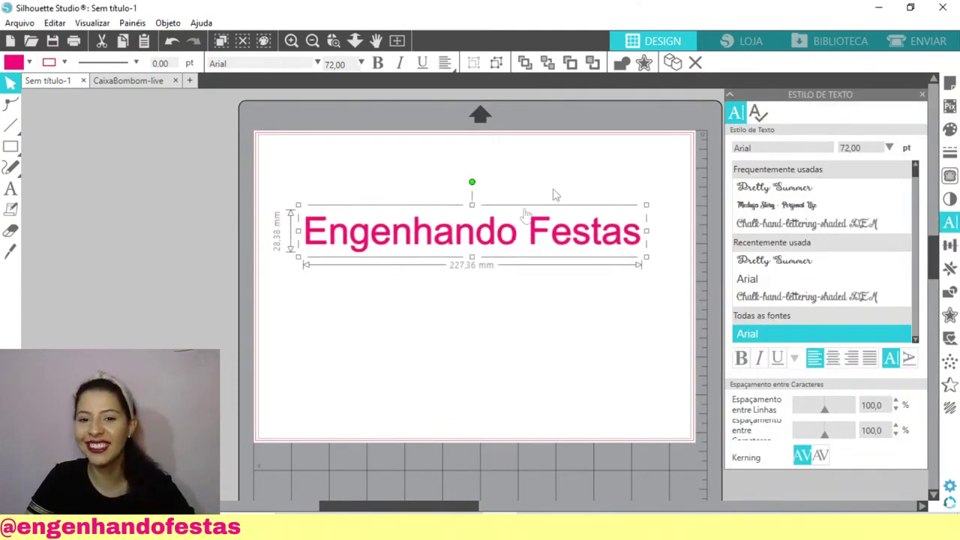
left_click(801, 193)
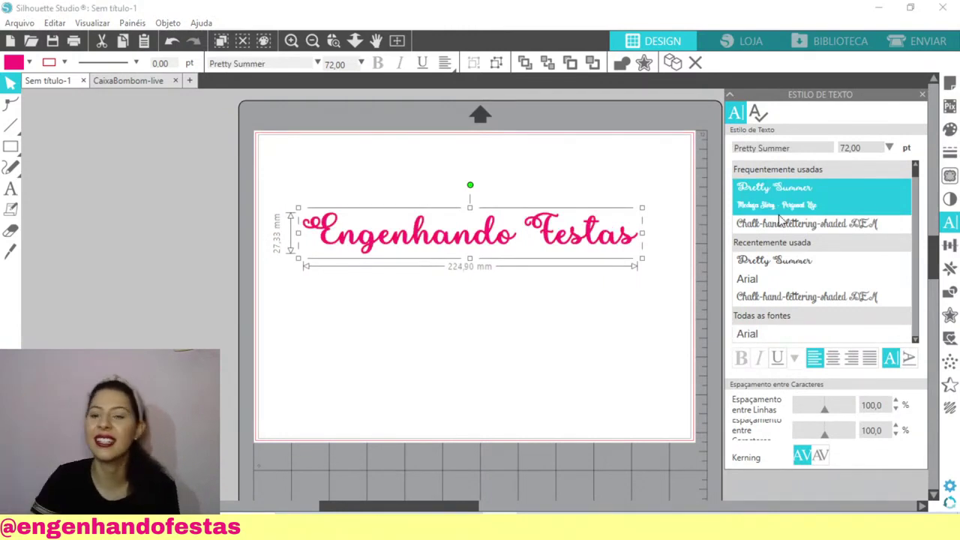
- Try the Chalk-hand-lettering-shaded, Pretty Summer and African Style fonts on the "Engenhando Festas" text
left_click(790, 226)
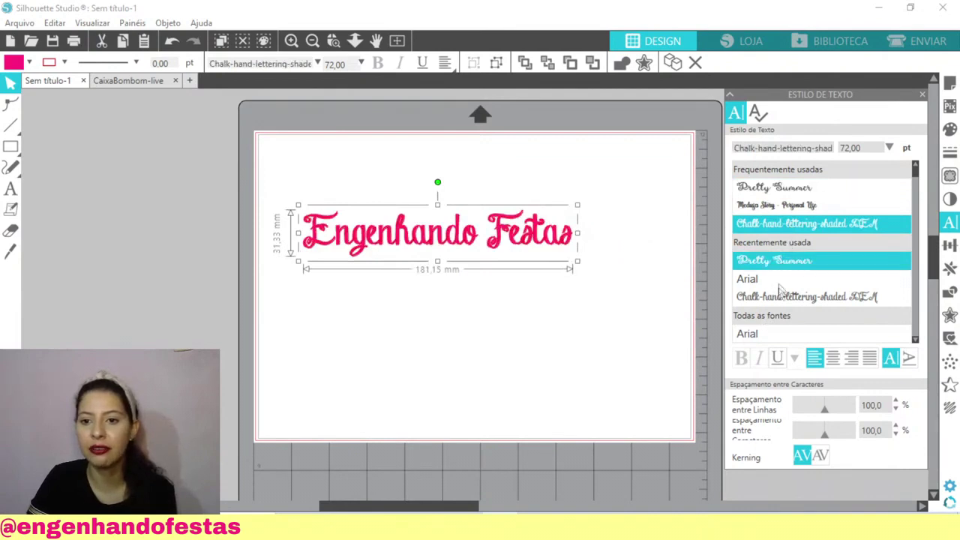
left_click(780, 260)
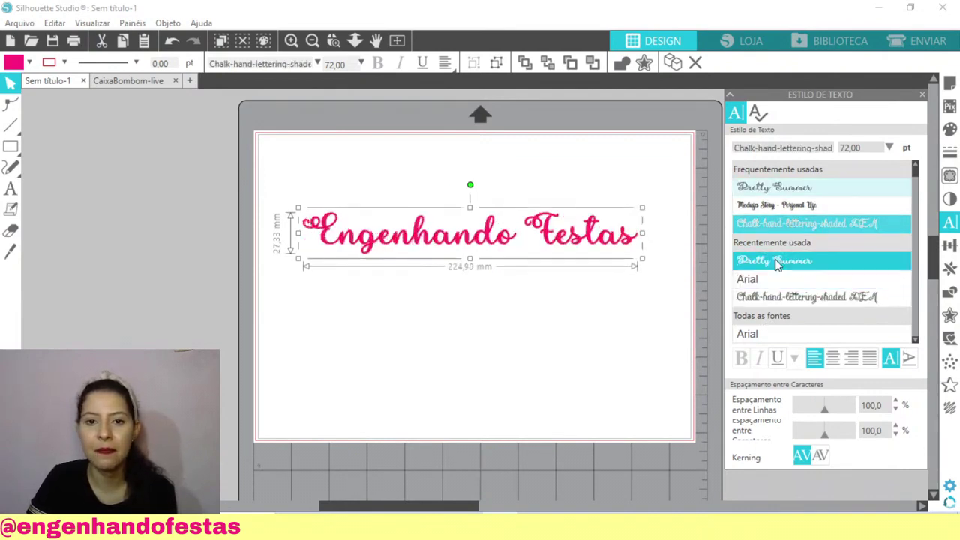
left_click(786, 297)
scroll(799, 288, "down", 3)
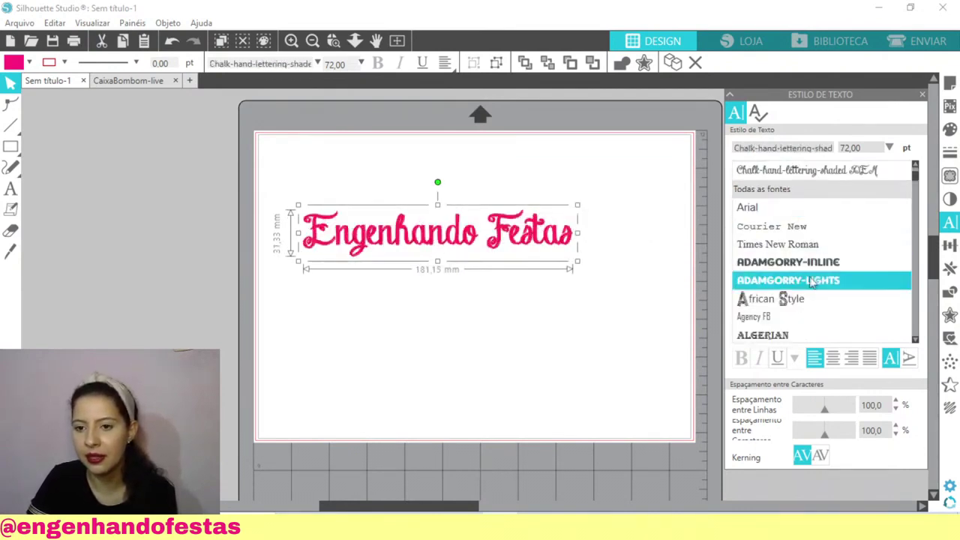
left_click(784, 298)
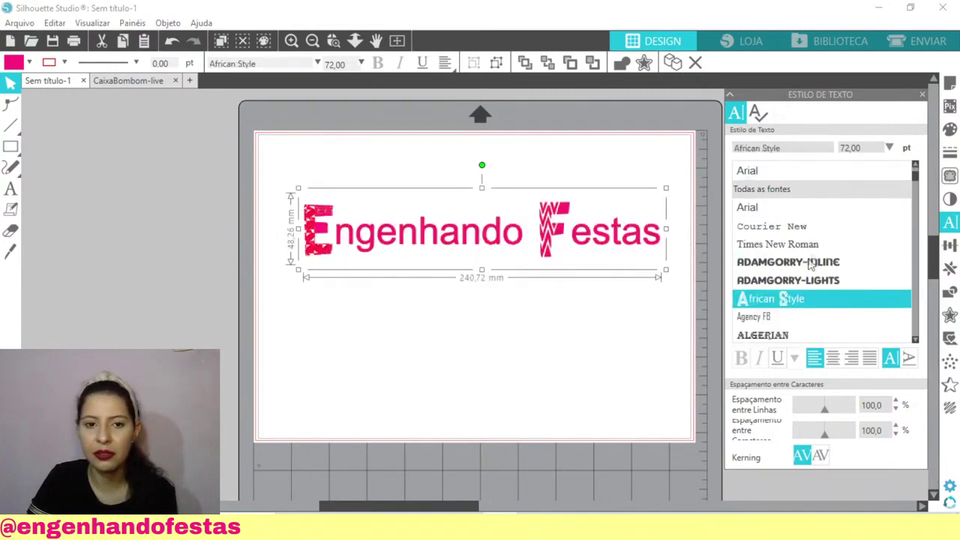
- Browse further through the font list and set the text's font to Berlin Sans FB Demi
scroll(825, 282, "down", 3)
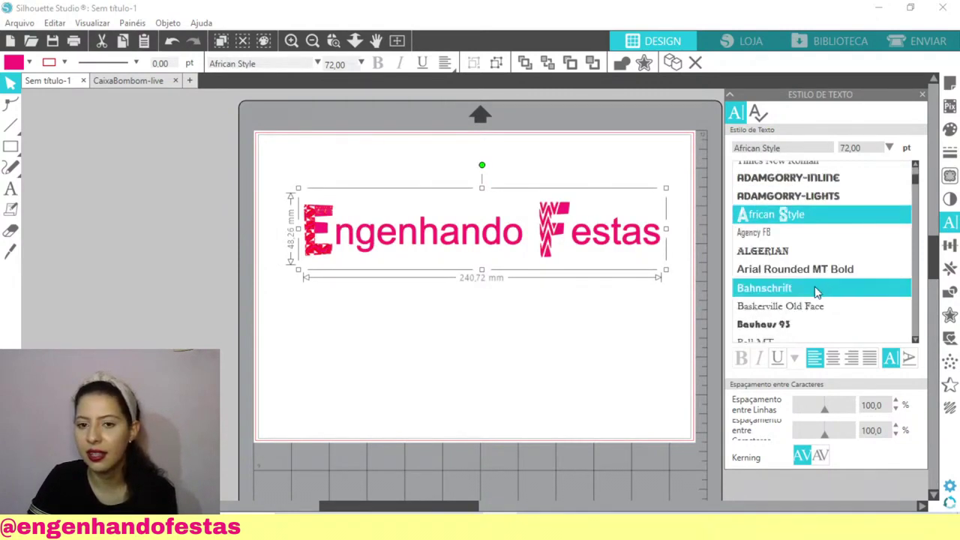
scroll(818, 285, "down", 1)
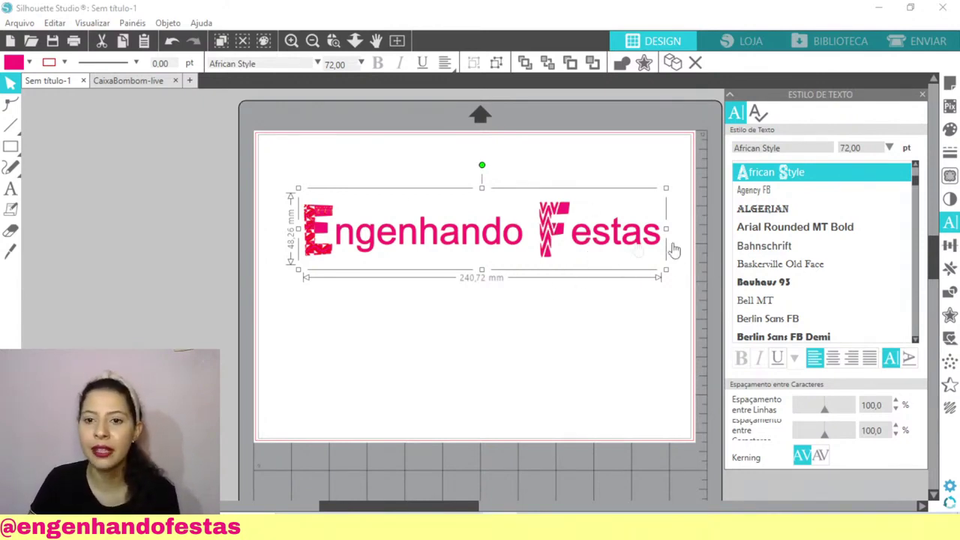
scroll(846, 339, "down", 3)
left_click(772, 307)
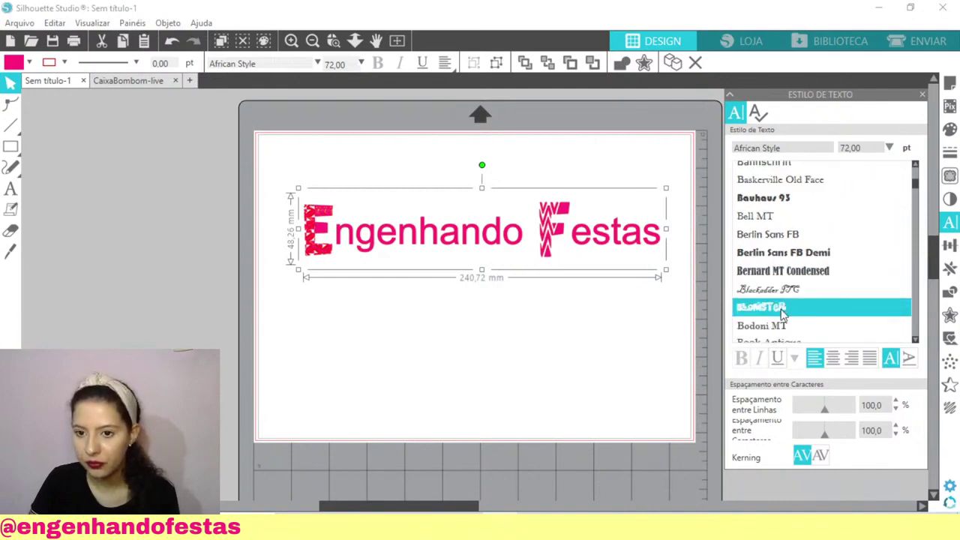
left_click(775, 253)
scroll(792, 251, "down", 4)
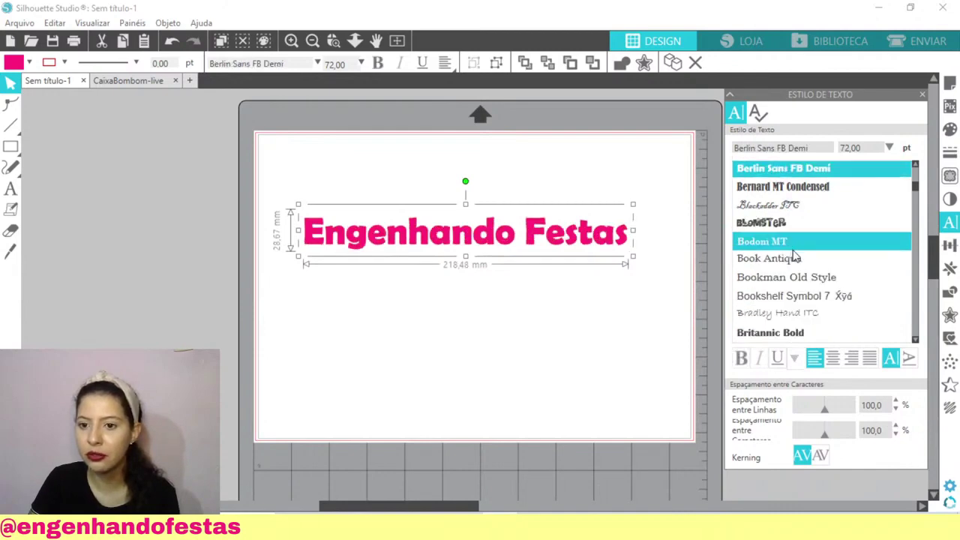
- Try the Chalk Dash, Chalk-hand-lettering-shaded, electrical and Dinosaur fonts on the "Engenhando Festas" text
scroll(795, 257, "down", 6)
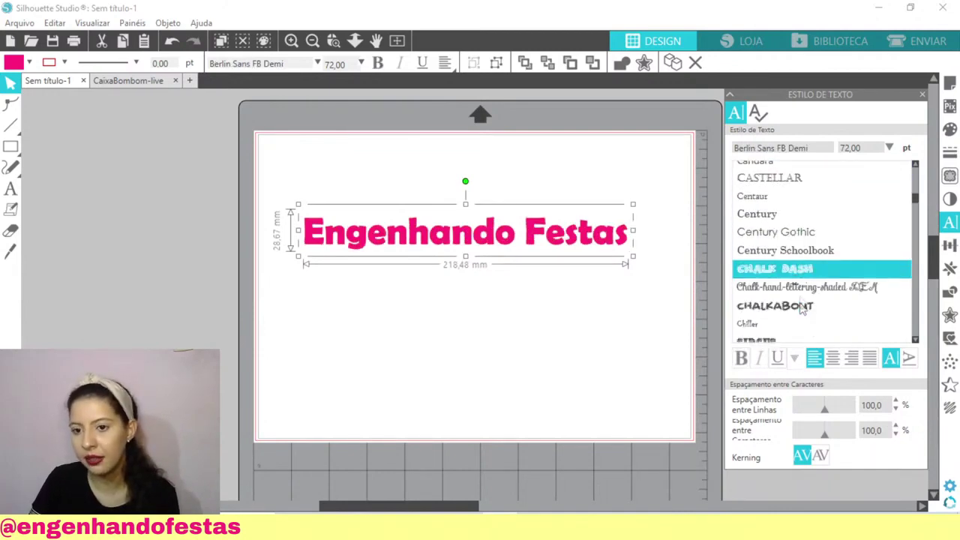
left_click(791, 270)
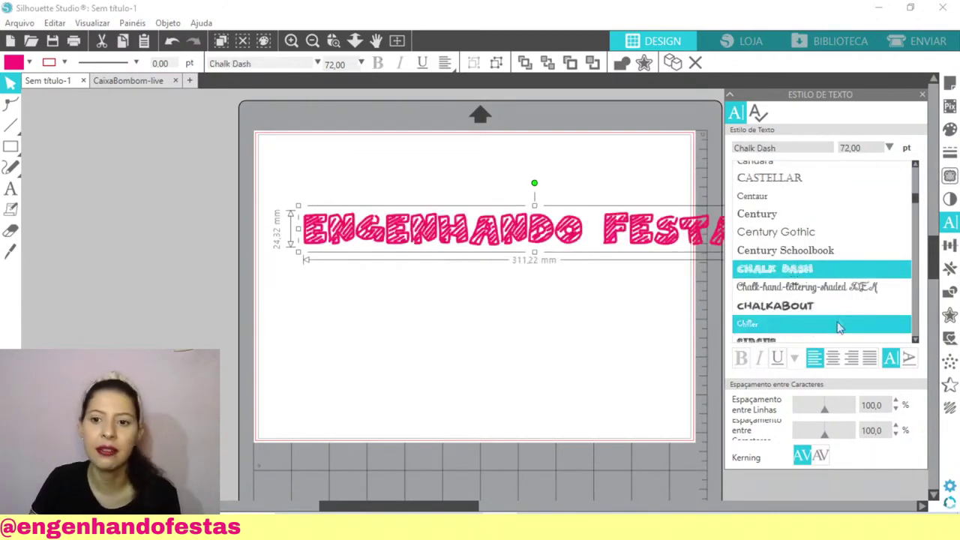
left_click(832, 288)
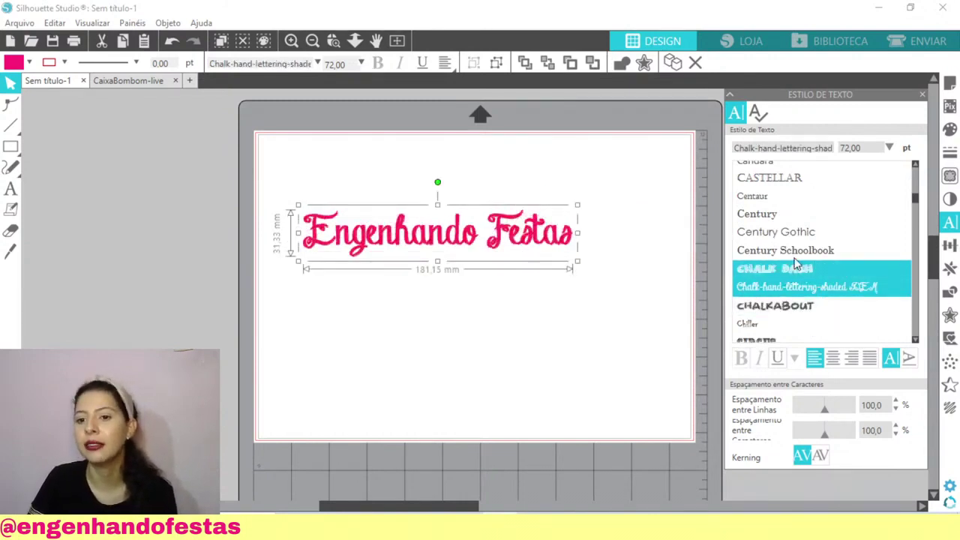
scroll(830, 288, "down", 10)
scroll(830, 288, "down", 2)
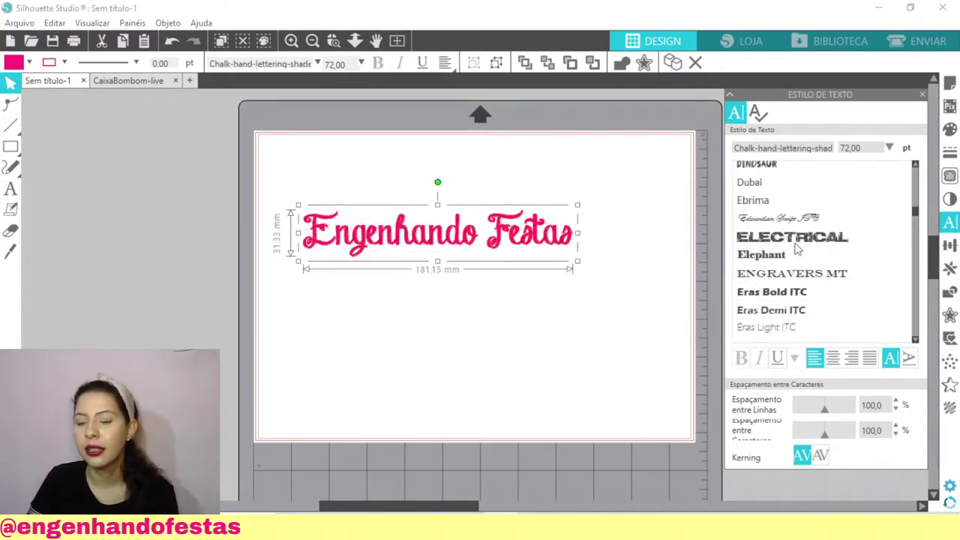
left_click(779, 237)
left_click(769, 163)
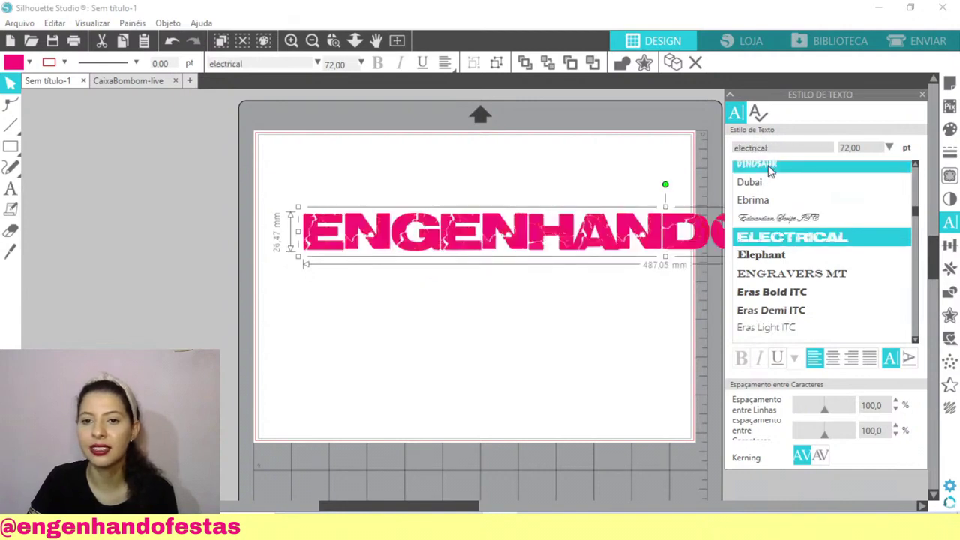
- Enlarge the text proportionally to about 365 mm wide and move it slightly right and down
left_click_drag(610, 257, 636, 260)
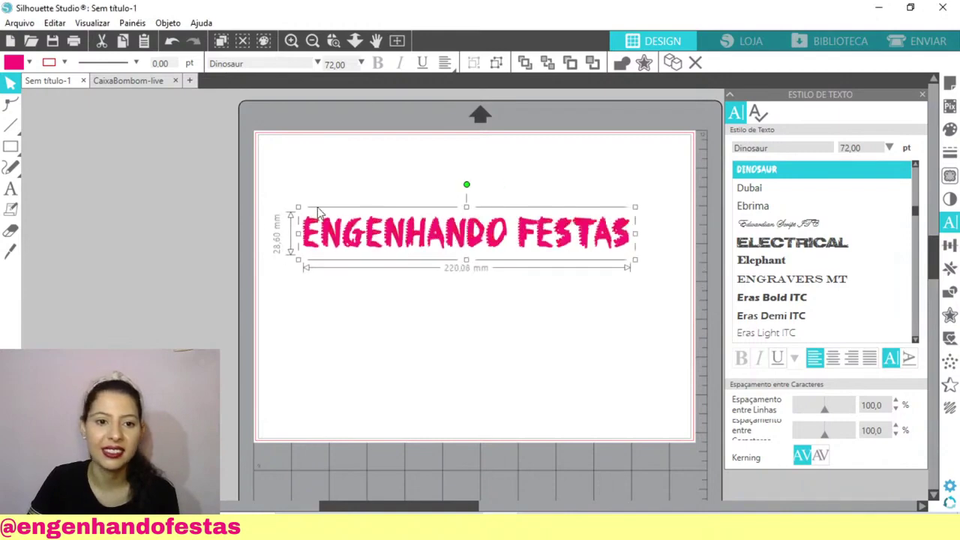
left_click_drag(228, 179, 90, 137)
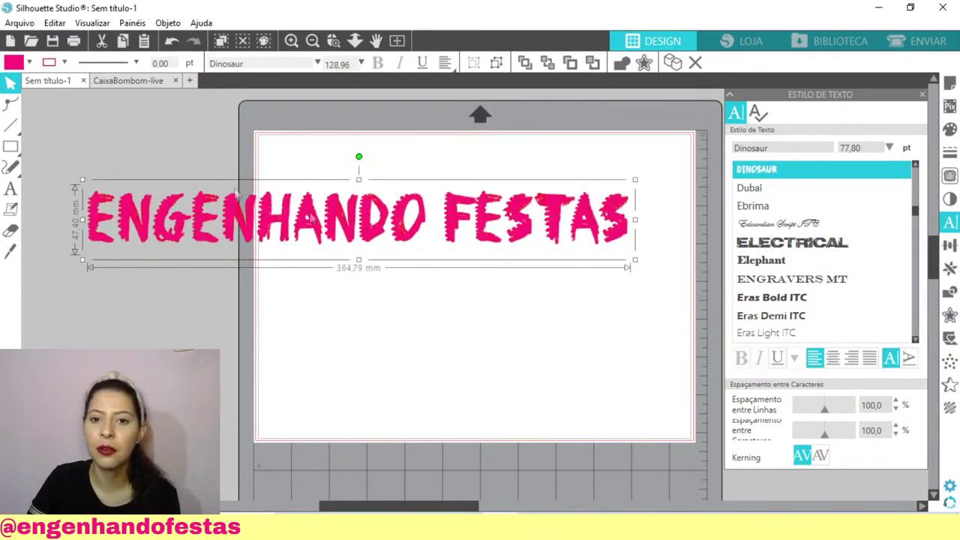
left_click_drag(390, 226, 446, 258)
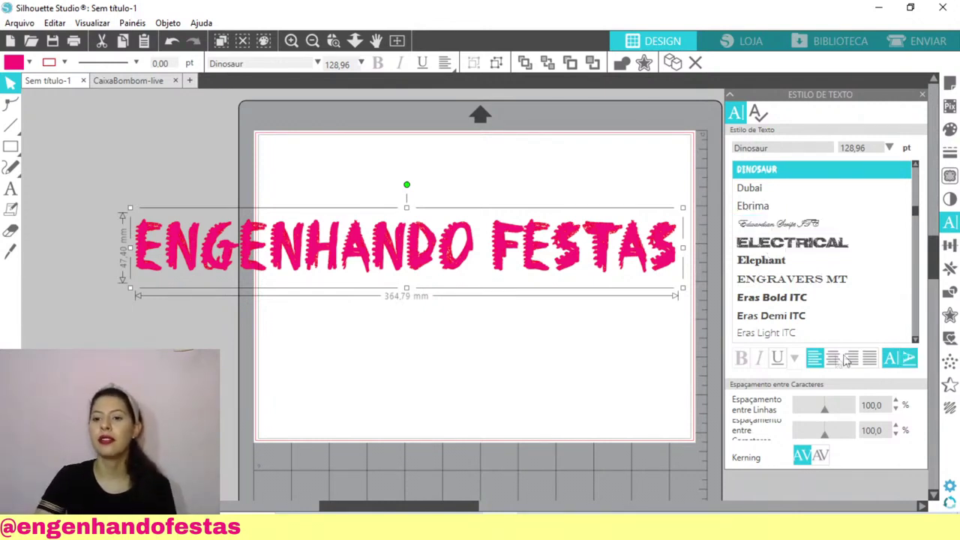
- Put "Festas" on a second line below "Engenhando" and move the two-line text fully onto the page
double_click(524, 253)
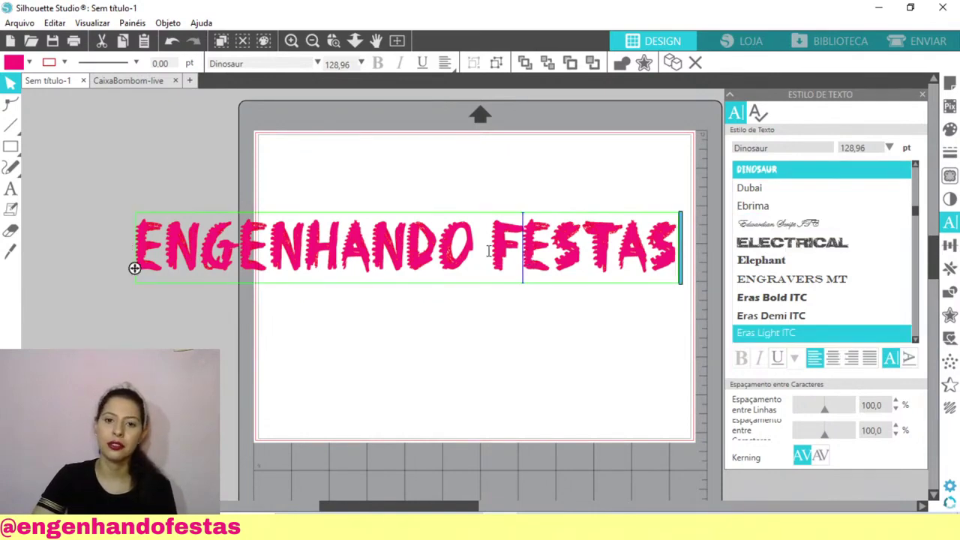
left_click(493, 247)
key("Return")
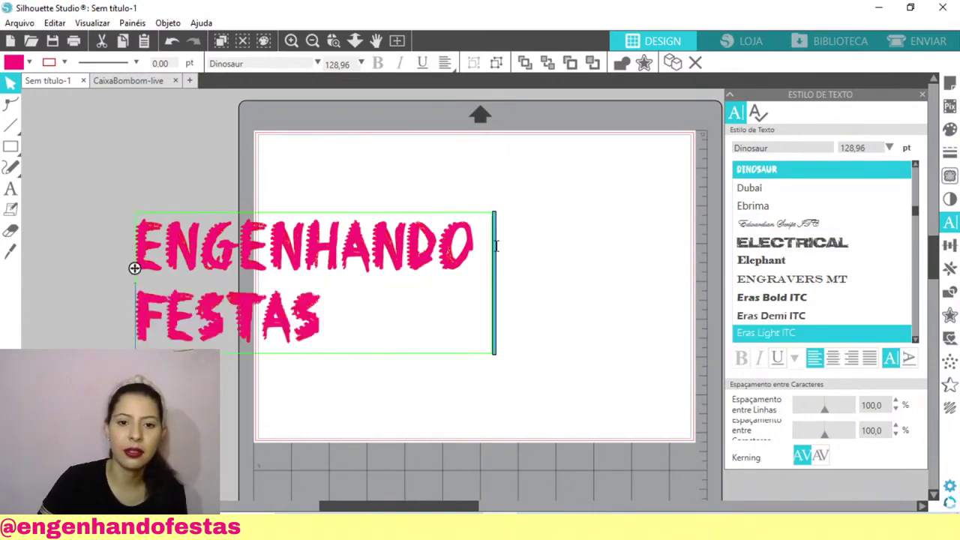
left_click(555, 241)
left_click_drag(389, 237, 543, 202)
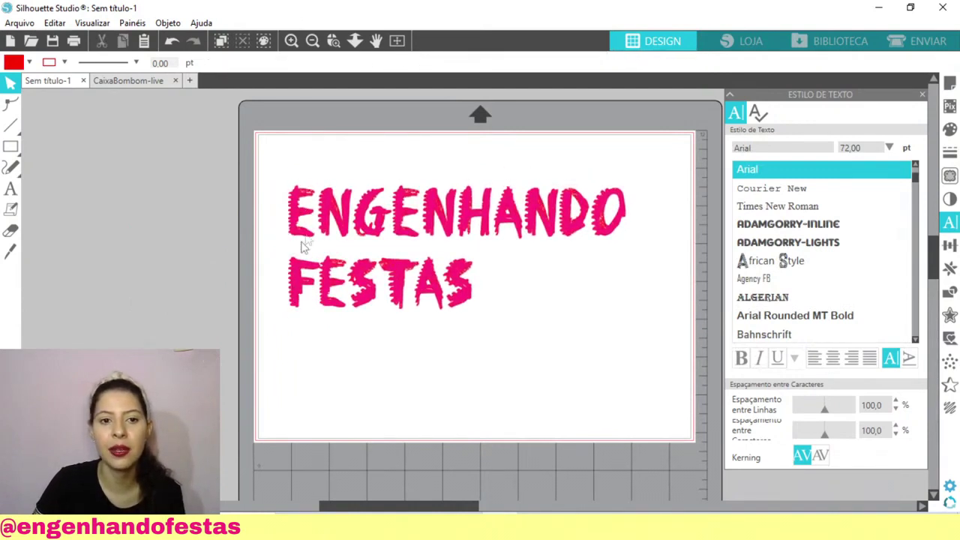
- Try right alignment on the two-line text, centre its lines instead, and move it slightly right and up
left_click(327, 216)
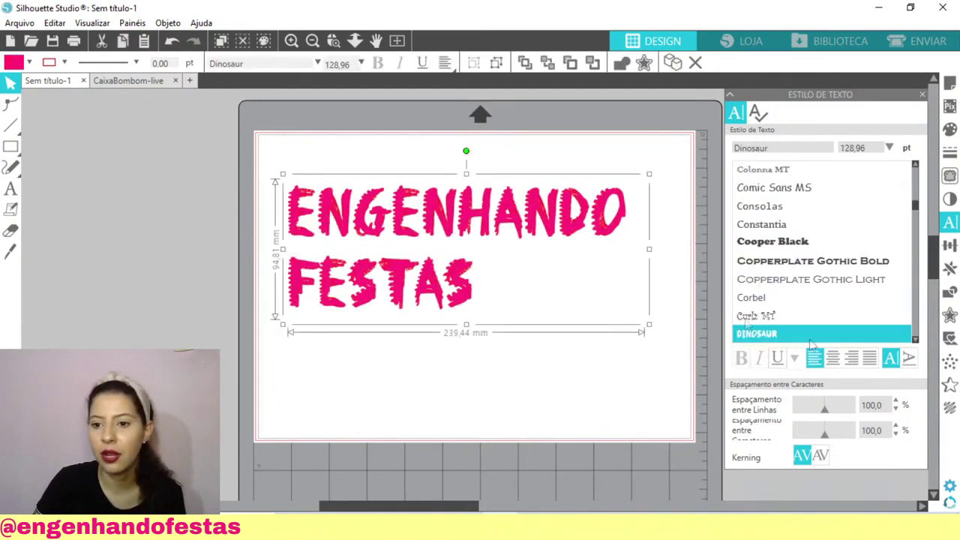
left_click(852, 360)
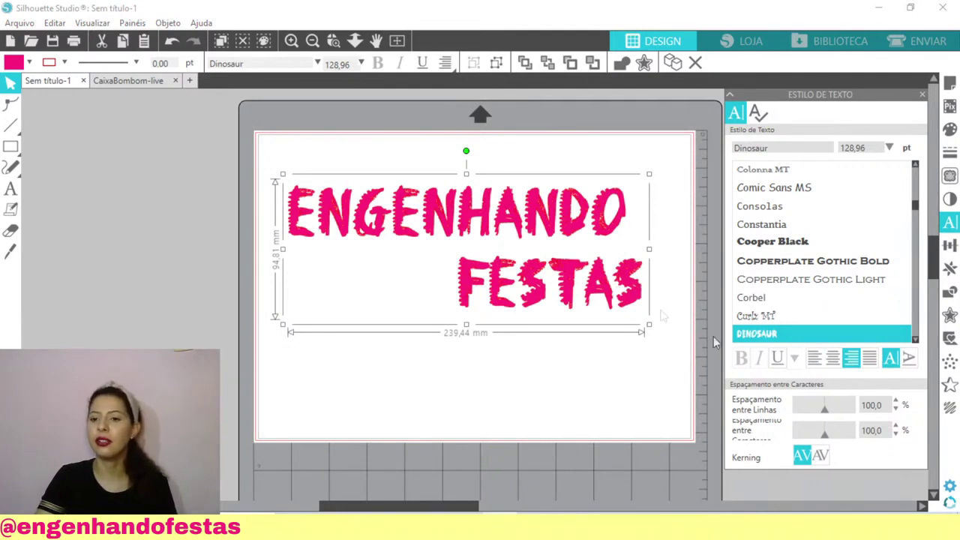
left_click(832, 360)
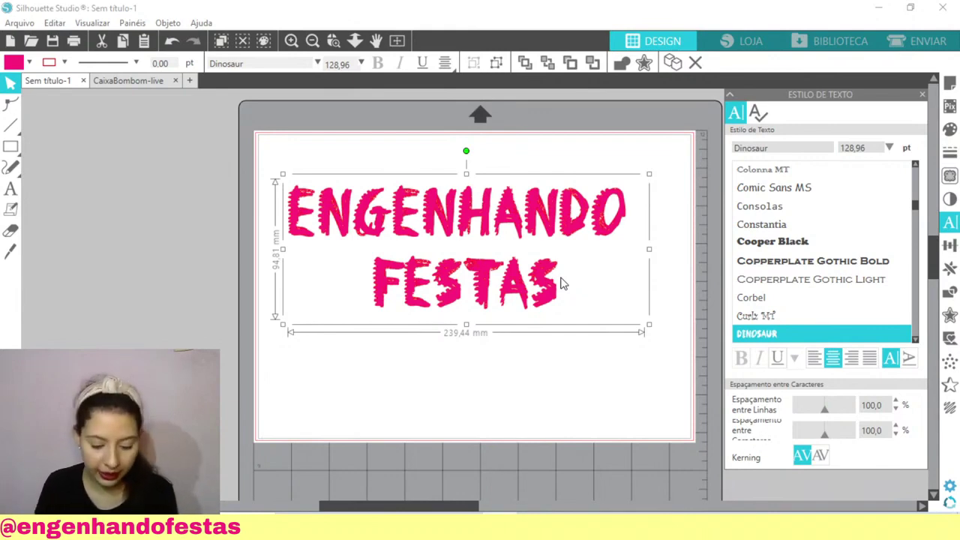
left_click_drag(563, 284, 581, 271)
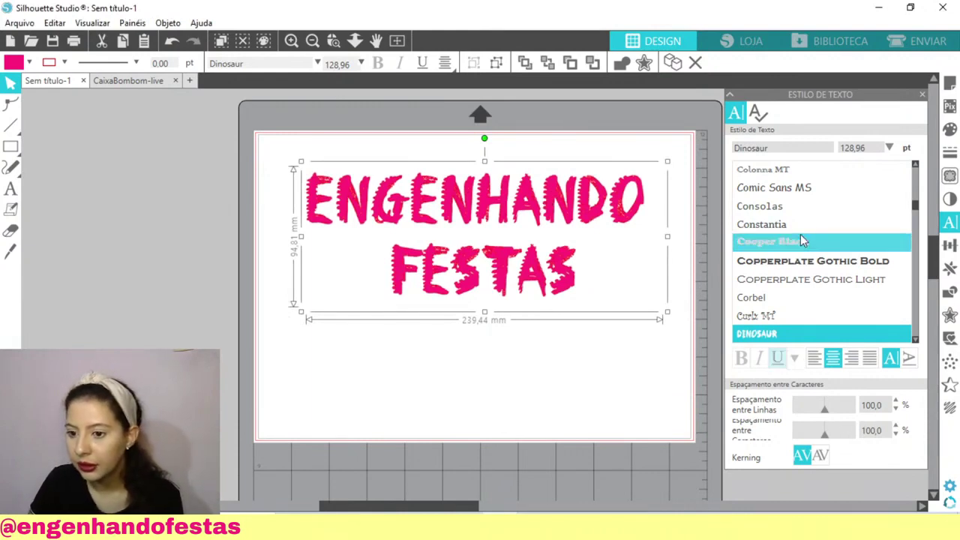
- Try the Gabriola and Gigi fonts on the two-line text
scroll(805, 241, "down", 5)
scroll(788, 281, "down", 8)
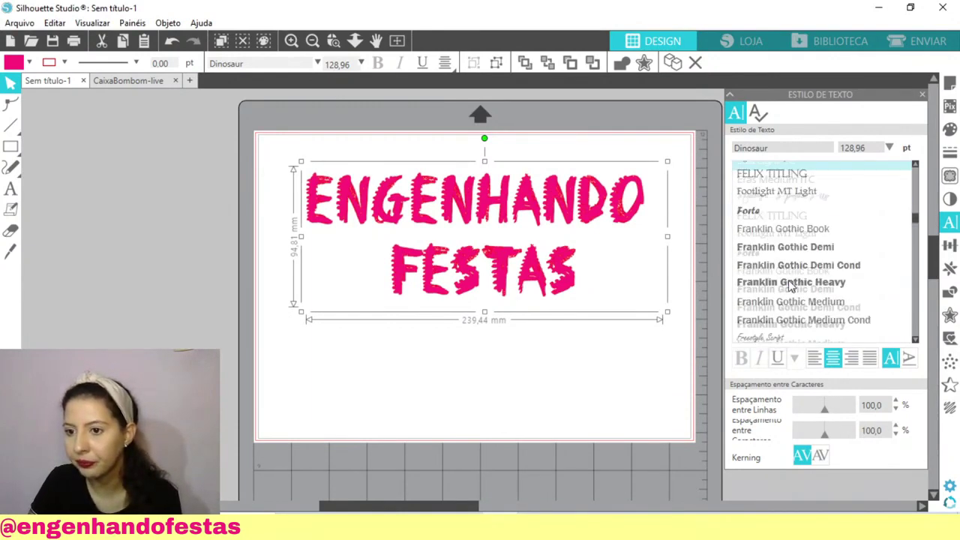
left_click(769, 330)
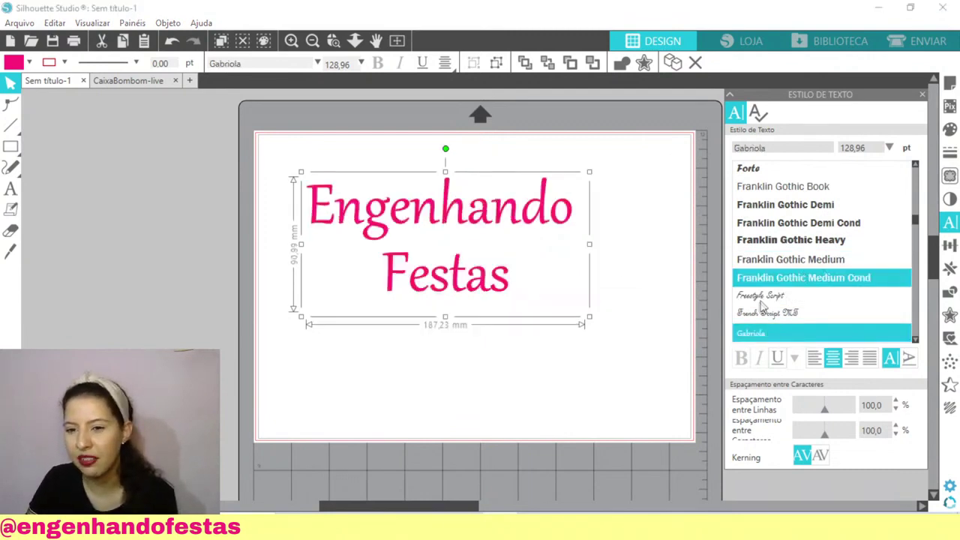
scroll(825, 304, "down", 3)
scroll(839, 304, "down", 1)
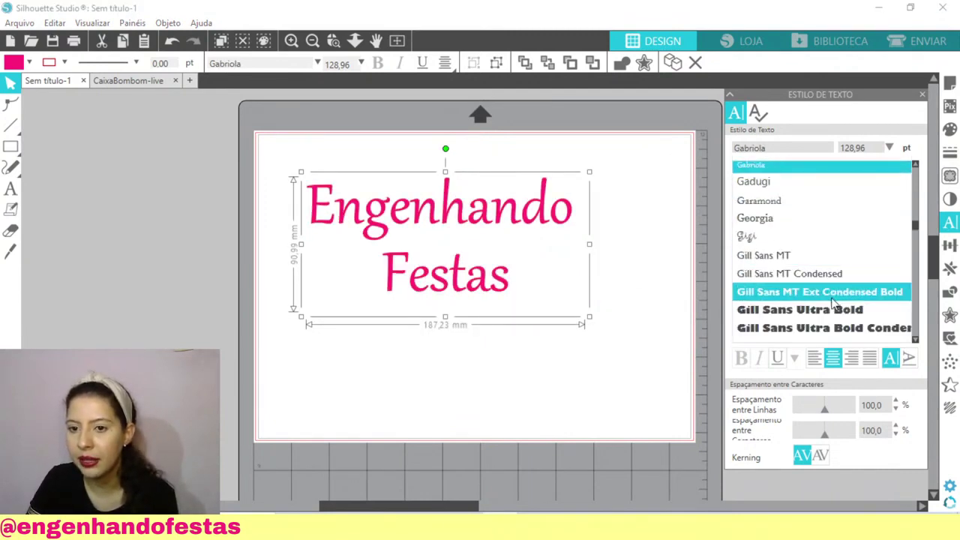
left_click(762, 238)
- Compare the Heroes Assemble 3D Italic and Heroes Assemble 3D fonts, and set the text to Heroes Assemble Academy Italic
scroll(795, 247, "down", 5)
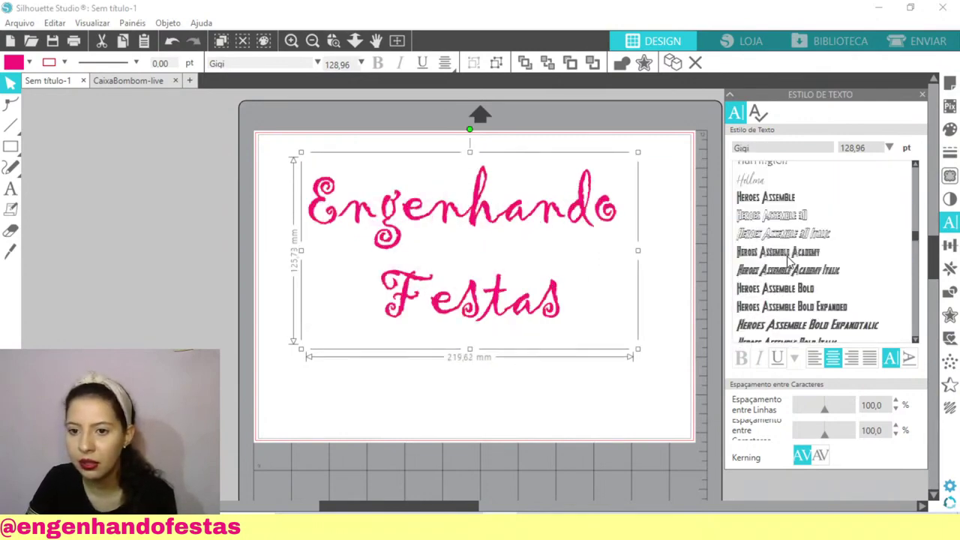
left_click(855, 234)
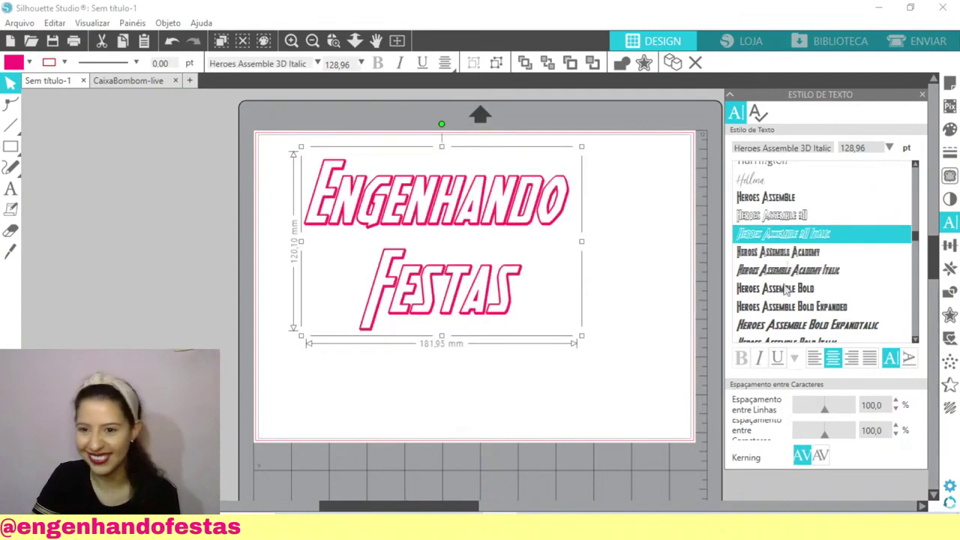
left_click(769, 216)
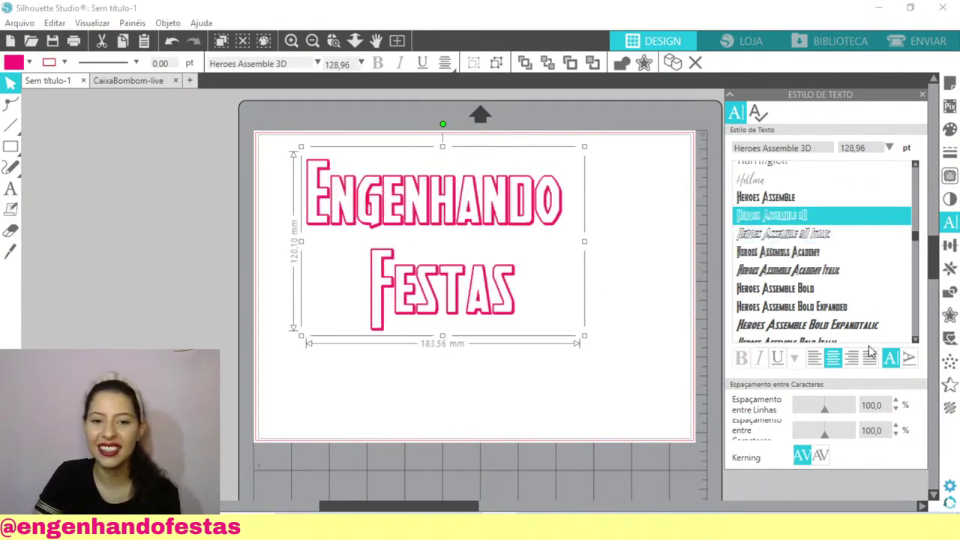
left_click(798, 272)
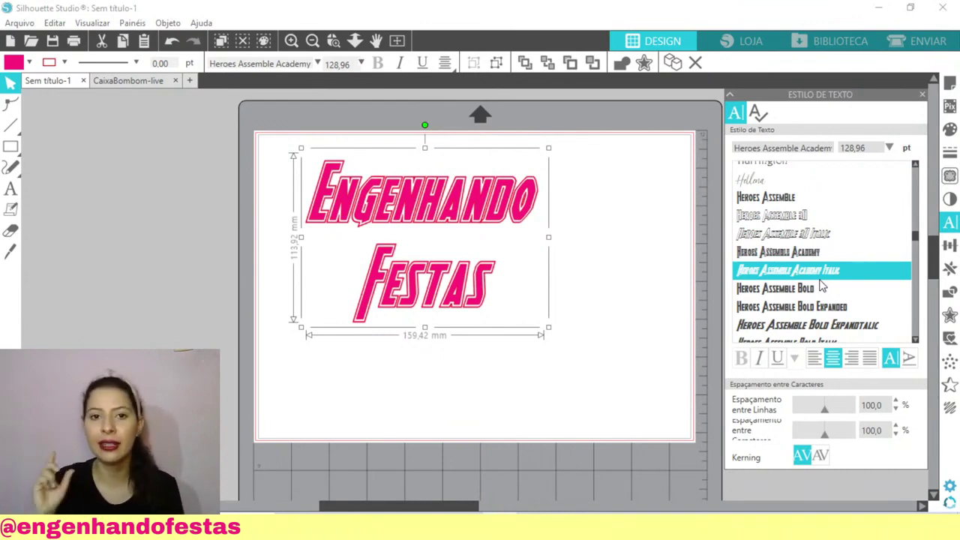
- Move the two-line text to the upper-right area of the page and reselect it
left_click_drag(480, 205, 585, 198)
left_click(381, 227)
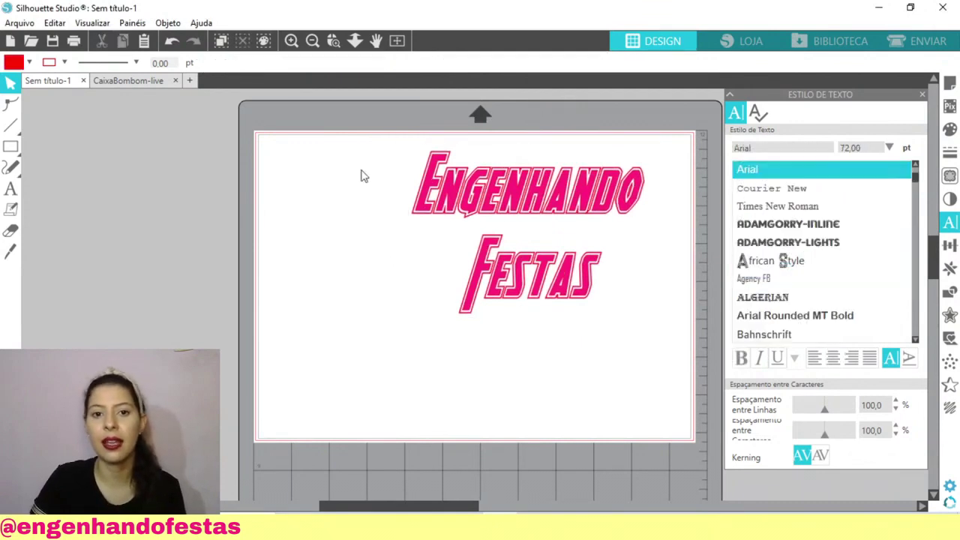
left_click(464, 208)
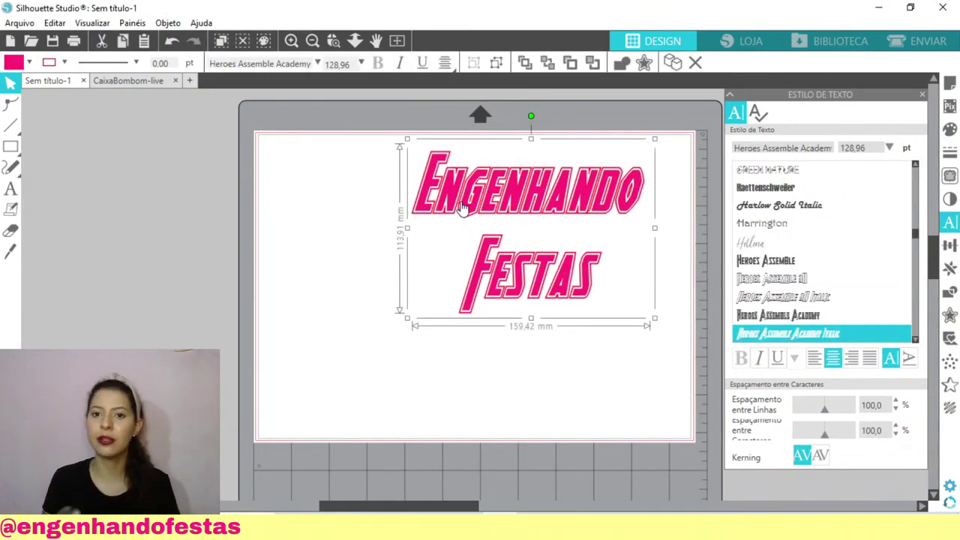
left_click(691, 348)
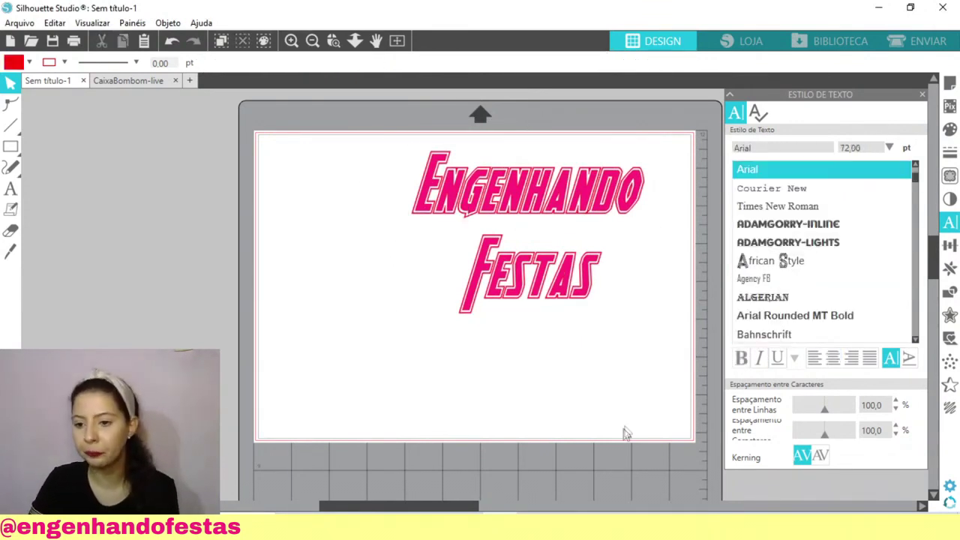
left_click(588, 276)
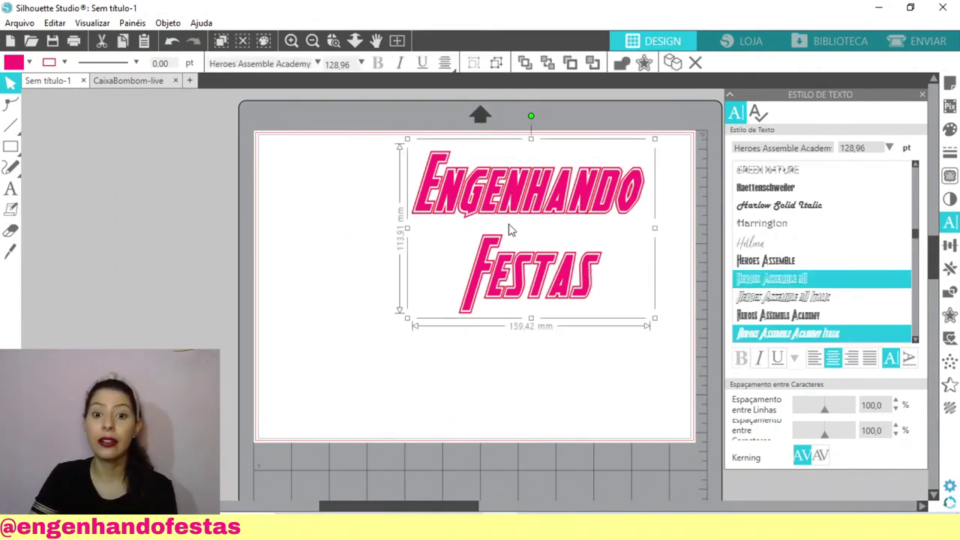
- Show the text's scaling and dimension settings, and move the text partly off the page's left edge
left_click(951, 246)
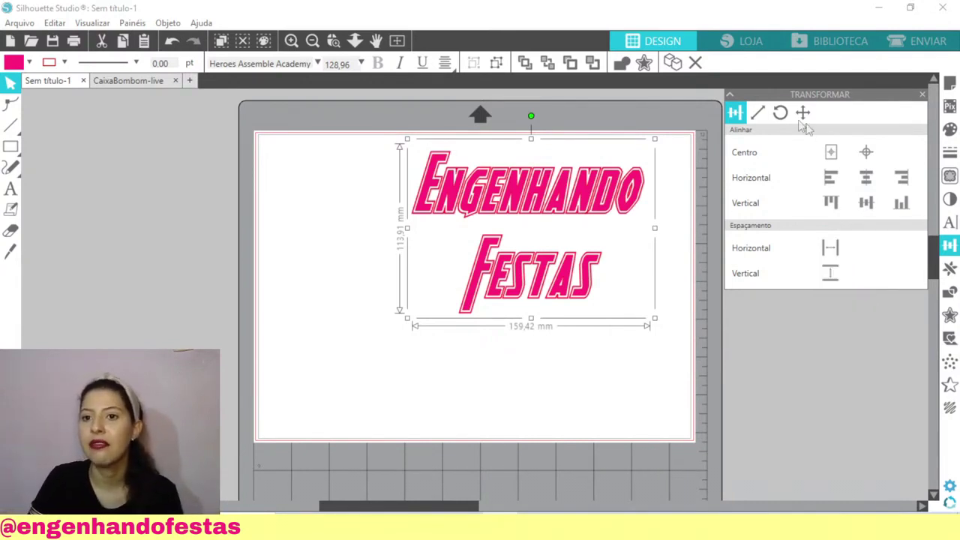
left_click(758, 113)
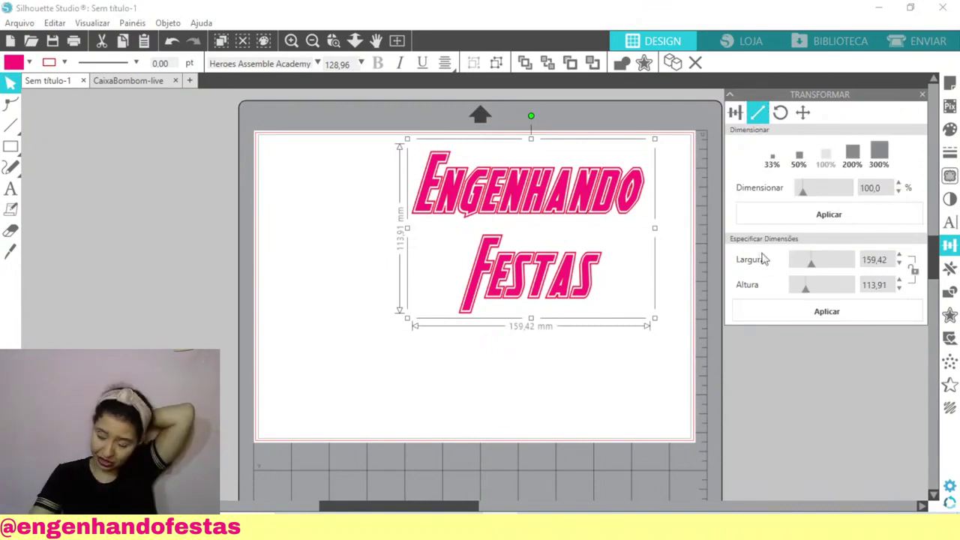
left_click_drag(578, 216, 227, 188)
- Draw a red rectangle about 81 mm wide and 75 mm high near the middle of the page
left_click(10, 146)
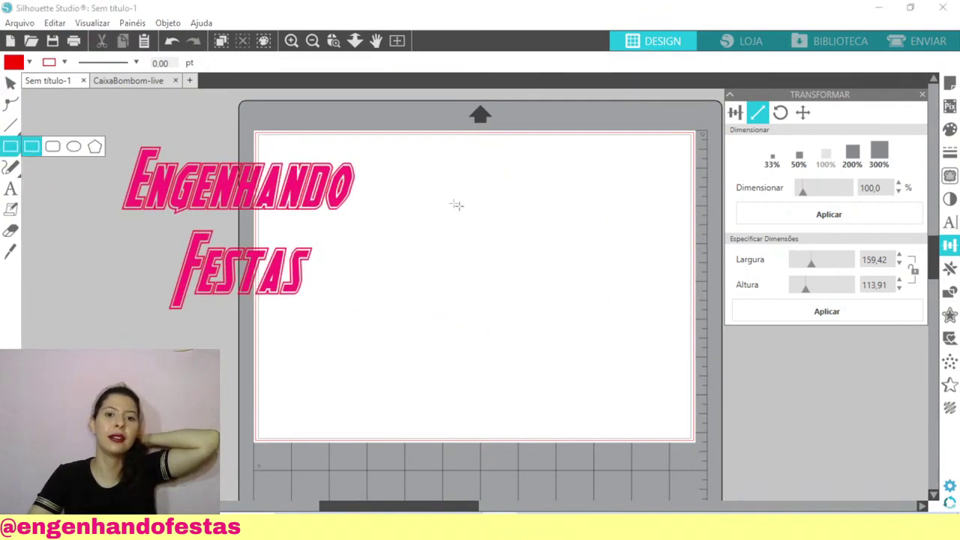
left_click_drag(445, 197, 566, 310)
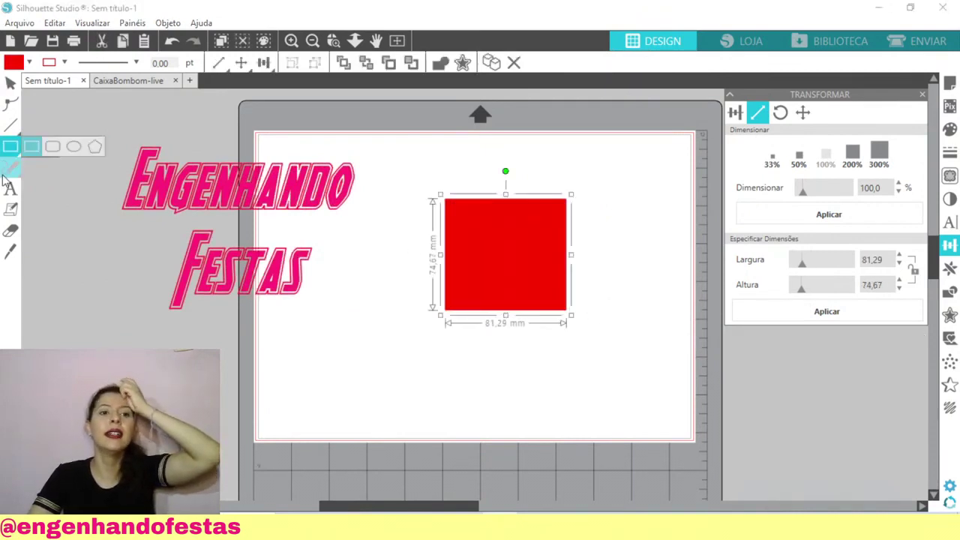
left_click(11, 80)
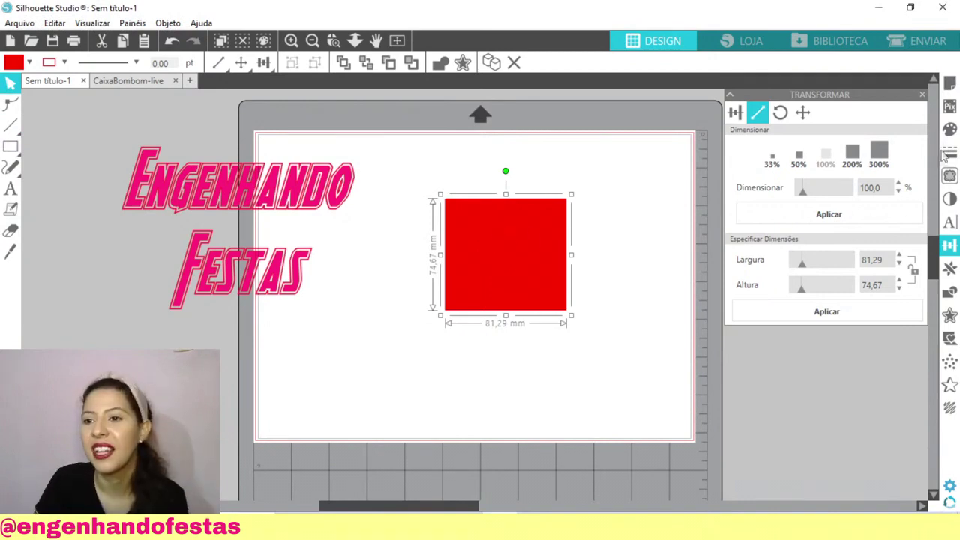
- Set the red rectangle's width to 80 mm and its height to 50 mm
left_click(949, 129)
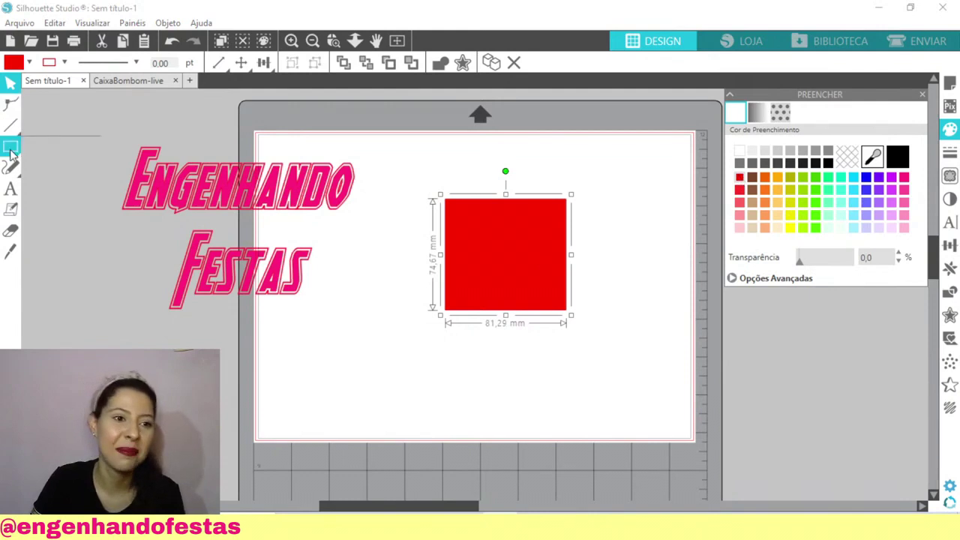
left_click(949, 245)
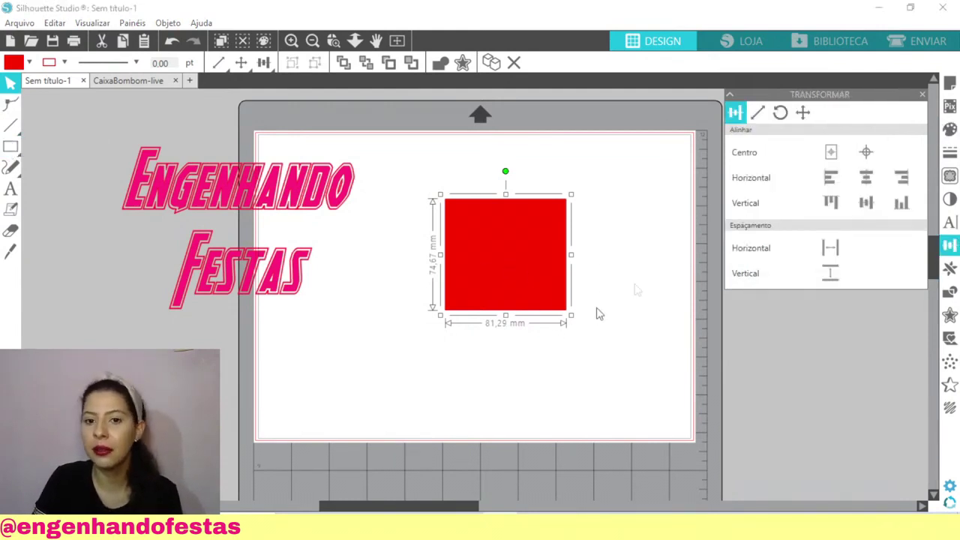
left_click(759, 113)
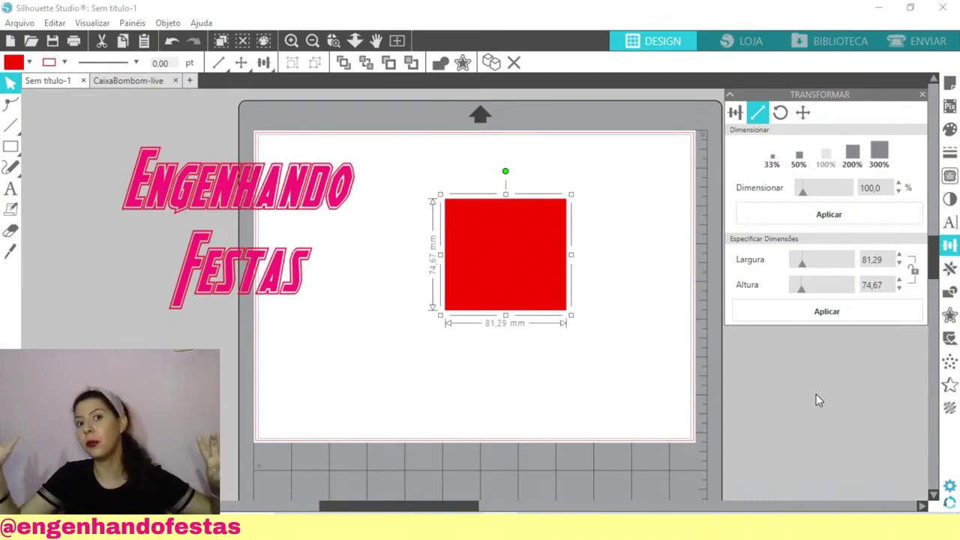
left_click_drag(890, 260, 847, 259)
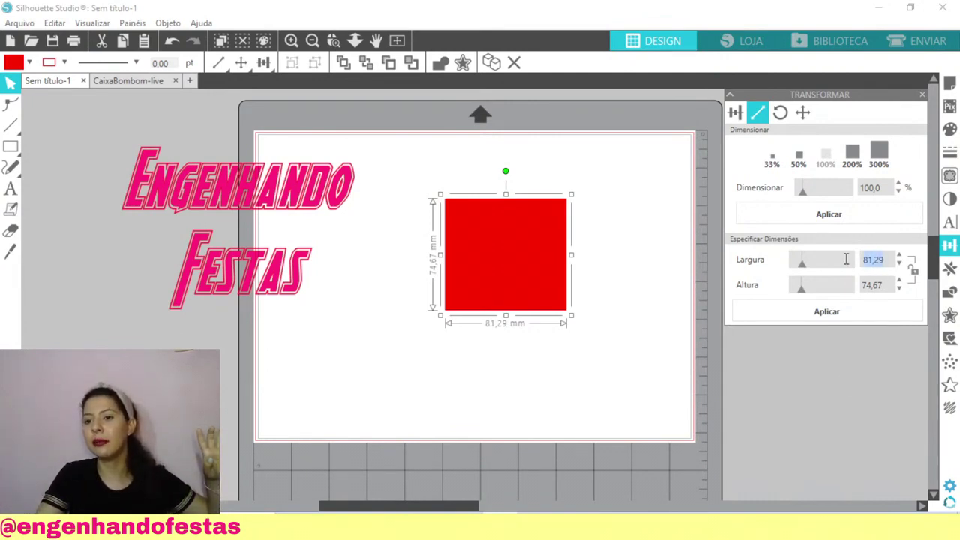
type("80")
key("Return")
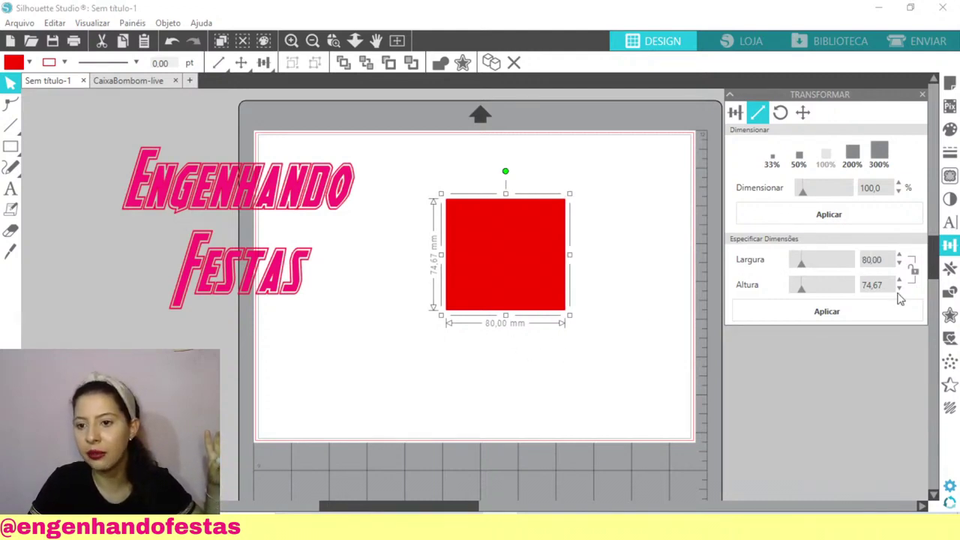
double_click(872, 291)
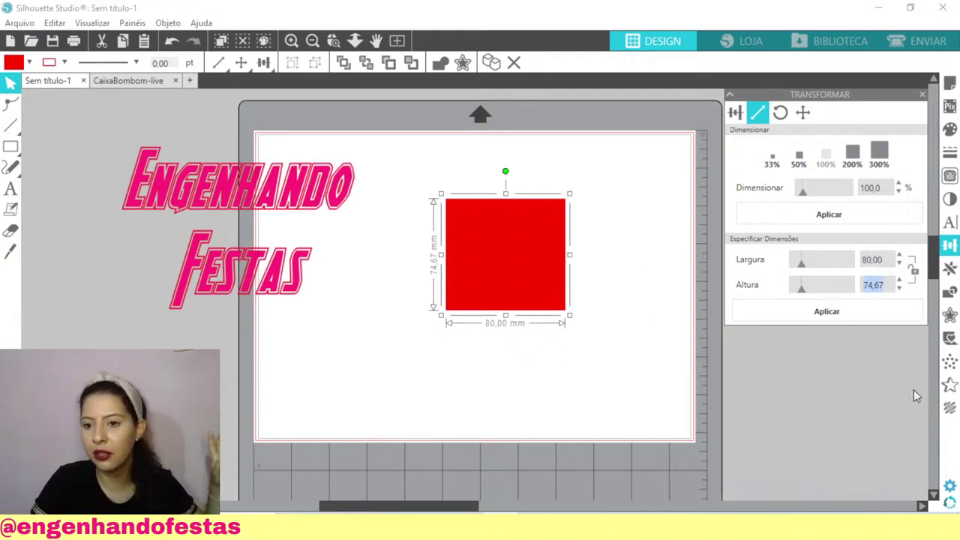
type("50")
key("Return")
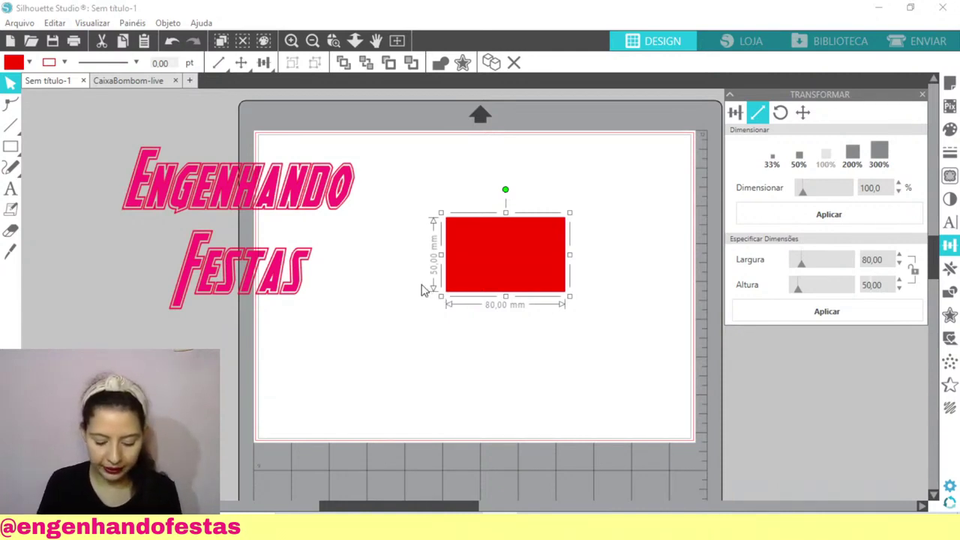
- Move the red rectangle to the page's upper-right area and bring the two-line text fully onto the page beside it
left_click_drag(484, 269, 602, 212)
left_click_drag(277, 188, 420, 229)
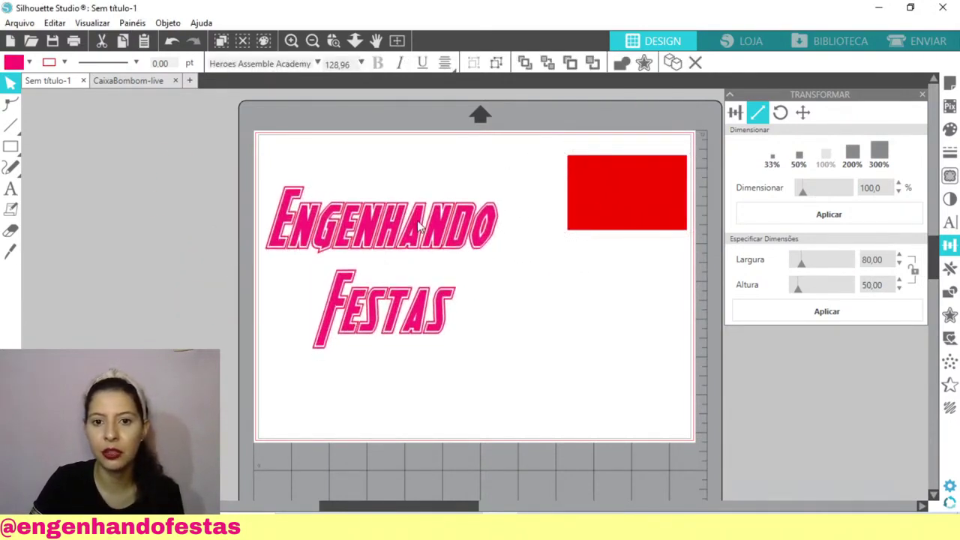
left_click(590, 202)
left_click_drag(590, 202, 573, 228)
left_click(579, 319)
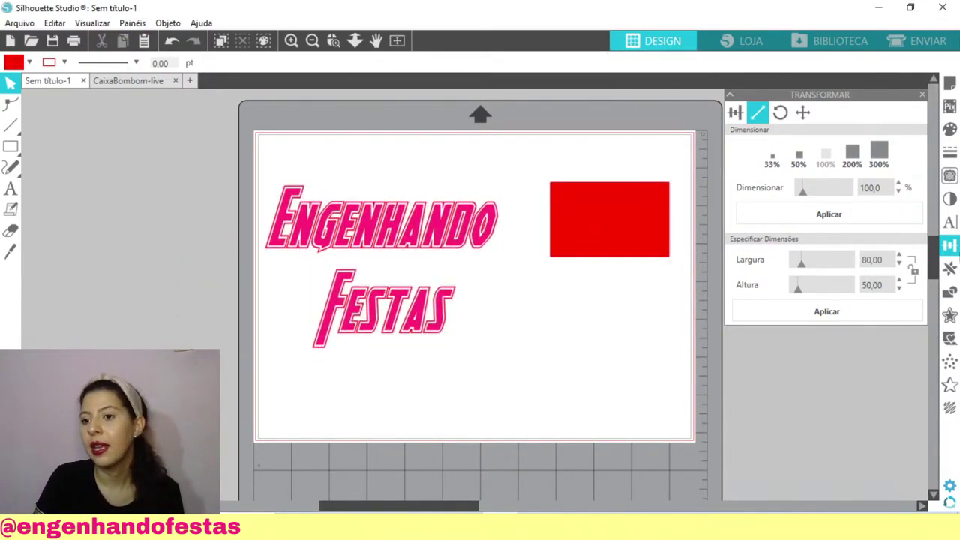
- Mirror a copy of the red rectangle below the original and move the copy away from it
left_click(950, 269)
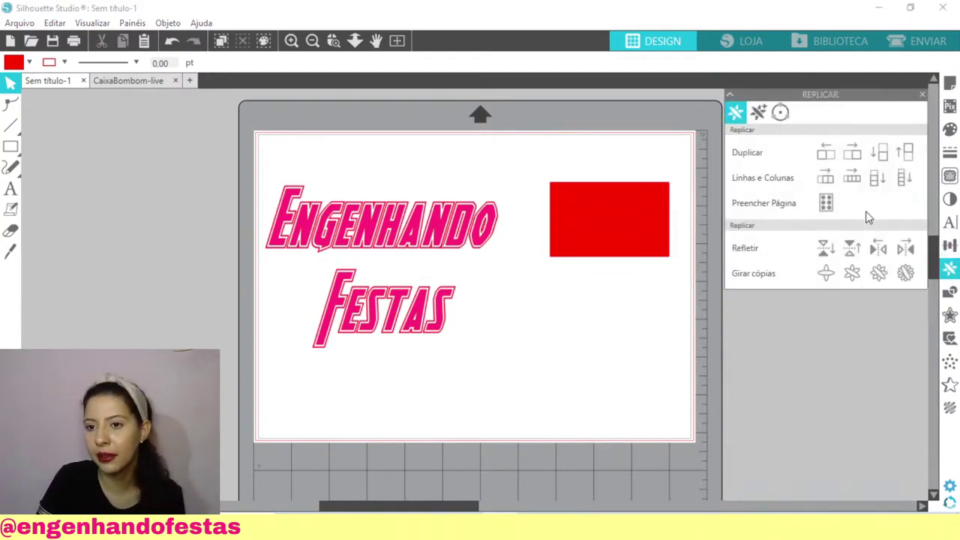
left_click(613, 230)
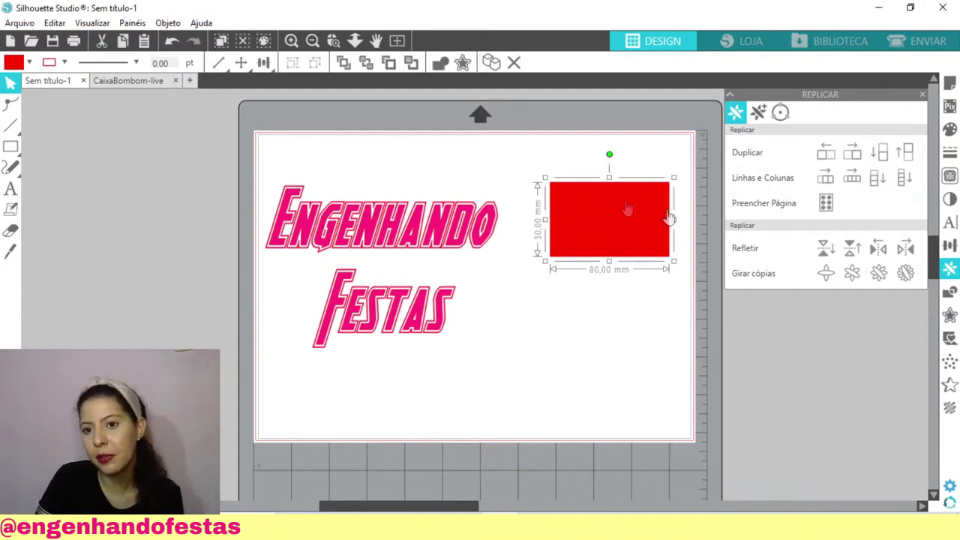
left_click(832, 254)
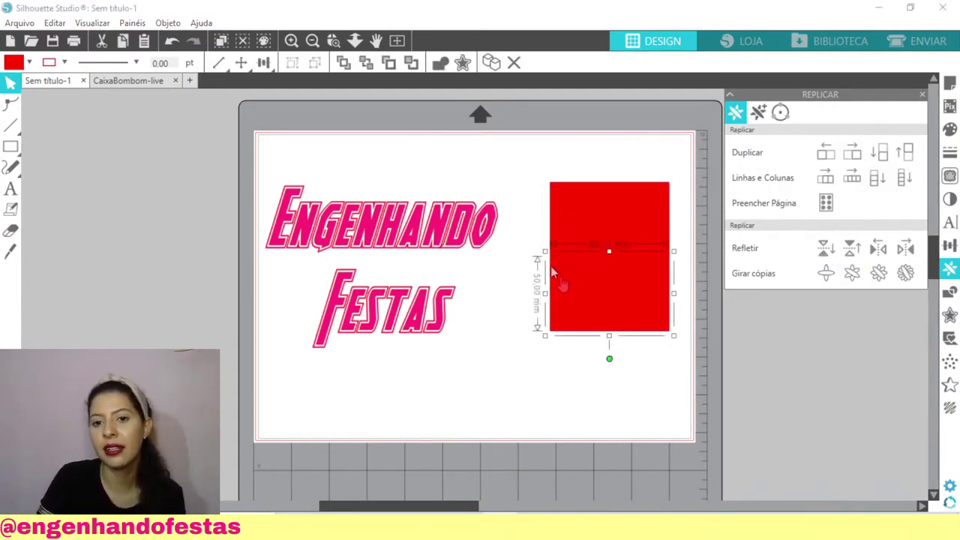
left_click_drag(614, 292, 645, 336)
- Shift the text up and the original rectangle toward the page's right edge, and delete the mirrored rectangle copy
left_click_drag(388, 239, 388, 182)
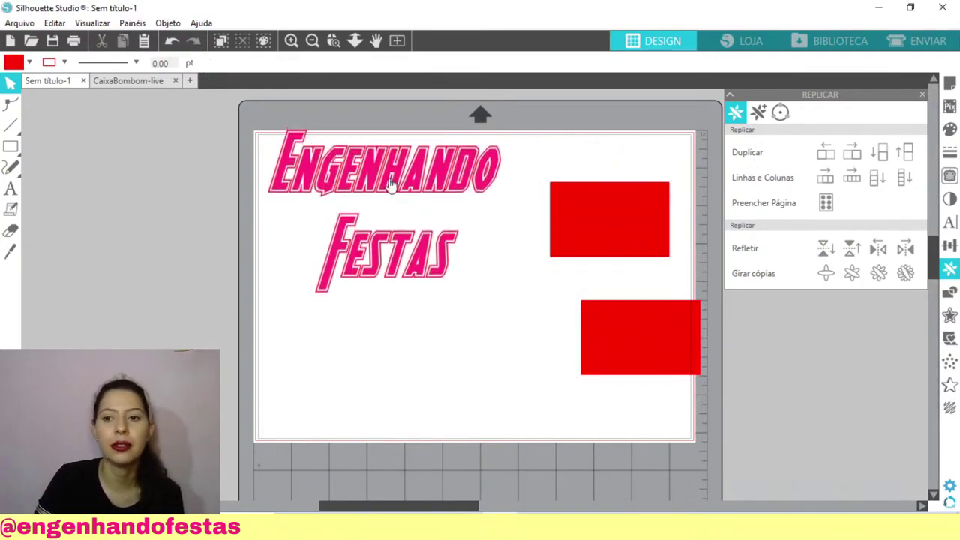
left_click_drag(657, 229, 687, 240)
left_click(665, 337)
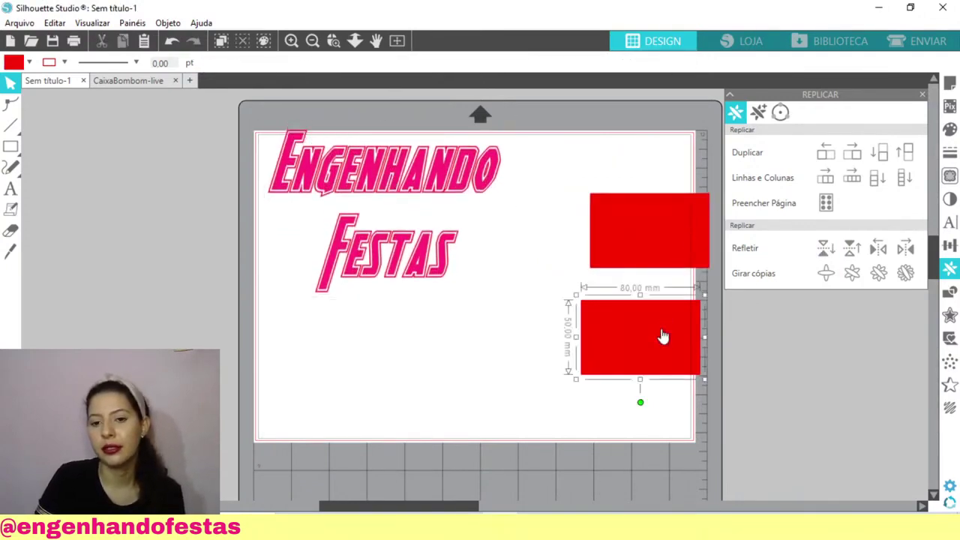
key("Delete")
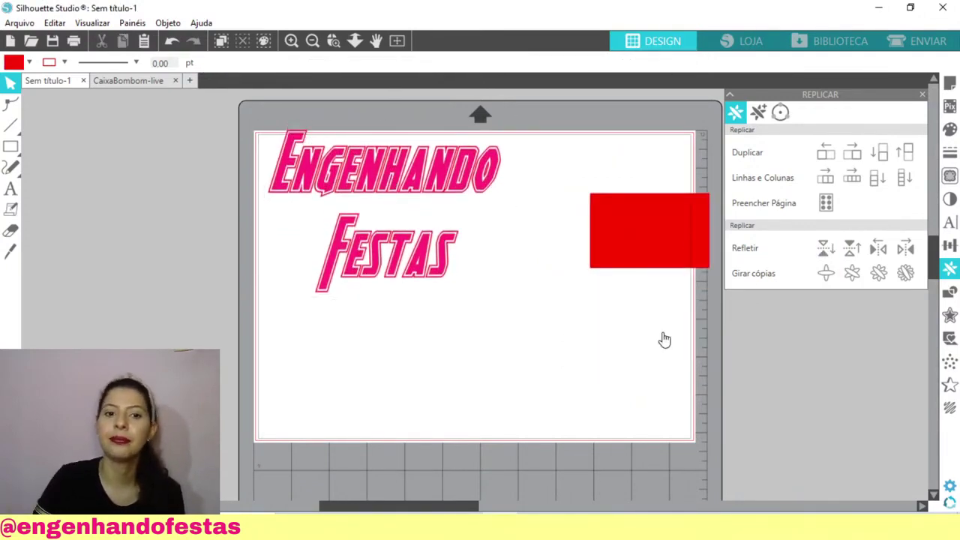
- Mirror a copy of the two-line text below it and move the copy and the original apart
left_click(442, 188)
left_click_drag(443, 188, 444, 195)
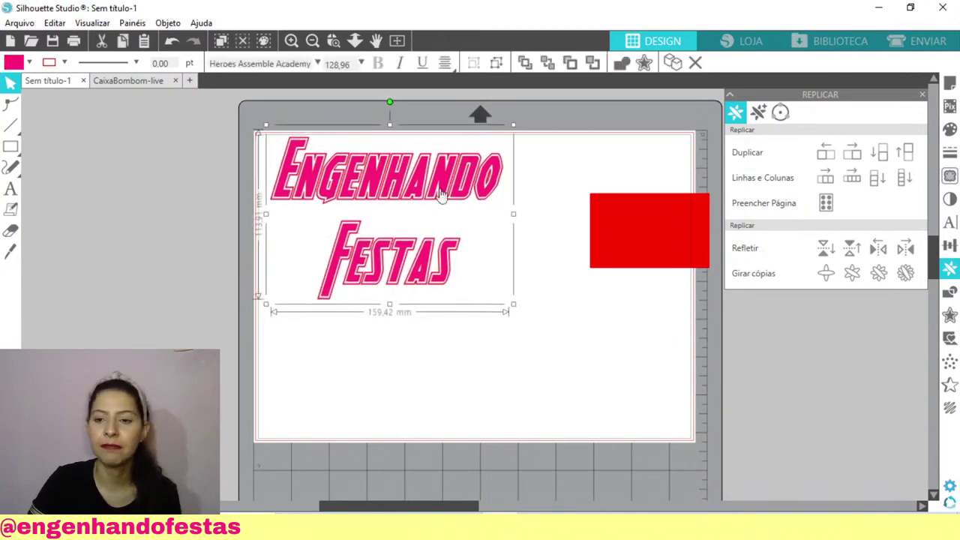
left_click(823, 250)
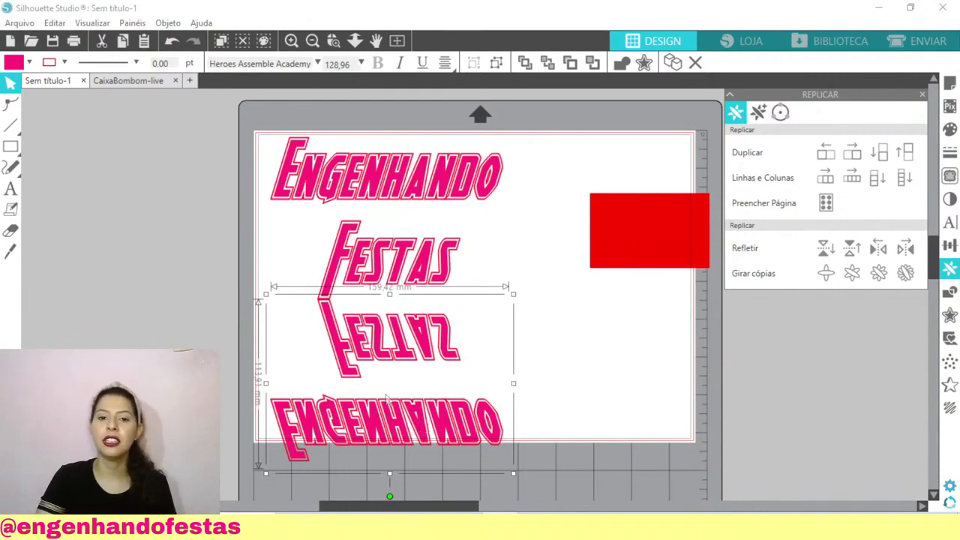
left_click_drag(384, 342, 402, 380)
left_click_drag(368, 193, 201, 216)
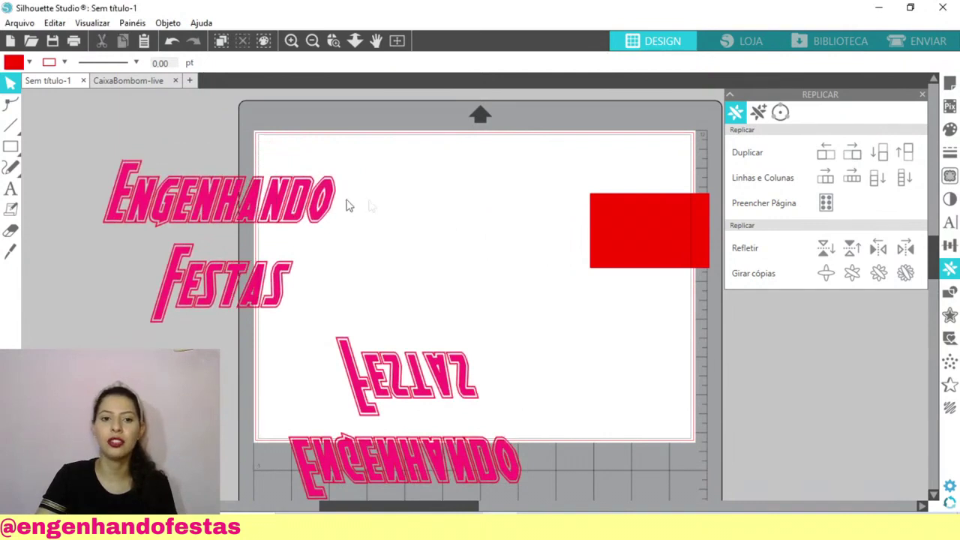
- Mirror a copy of the original two-line text to its right
left_click(290, 207)
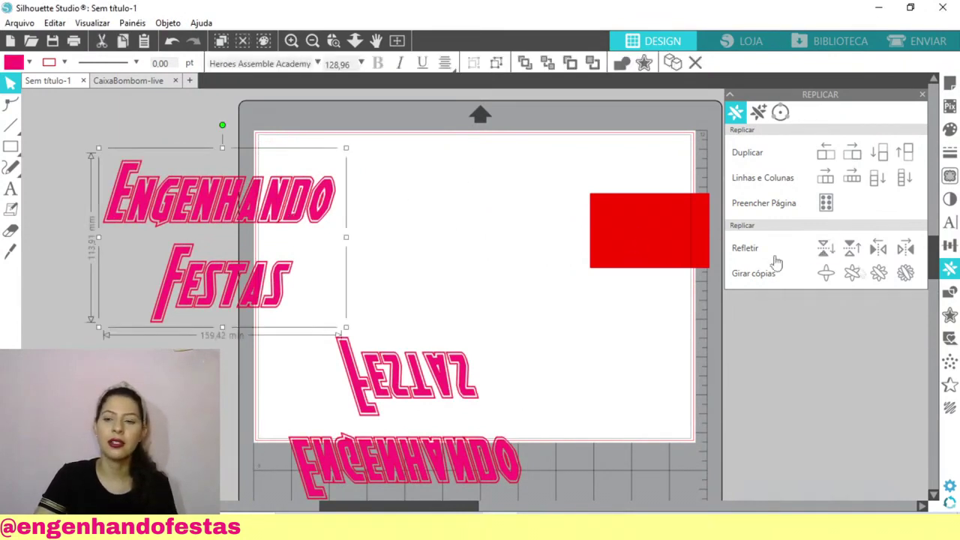
left_click(907, 249)
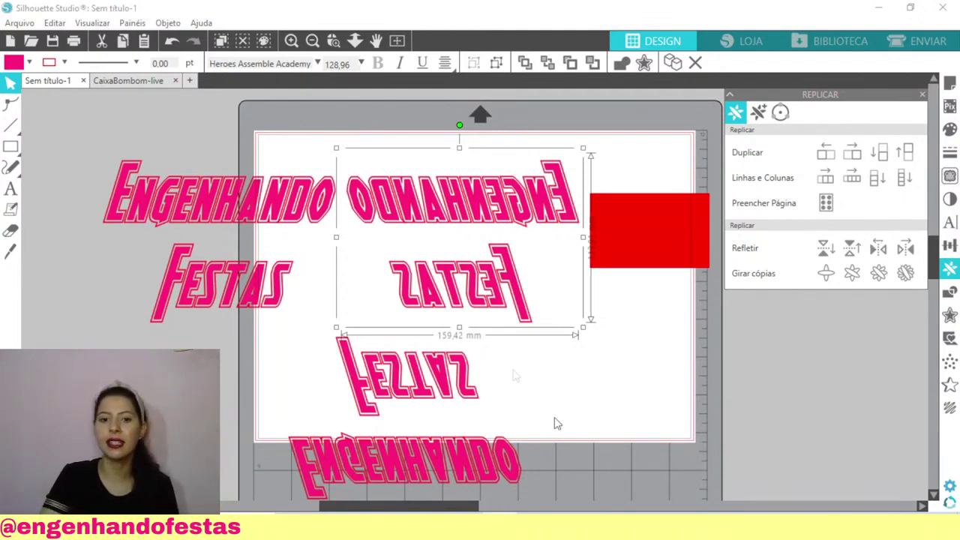
left_click(577, 405)
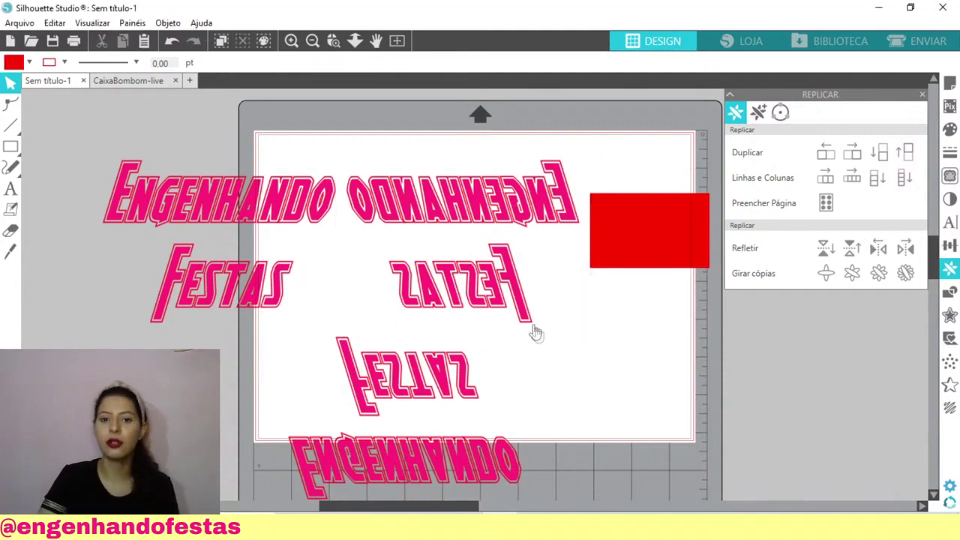
- Delete both mirrored text copies and move the original text and the red rectangle back within the page
left_click_drag(549, 405, 441, 284)
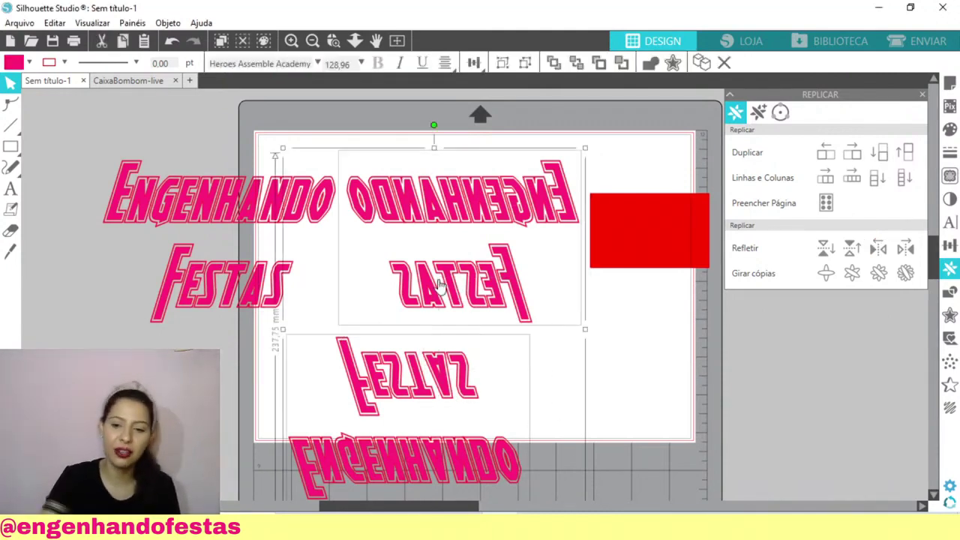
key("Delete")
left_click_drag(279, 201, 485, 189)
left_click_drag(606, 230, 569, 247)
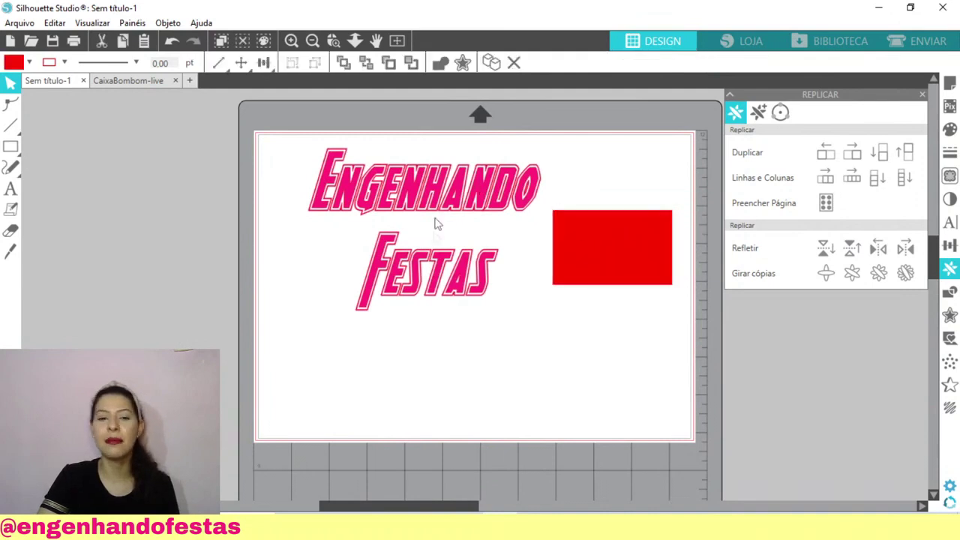
left_click(494, 275)
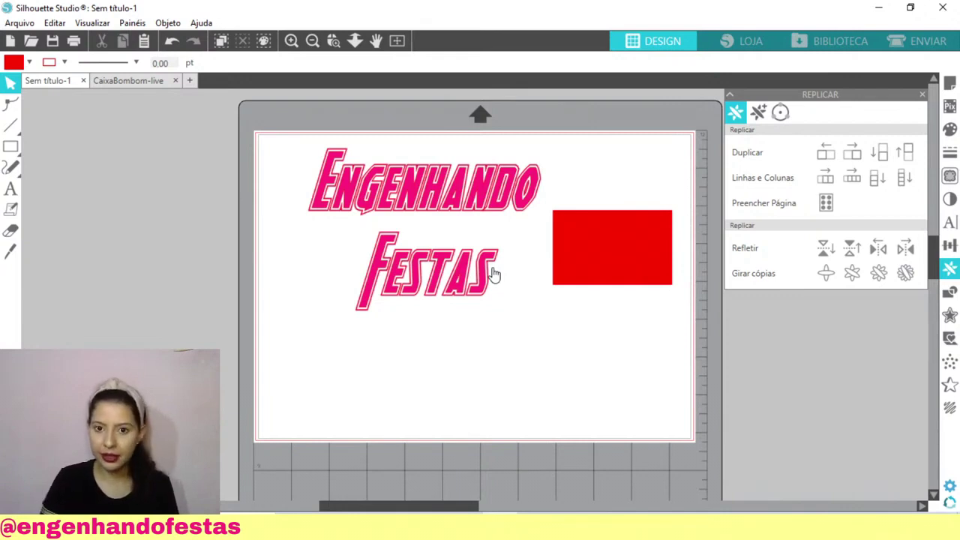
- Show the Modify and Offset options, and move the text and the red rectangle slightly toward the page's lower left
left_click(947, 294)
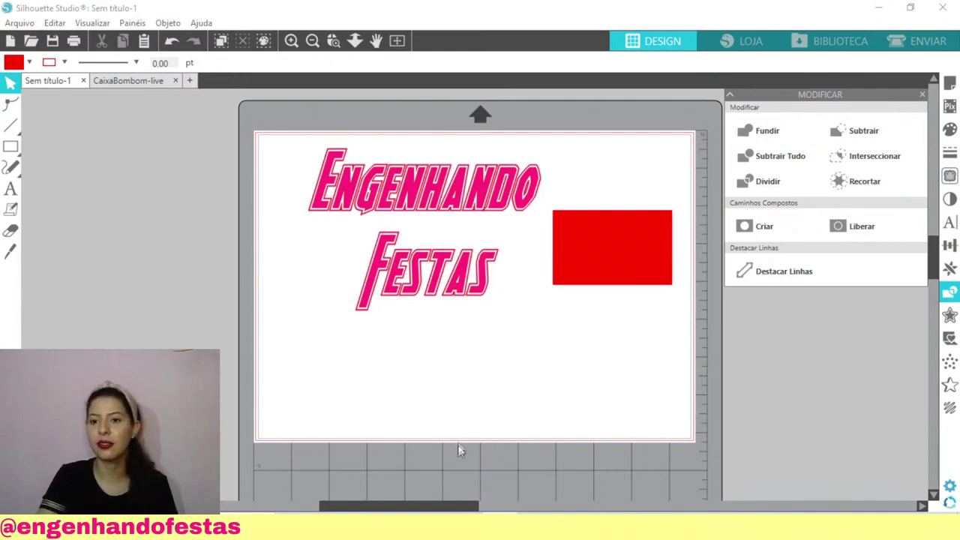
left_click(950, 316)
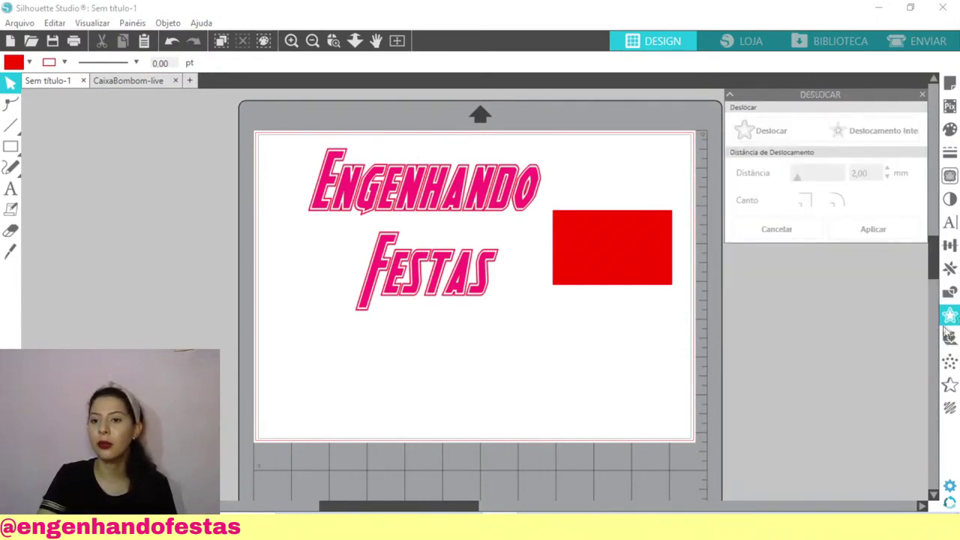
left_click_drag(450, 201, 415, 223)
left_click_drag(622, 255, 602, 260)
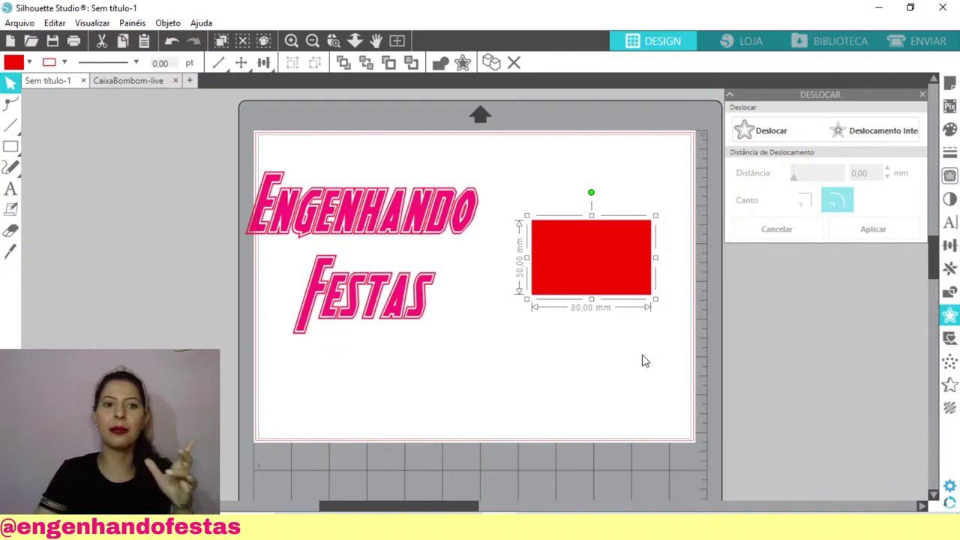
- In the CaixaBombom-live document, move the reclining Mickey image down, clear of its red cut outline
left_click(126, 82)
mouse_move(145, 249)
left_mouse_down()
mouse_move(149, 314)
mouse_move(144, 254)
left_mouse_up()
left_click(143, 246)
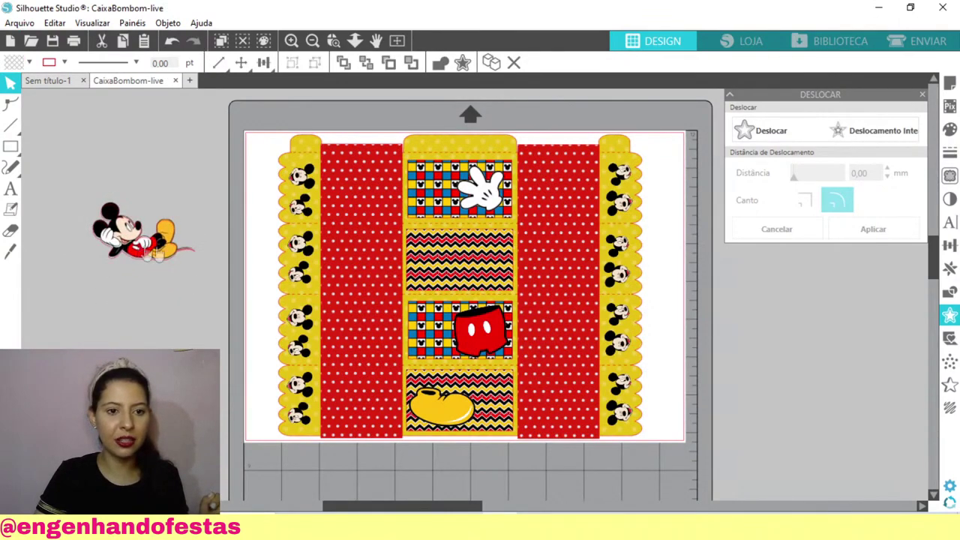
left_click(180, 263)
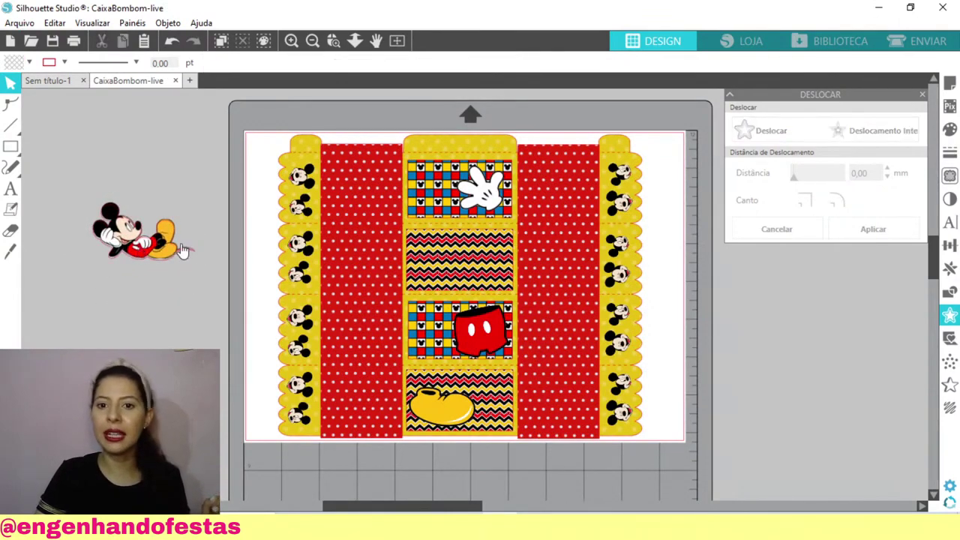
left_click_drag(171, 253, 187, 282)
left_click(183, 284)
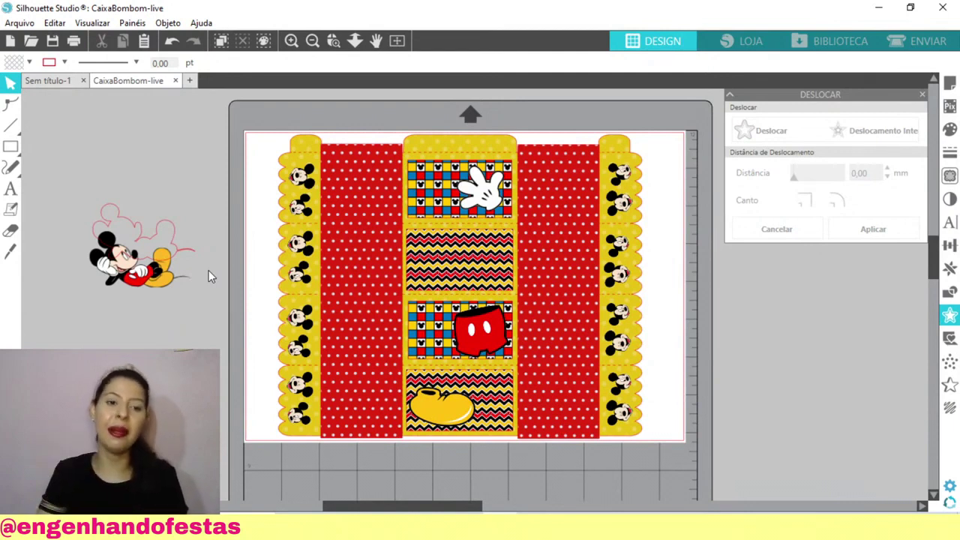
left_click_drag(114, 256, 111, 300)
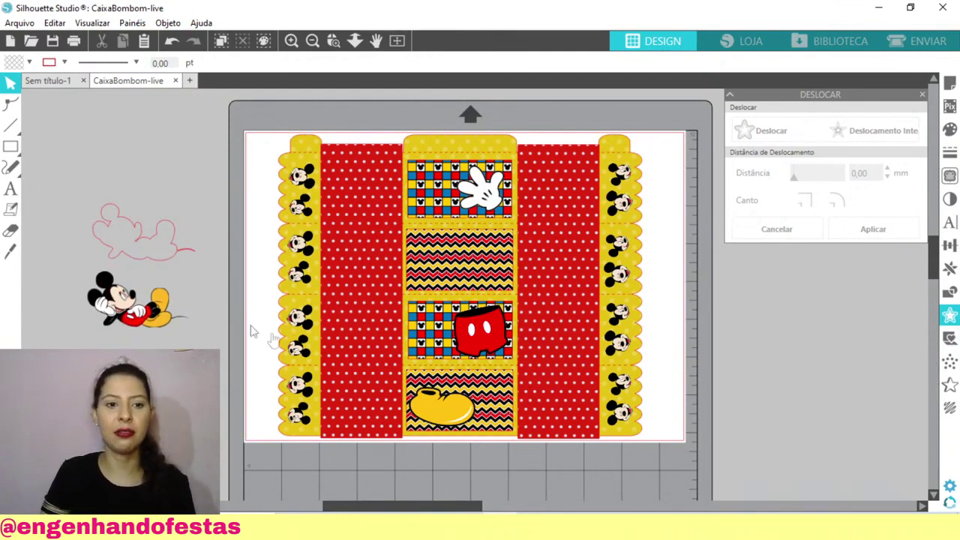
left_click_drag(136, 275, 139, 206)
left_click_drag(140, 244, 126, 343)
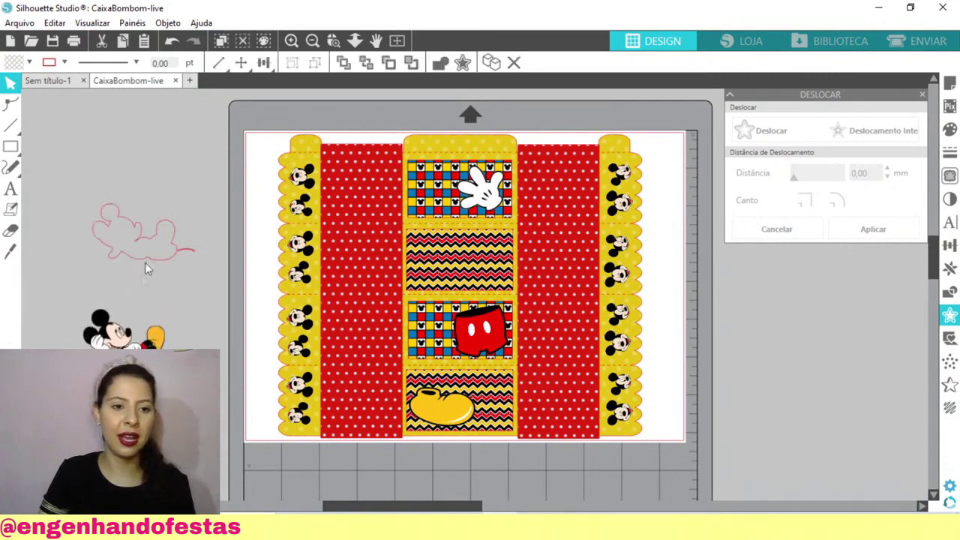
- Offset the Mickey cut outline outward by 2 mm with rounded corners
left_click(146, 262)
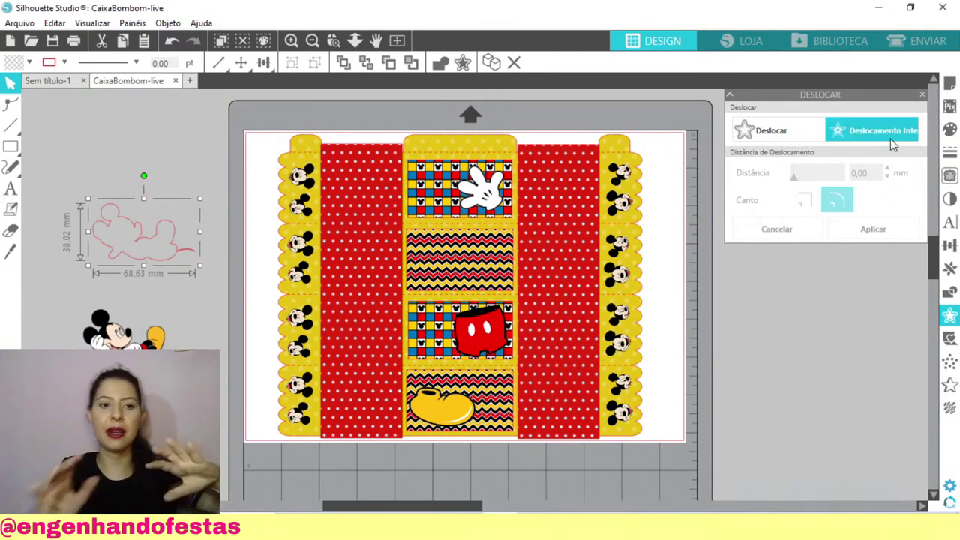
left_click(768, 133)
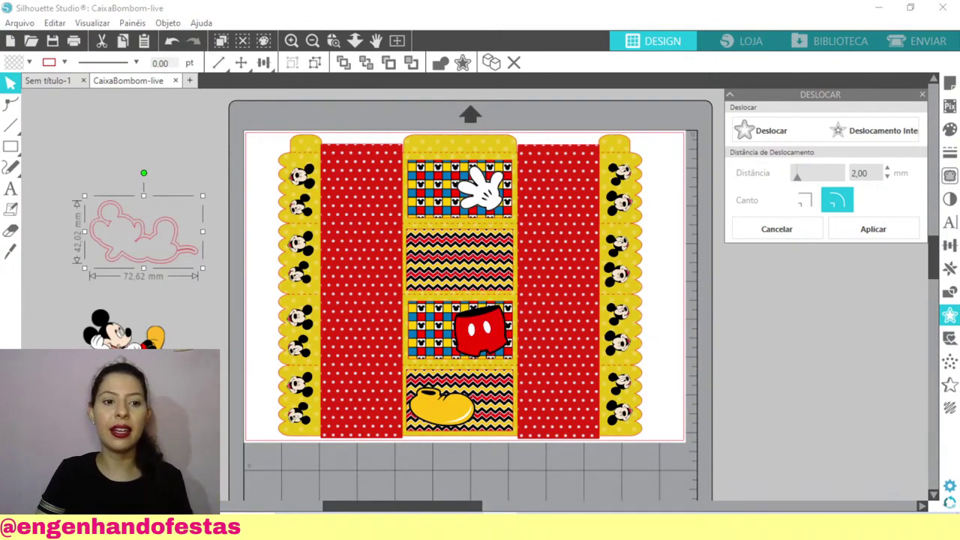
left_click(150, 275)
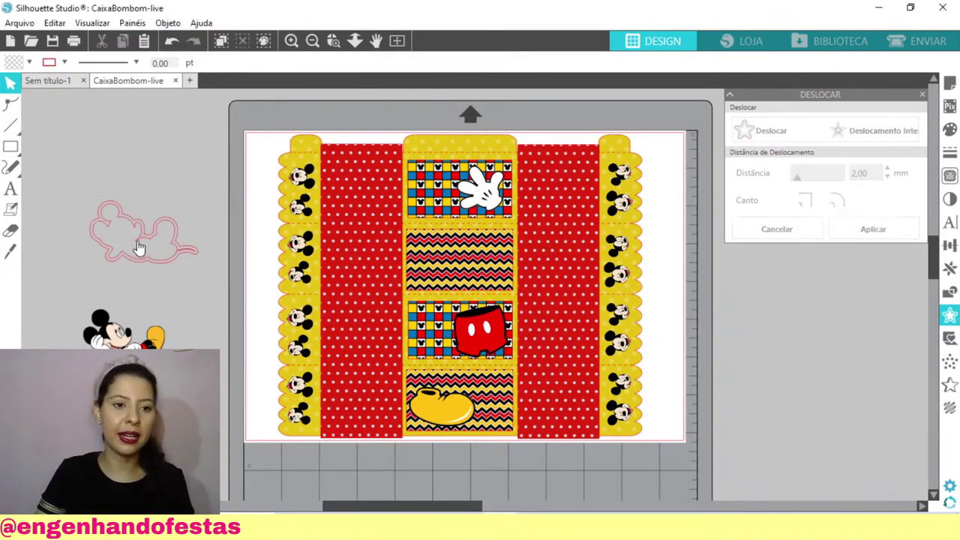
- Move the reclining Mickey image back inside its cut outline and place the separate offset outline below it
left_click_drag(116, 347, 120, 248)
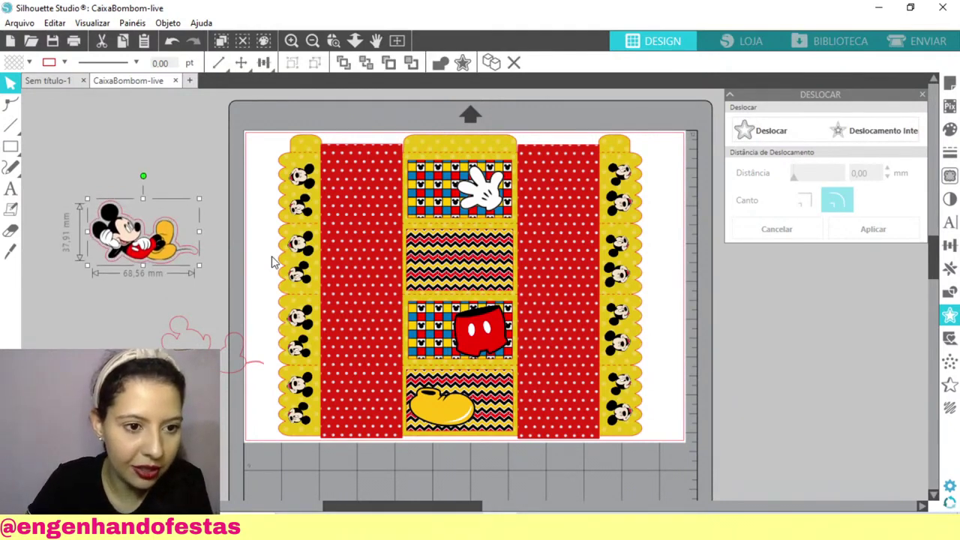
scroll(272, 256, "up", 1)
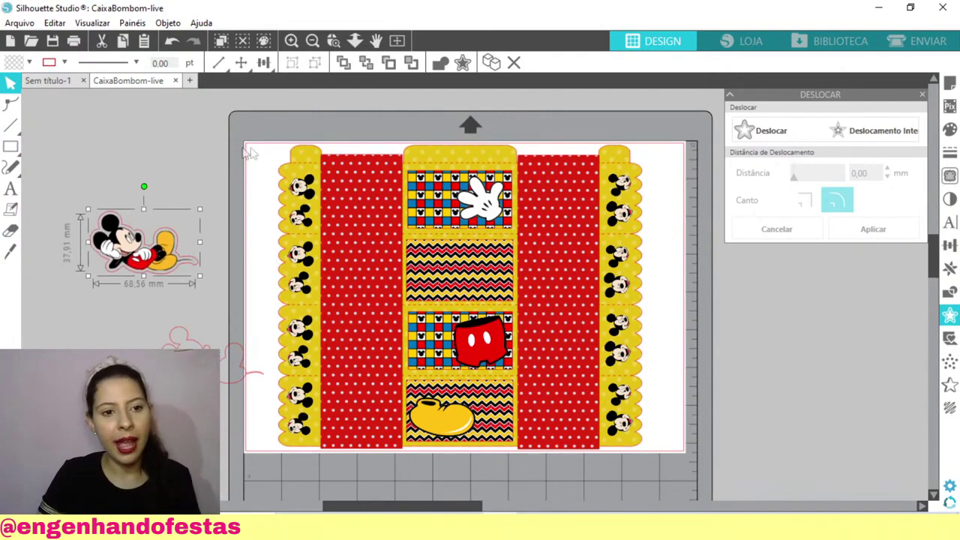
left_click(189, 290)
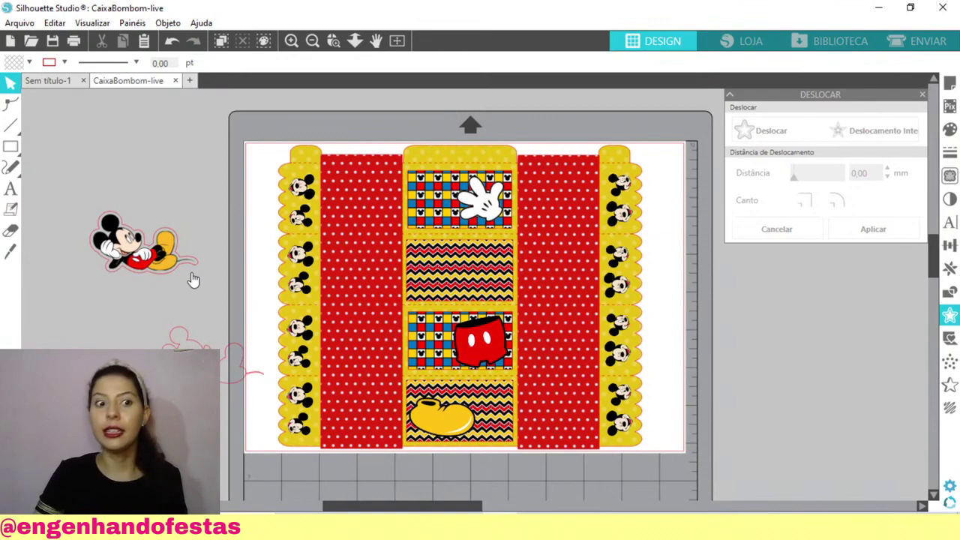
left_click_drag(202, 343, 126, 322)
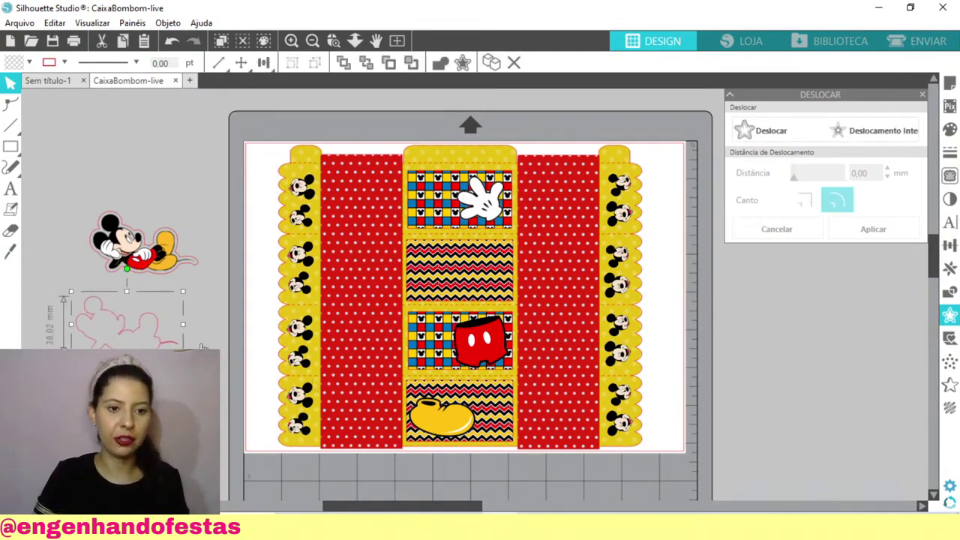
- Create a 2 mm internal offset with square corners from the outline below Mickey and move it down, clear of its source
left_click(885, 128)
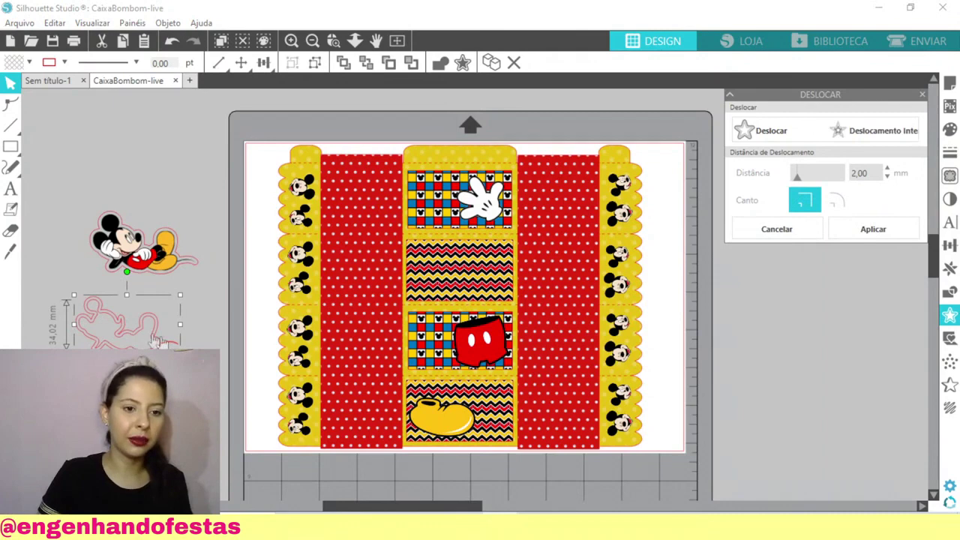
left_click_drag(132, 340, 132, 409)
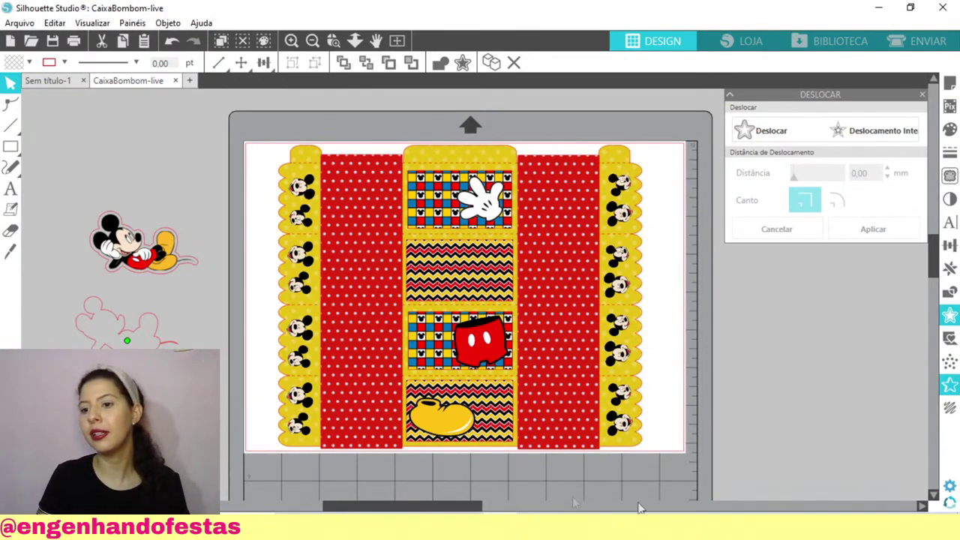
left_click(193, 315)
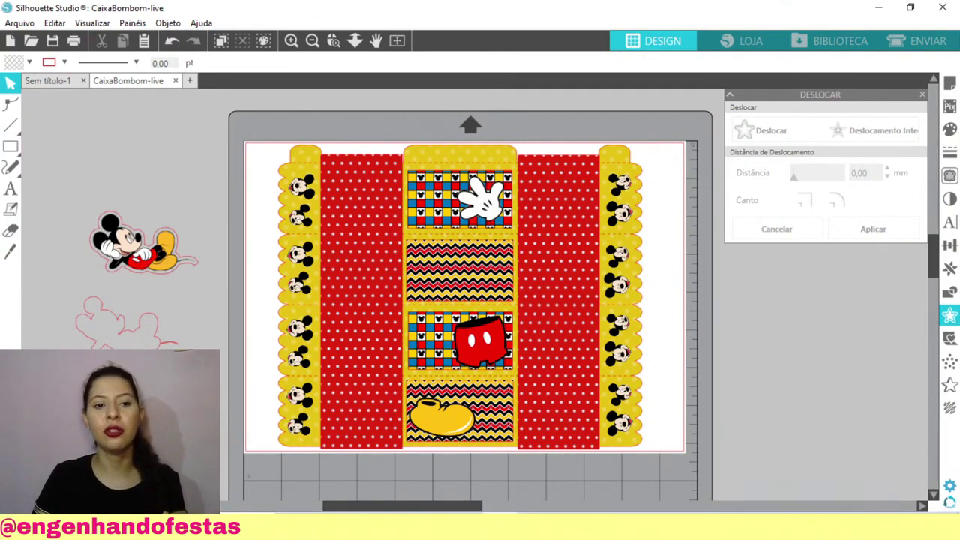
left_click(118, 326)
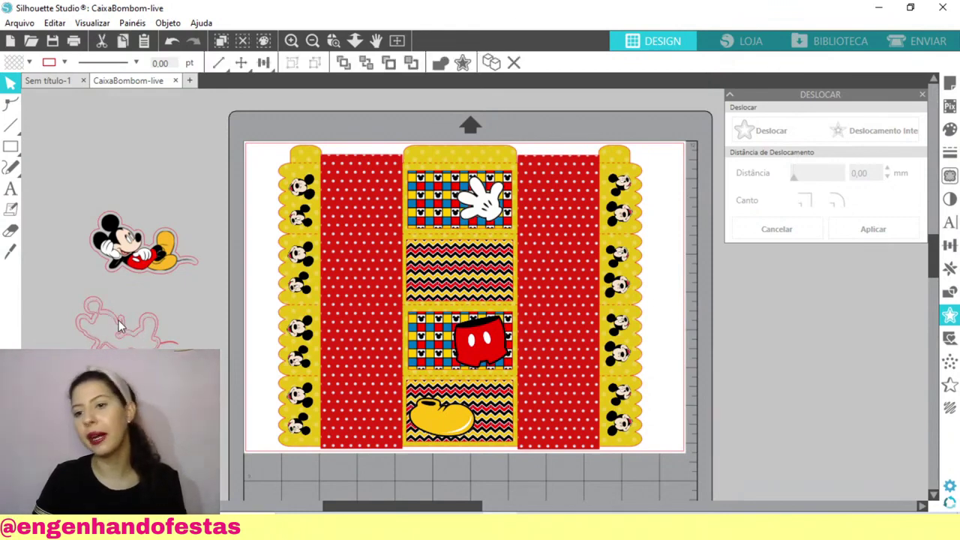
left_click(781, 424)
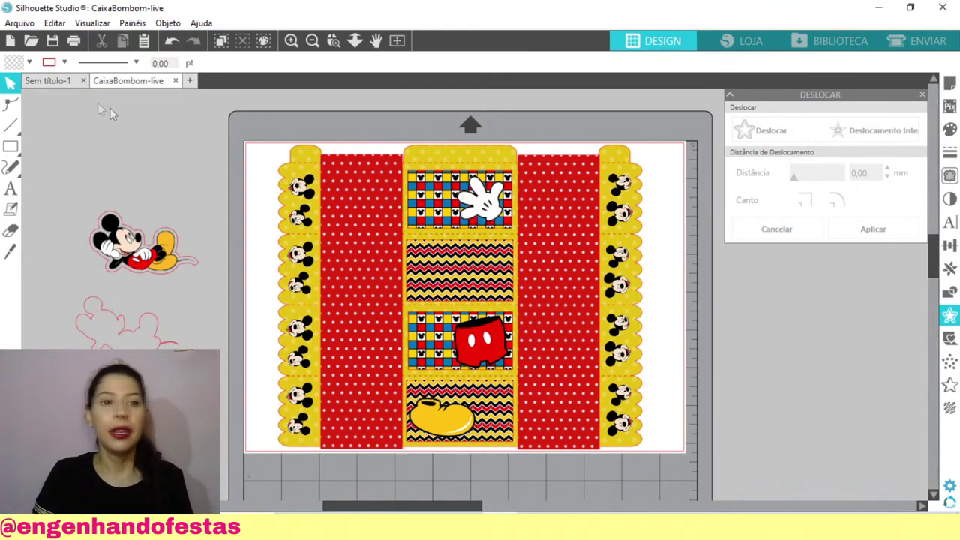
- In the Sem título-1 document, reposition the Engenhando Festas text near the page's upper left and delete the red rectangle
left_click(58, 83)
left_click_drag(304, 219, 352, 194)
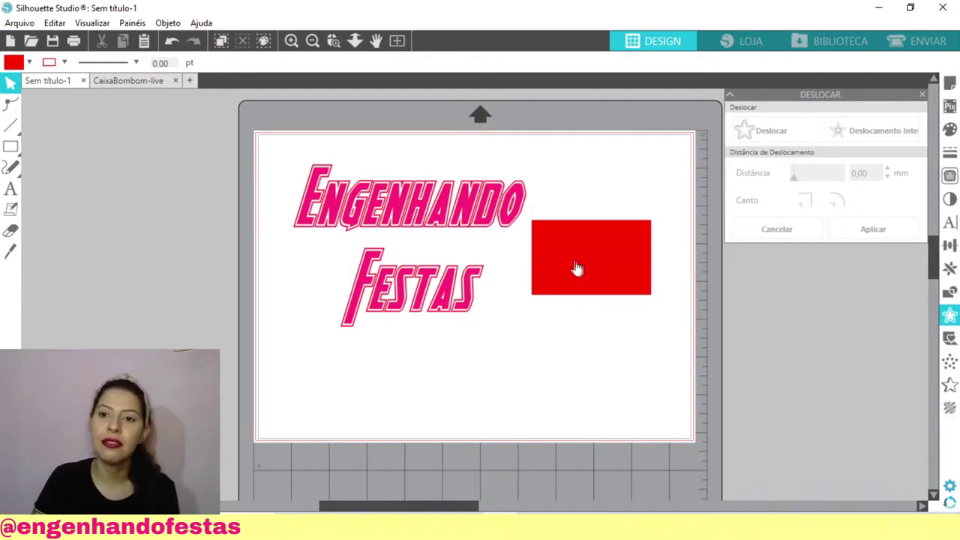
left_click_drag(434, 226, 445, 210)
left_click_drag(571, 258, 575, 250)
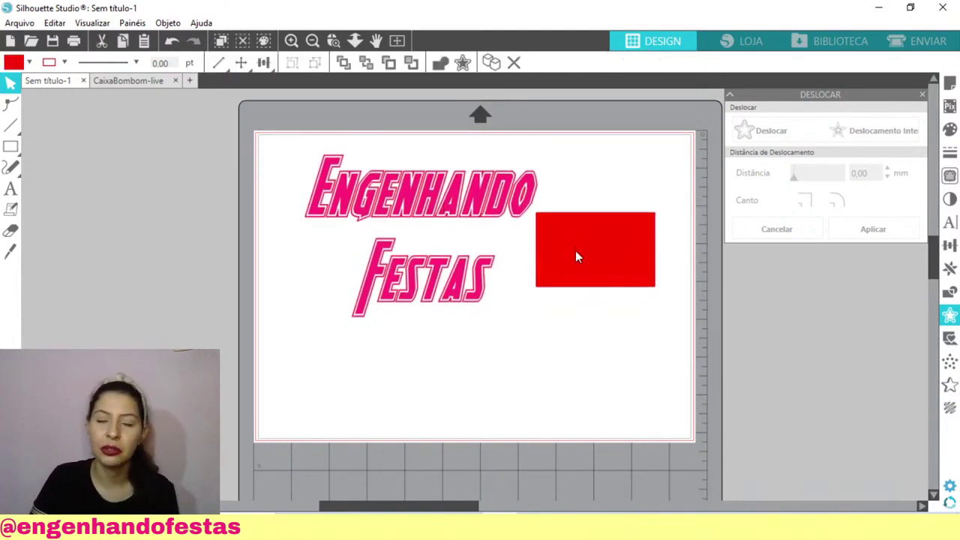
left_click(604, 337)
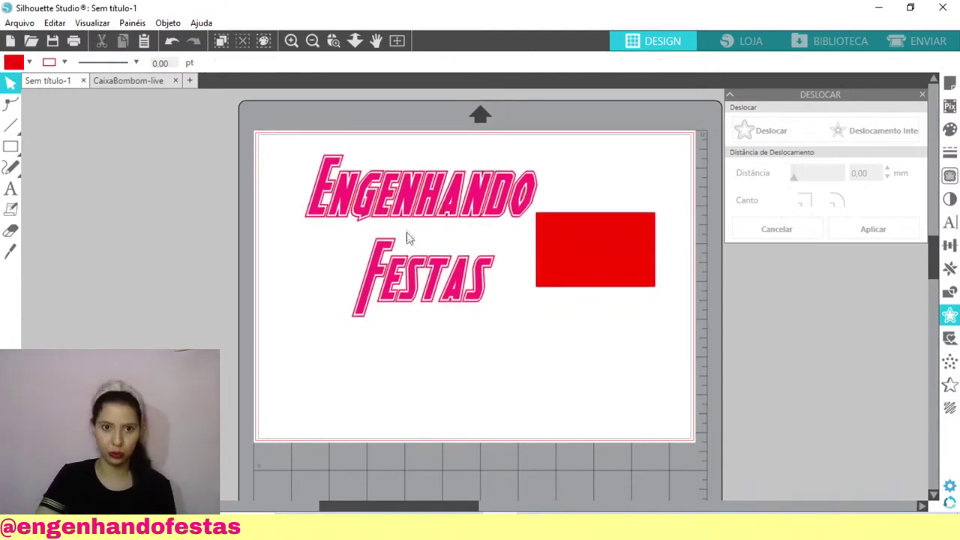
left_click_drag(427, 192, 428, 206)
left_click(604, 240)
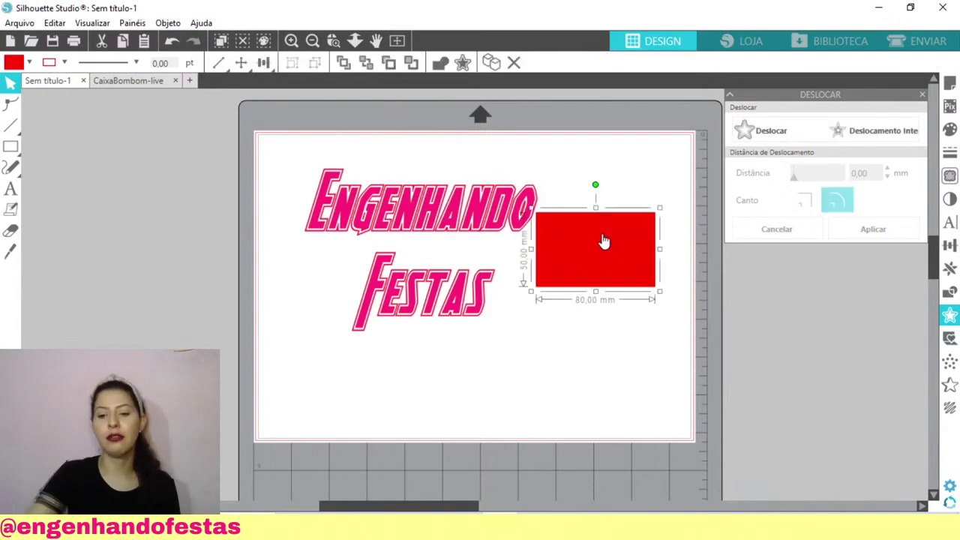
key("Delete")
- Enlarge the Engenhando Festas text to about 236 by 169 mm and position it to fill the page
left_click(419, 221)
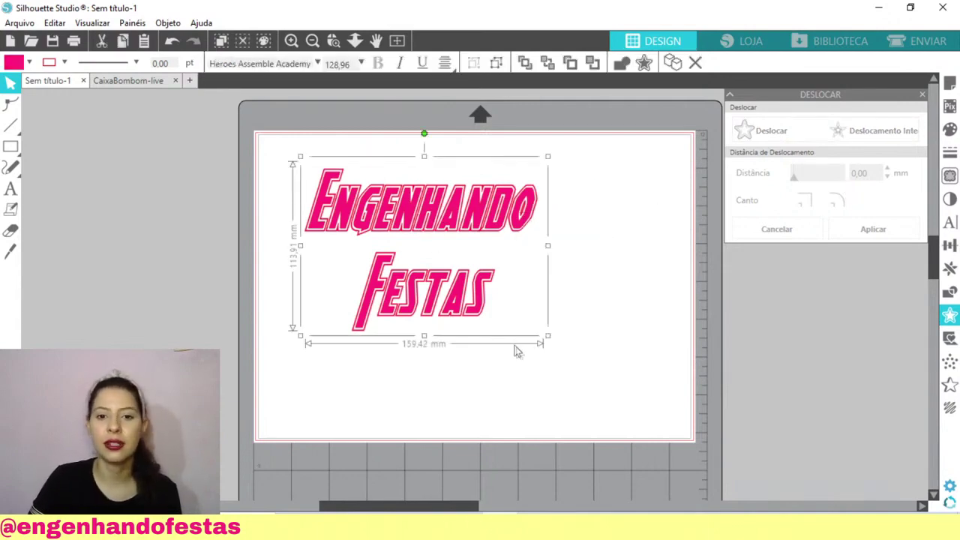
left_click_drag(547, 334, 663, 417)
left_click_drag(560, 227, 552, 219)
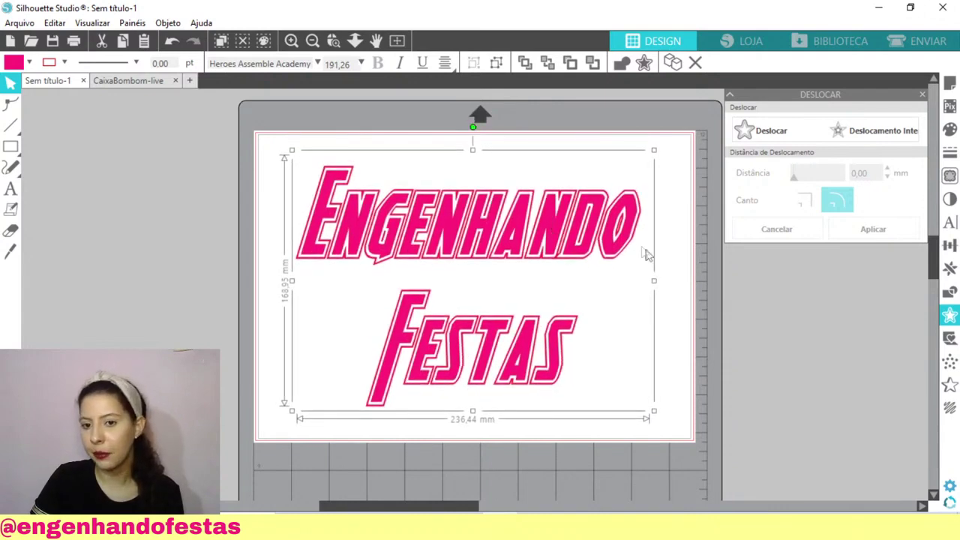
left_click(680, 293)
left_click(595, 222)
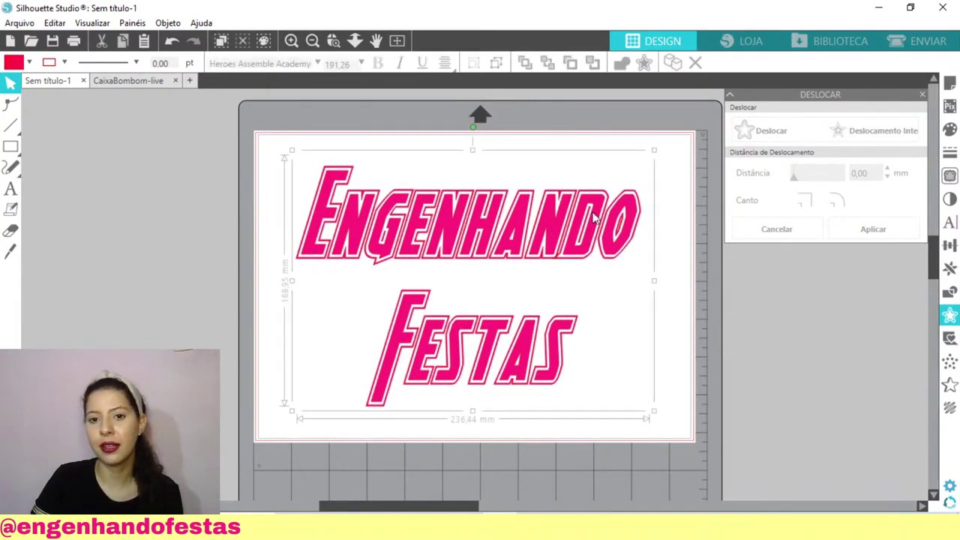
left_click(674, 333)
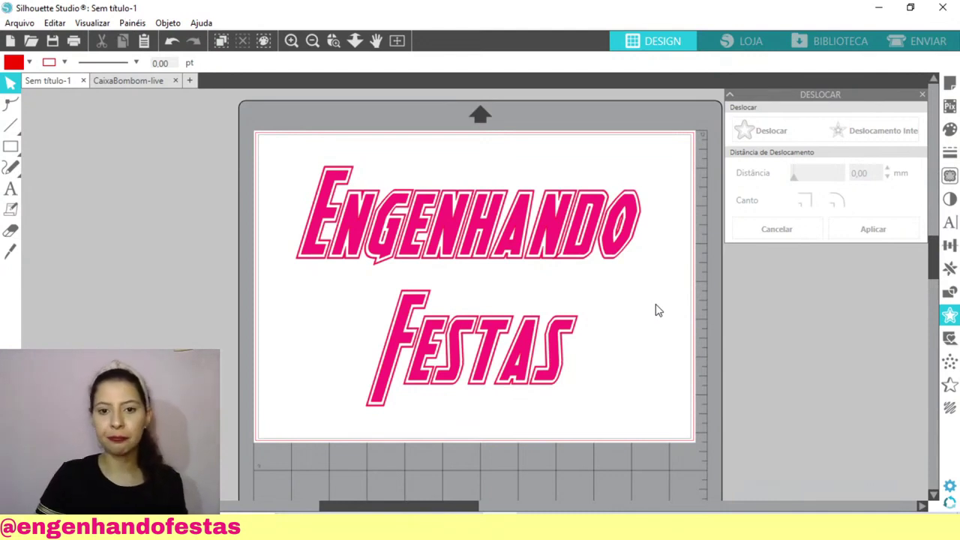
left_click(473, 249)
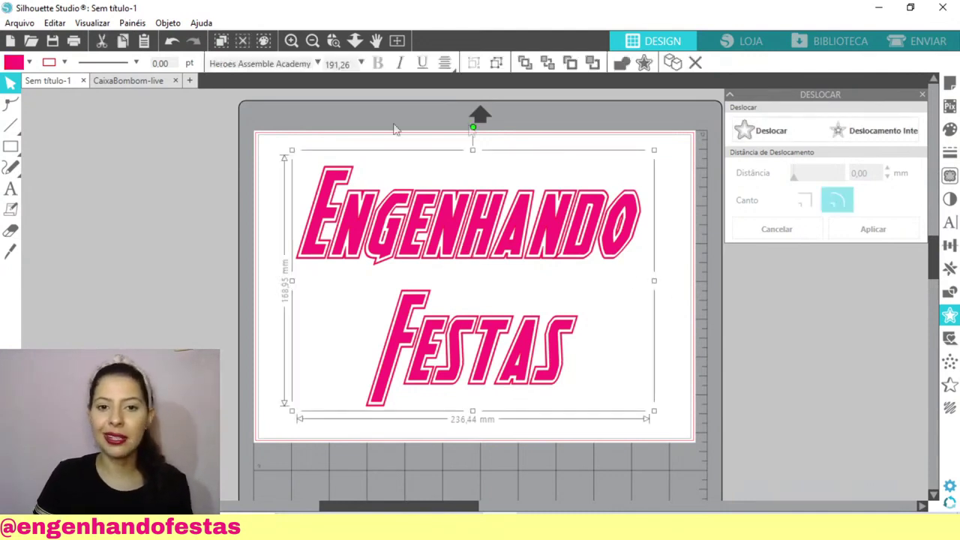
left_click(663, 301)
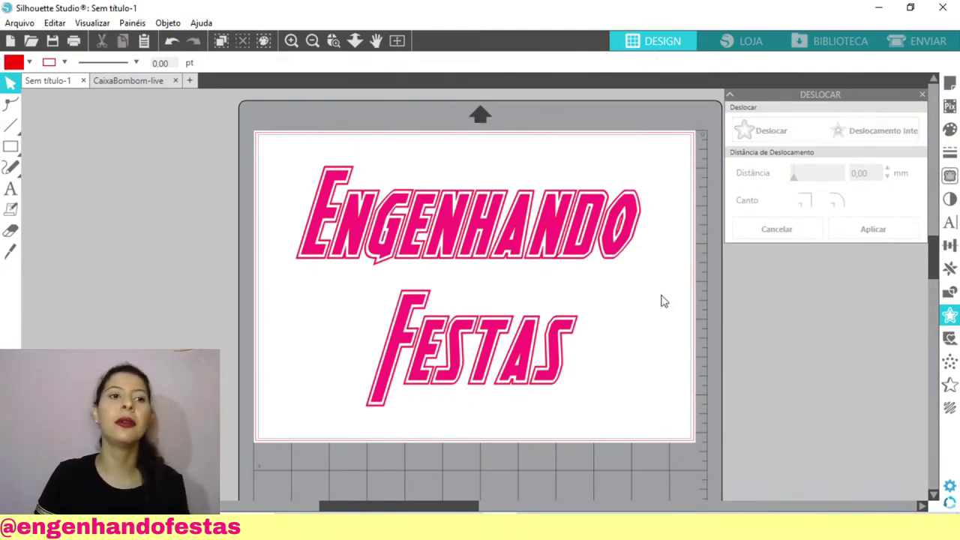
- Examine the file types available for saving to the hard disk, keep Silhouette Studio V3, and cancel the save
left_click(24, 22)
mouse_move(63, 139)
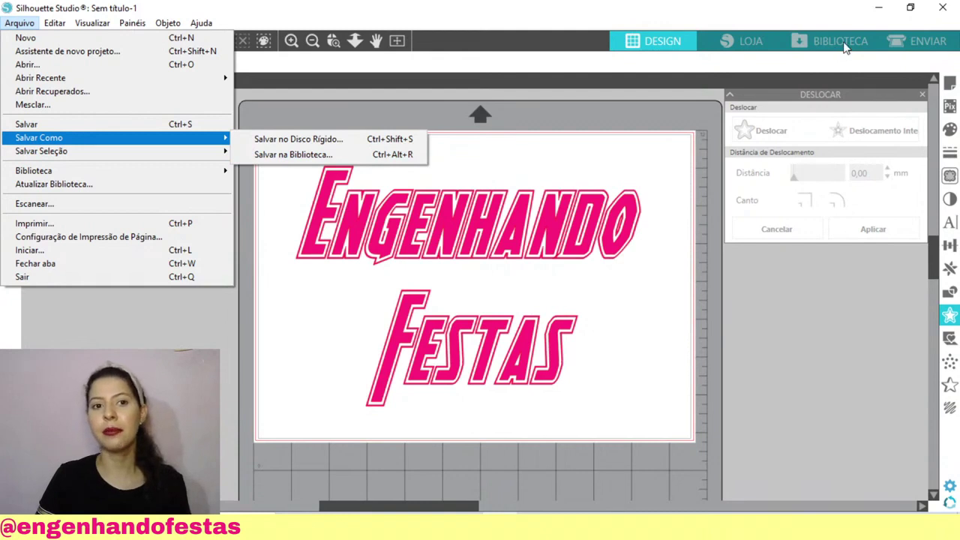
left_click(301, 141)
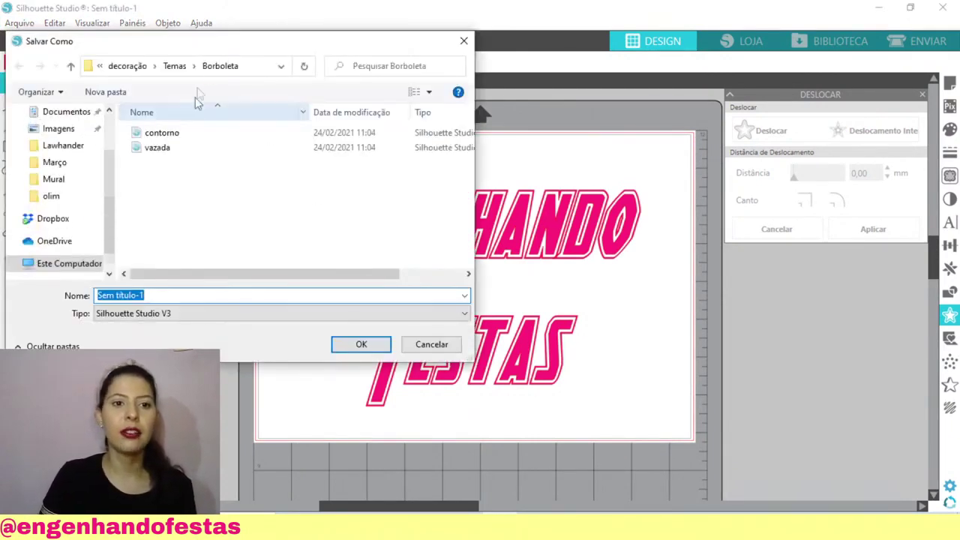
left_click(398, 314)
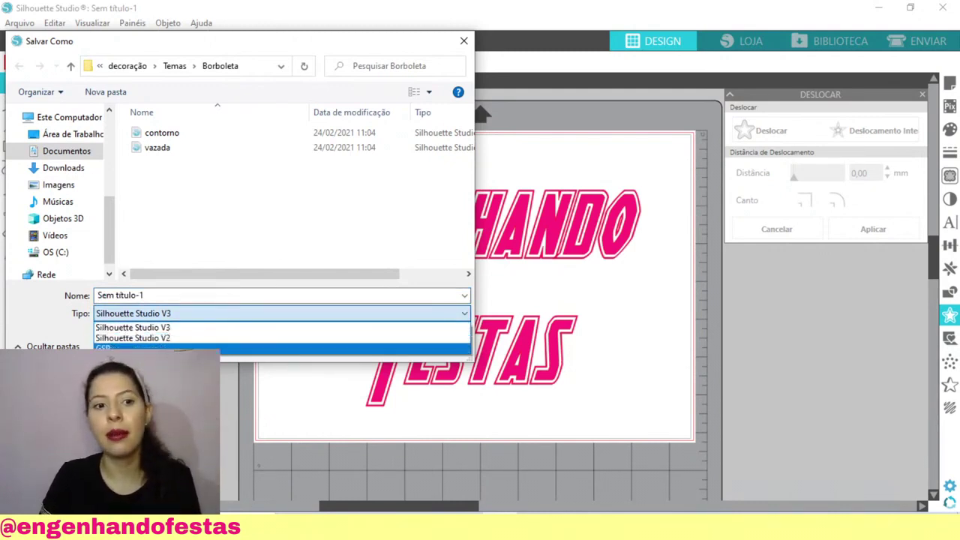
left_click(241, 330)
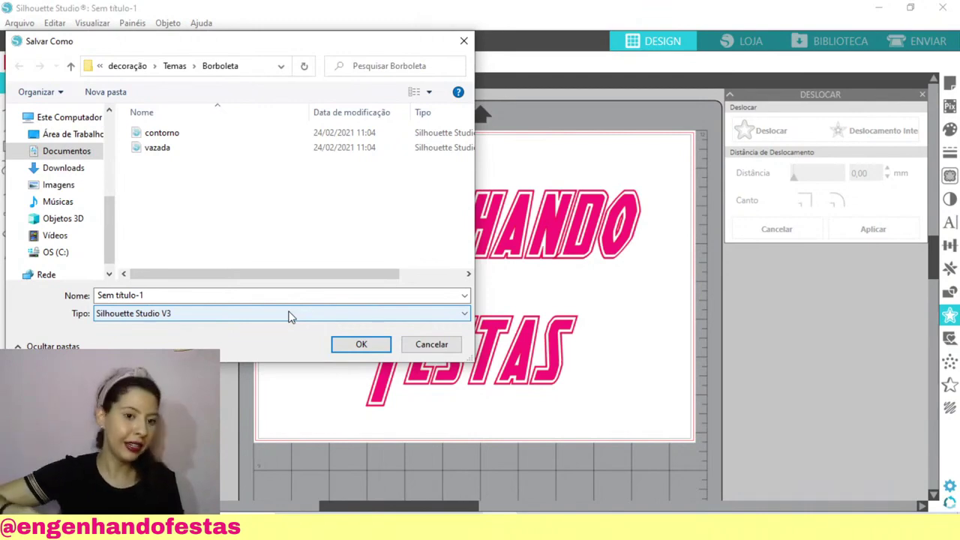
left_click(451, 344)
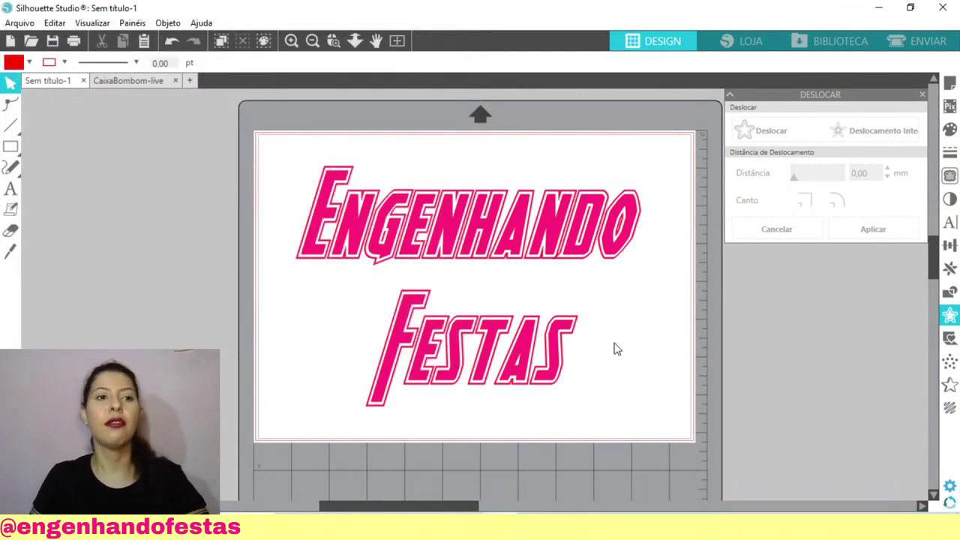
- Print the current page as one copy to the PDFCreator printer
left_click(18, 23)
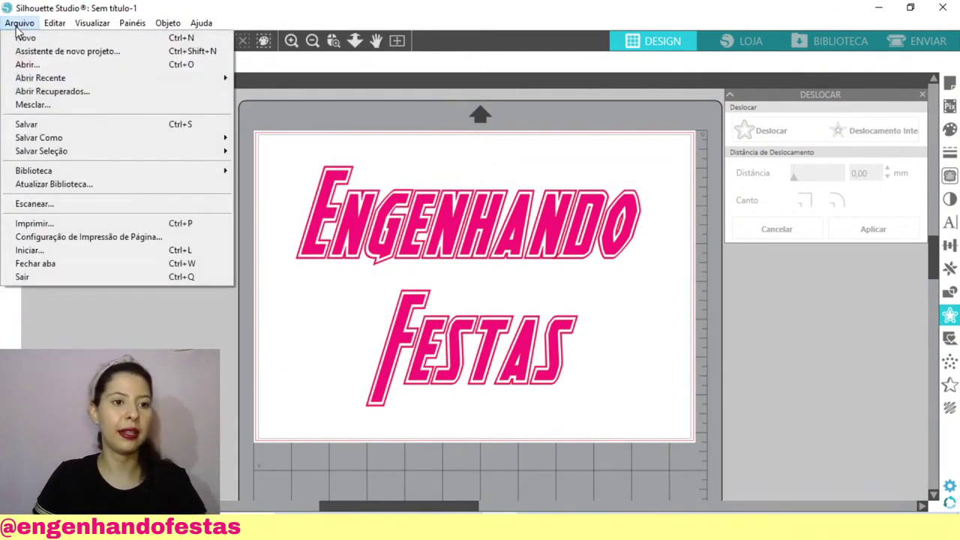
left_click(108, 225)
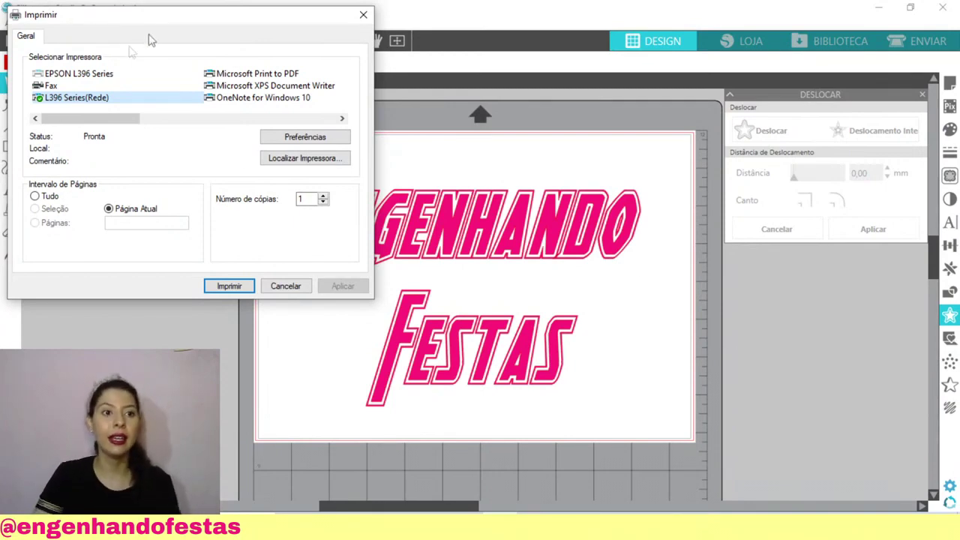
left_click_drag(175, 22, 305, 81)
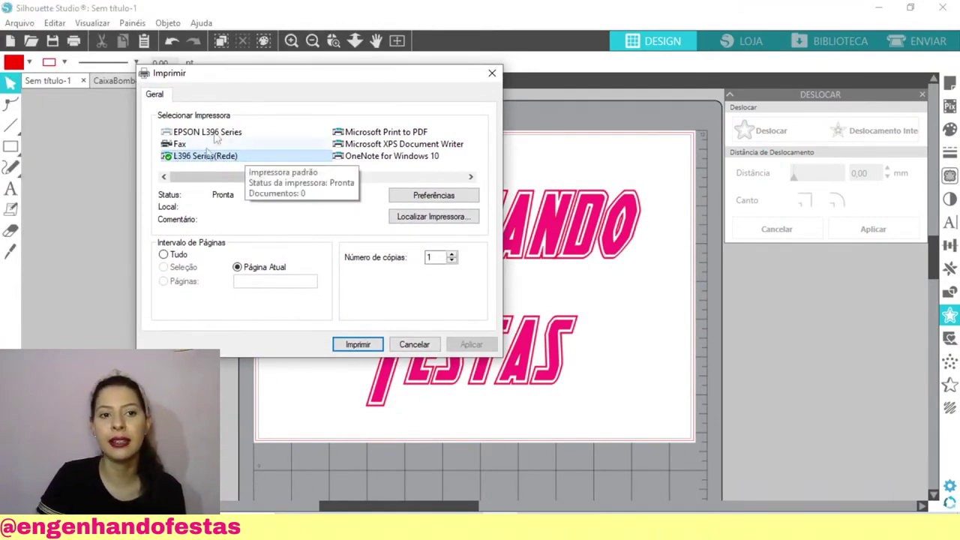
left_click_drag(262, 73, 364, 64)
left_click(573, 168)
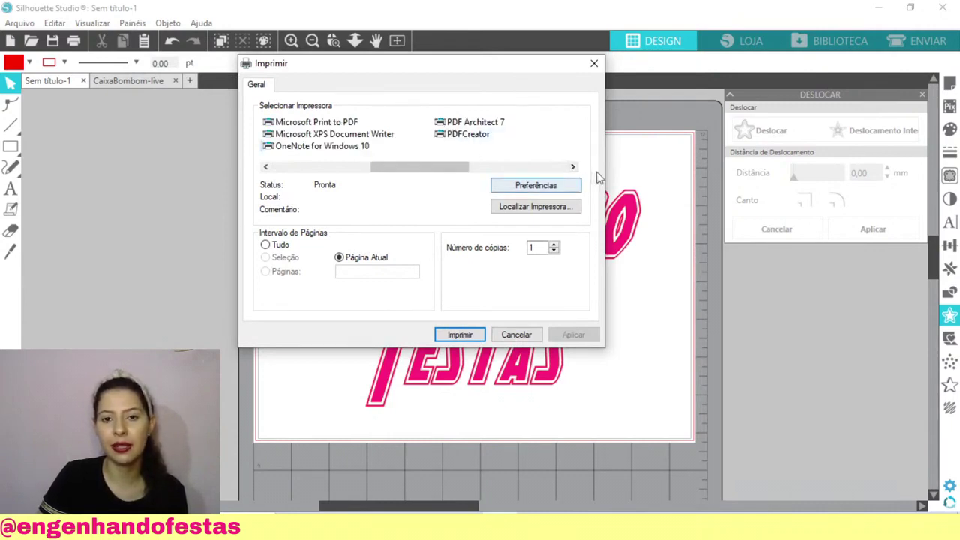
left_click(478, 141)
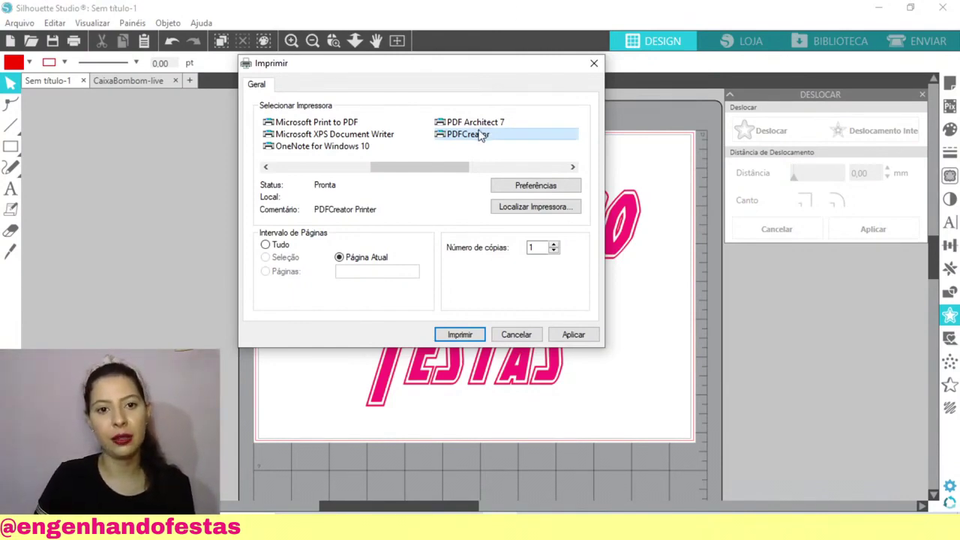
scroll(480, 135, "down", 2)
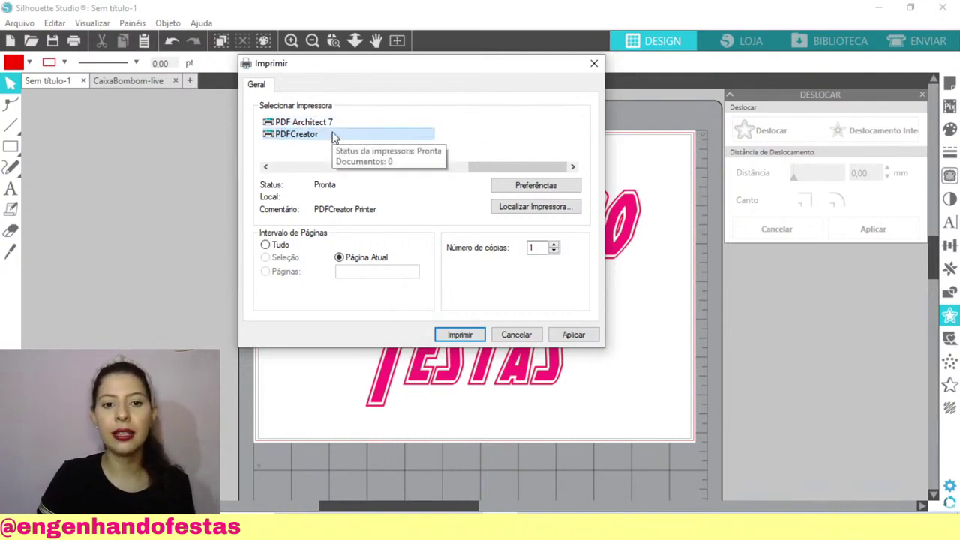
left_click(460, 335)
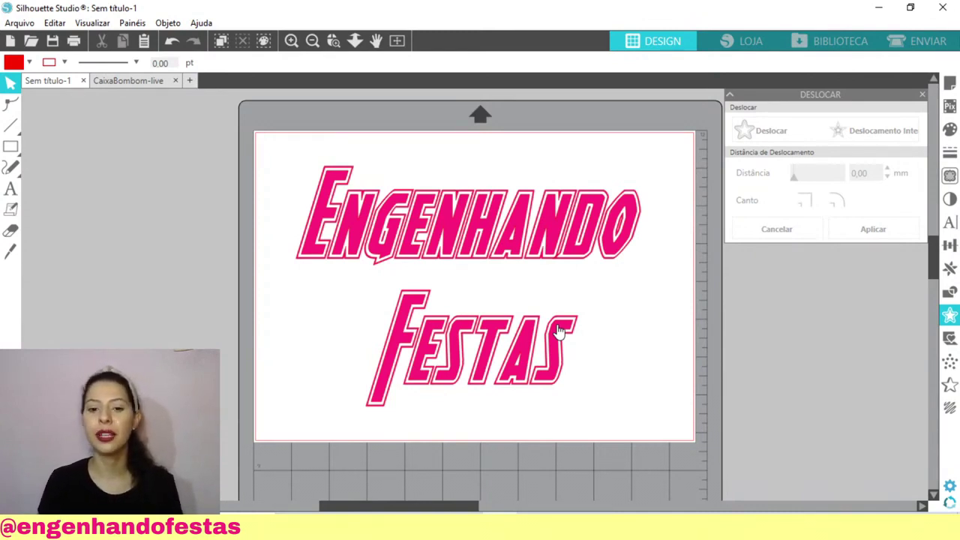
left_click(558, 324)
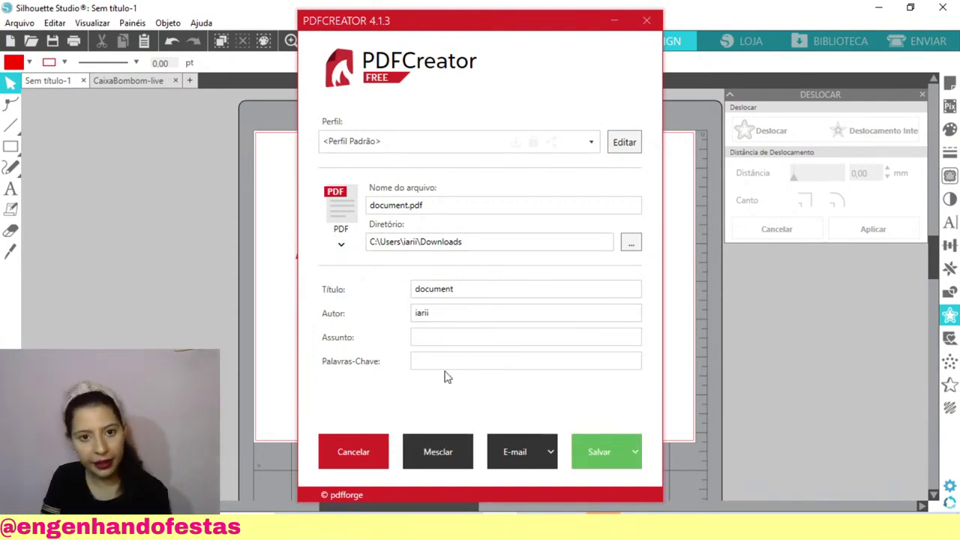
- Keep PDF as the output format, name the file engfes, and save it to the Downloads folder
left_click(342, 248)
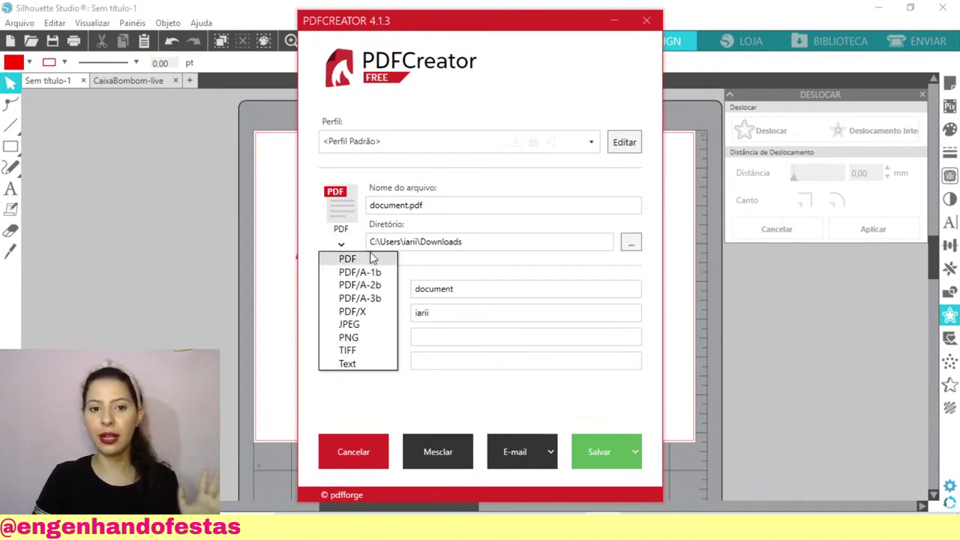
left_click(372, 259)
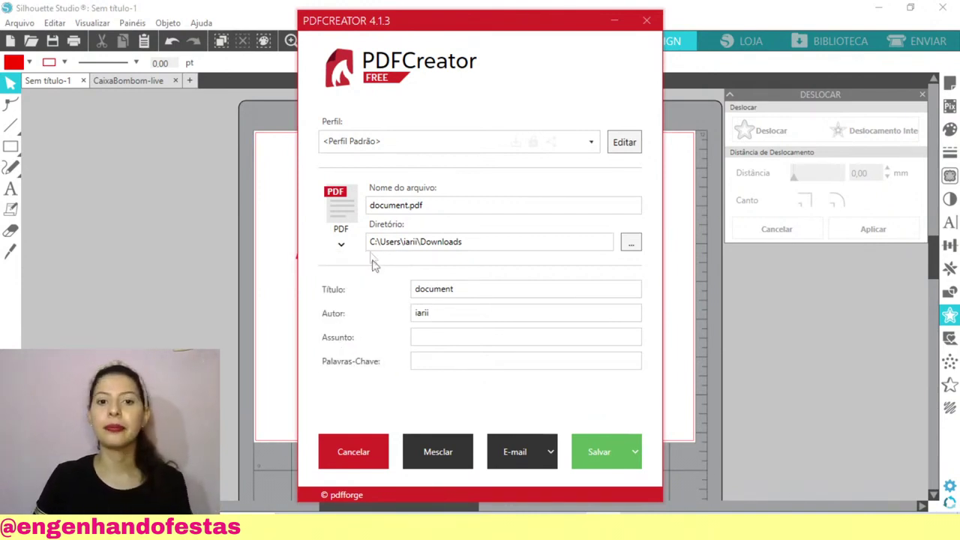
left_click_drag(431, 207, 308, 209)
type("engfe")
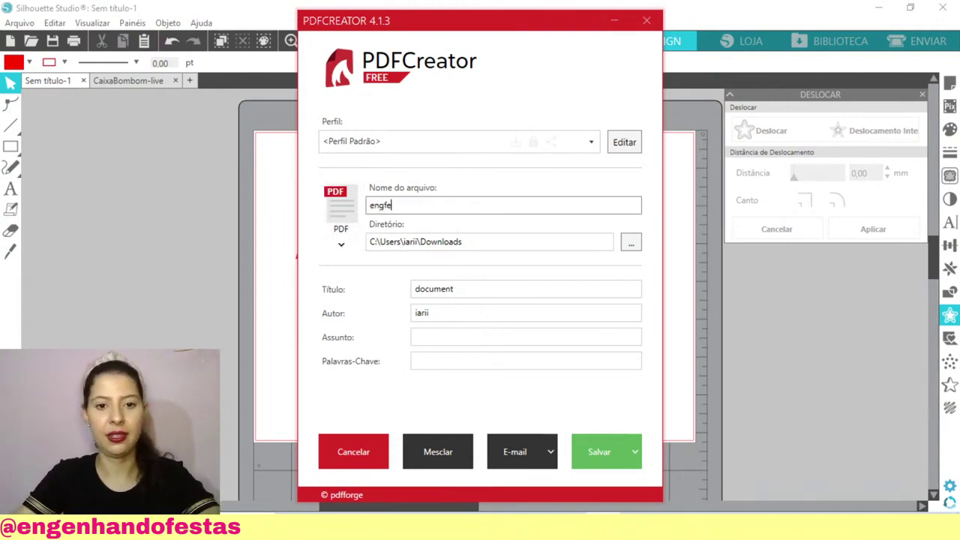
type("s")
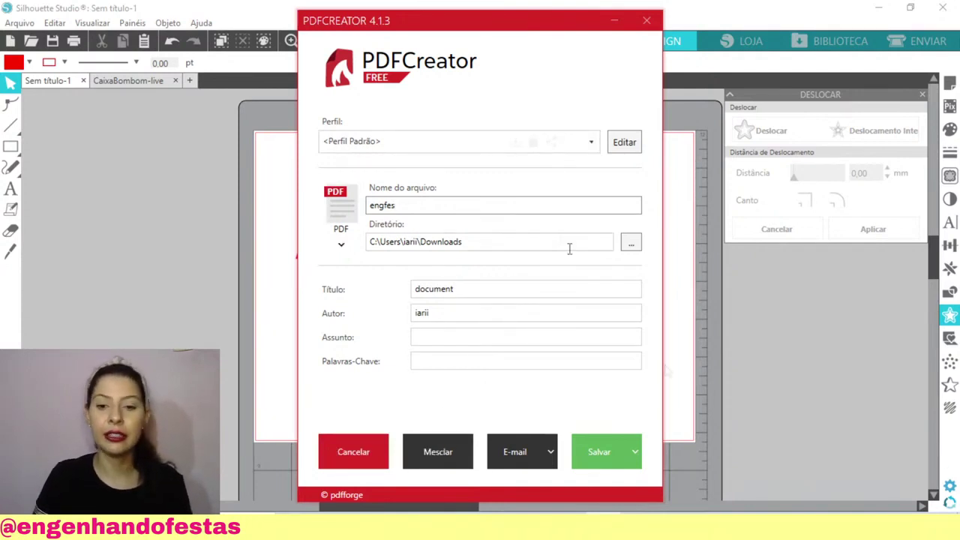
left_click(606, 452)
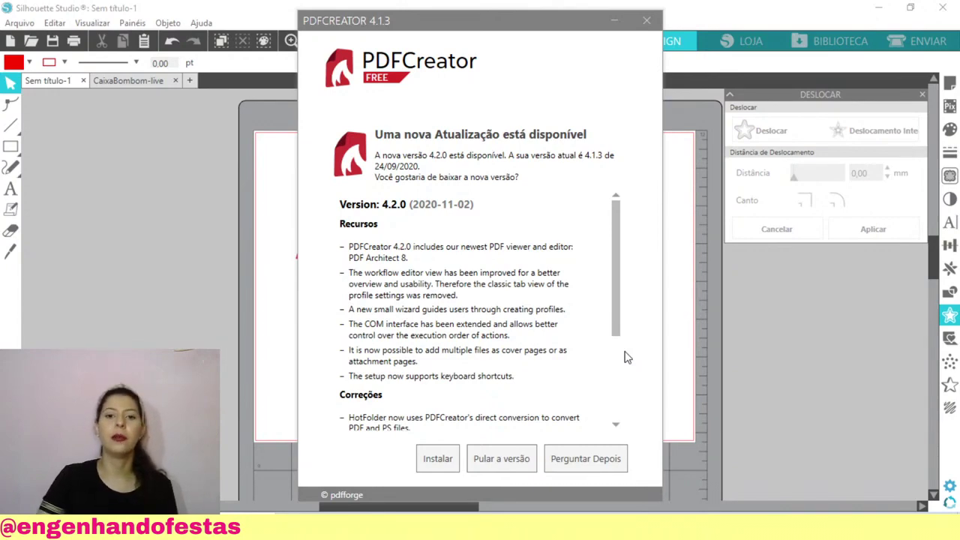
- Postpone the PDFCreator update, dismiss PDF Architect's startup prompts, close its preview, and finish the export
left_click(579, 453)
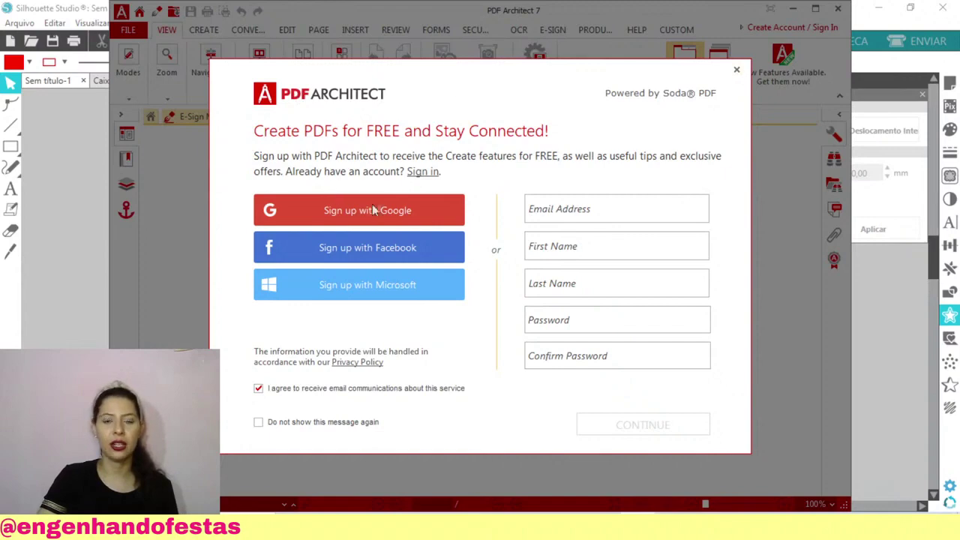
left_click(737, 69)
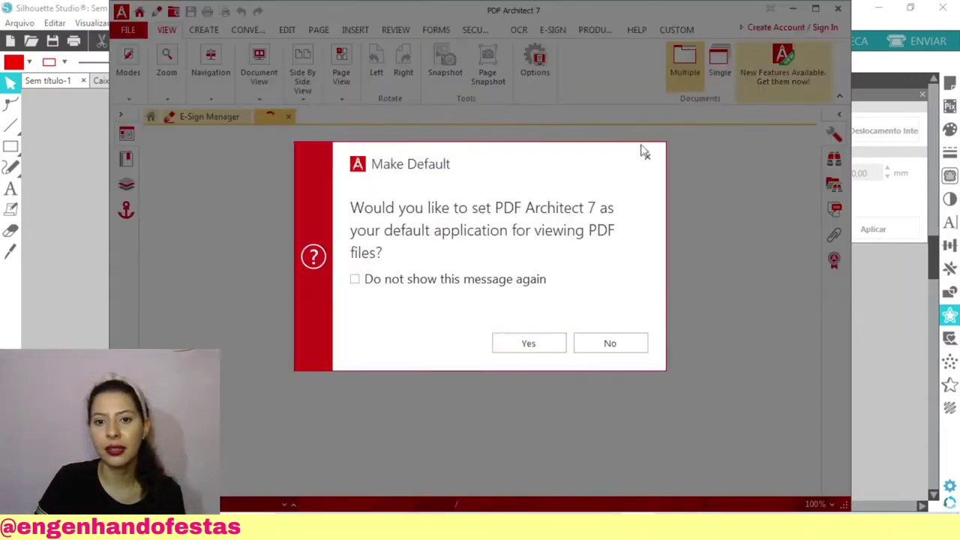
left_click(649, 159)
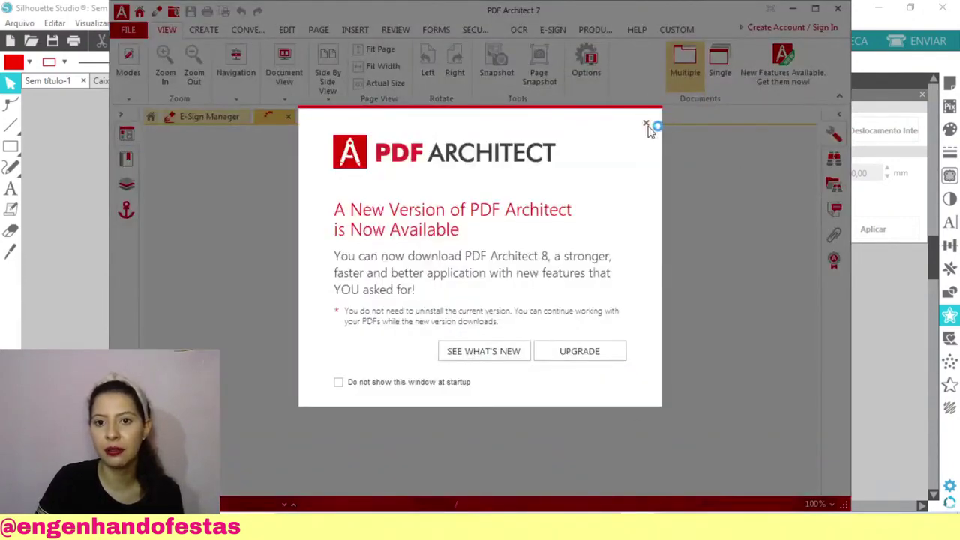
left_click(646, 123)
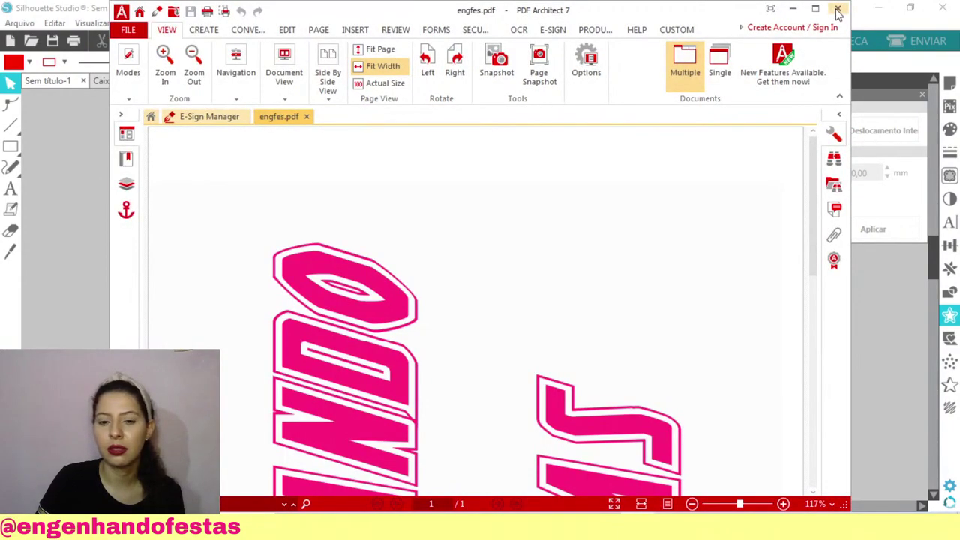
left_click(838, 9)
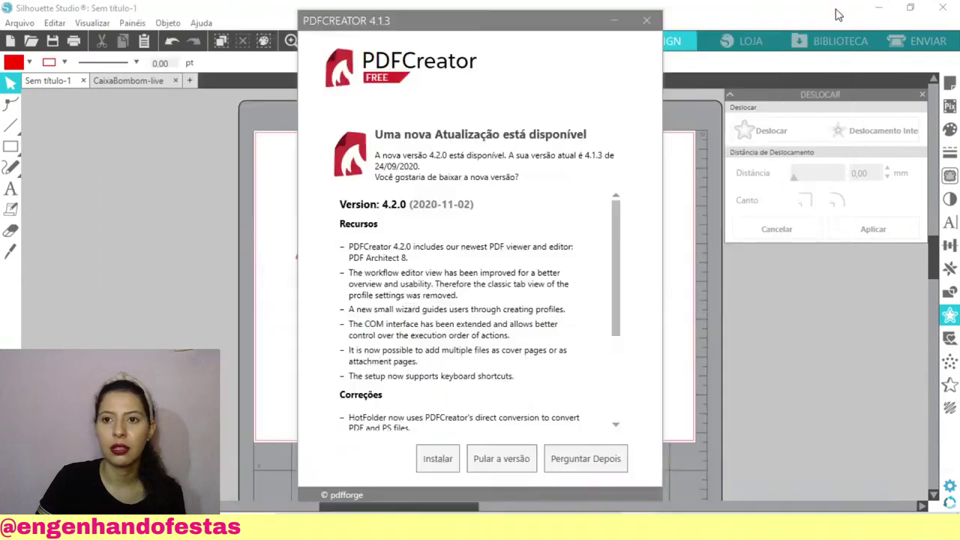
left_click(615, 458)
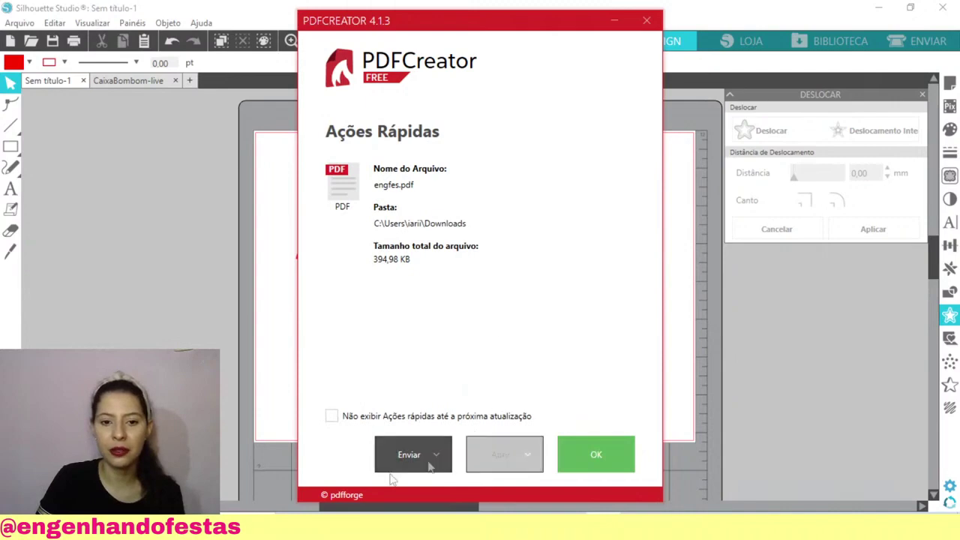
left_click(611, 458)
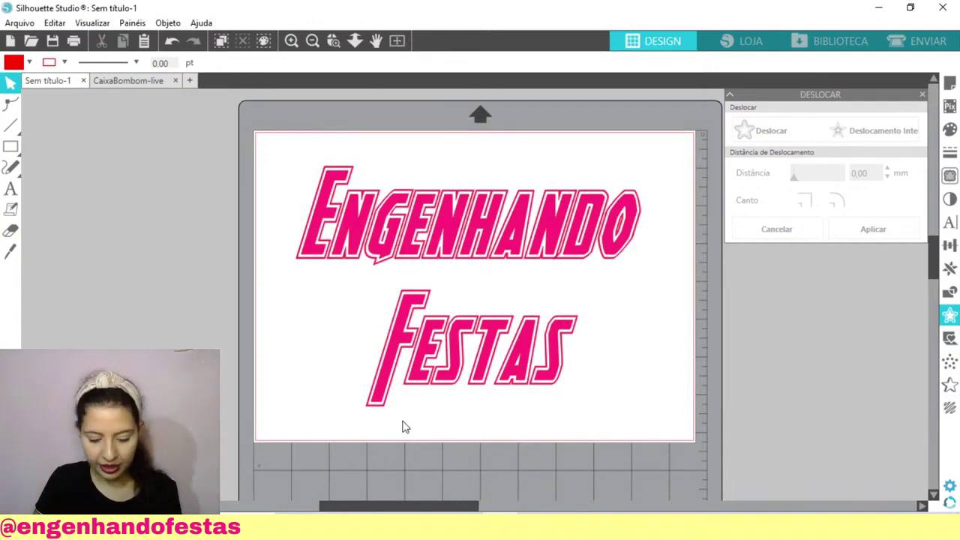
- Switch to the Downloads folder and open the exported engfes PDF in the browser
left_click(407, 525)
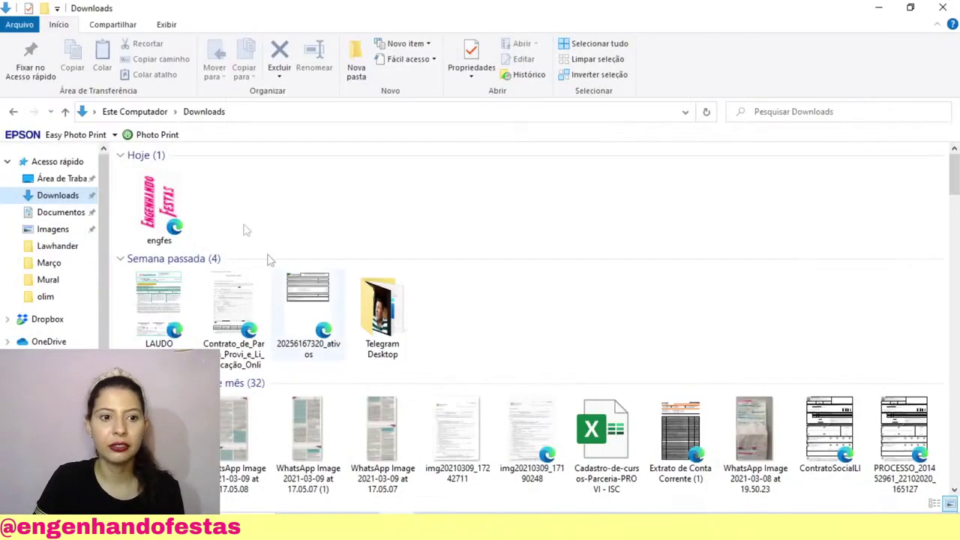
left_click(166, 207)
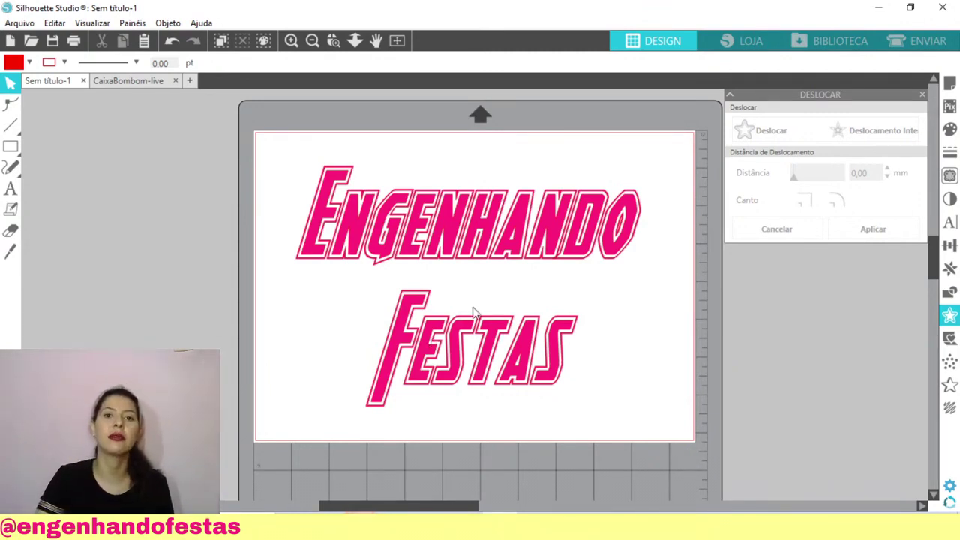
left_click(363, 525)
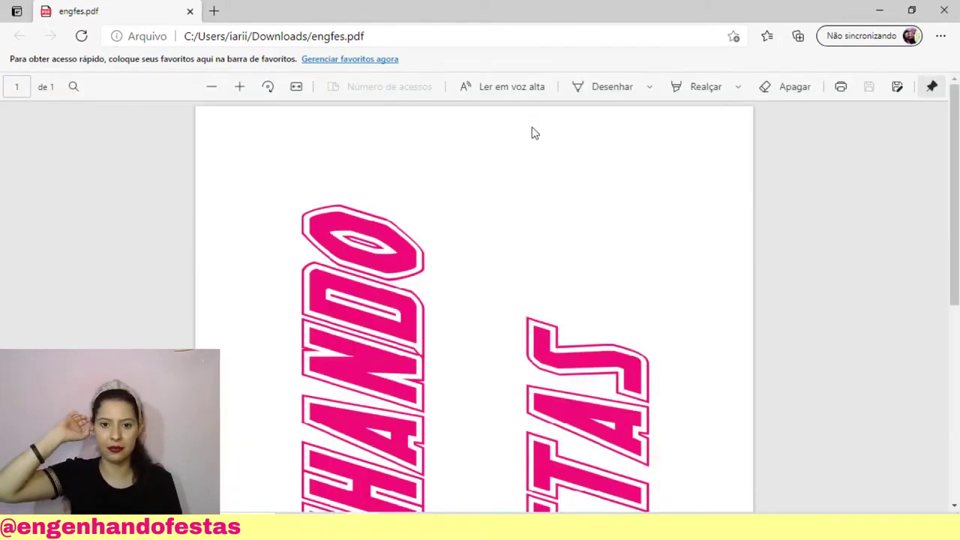
- Examine the full page of the engfes PDF, checking the exported Engenhando Festas text, and return to Silhouette Studio
scroll(570, 296, "down", 5)
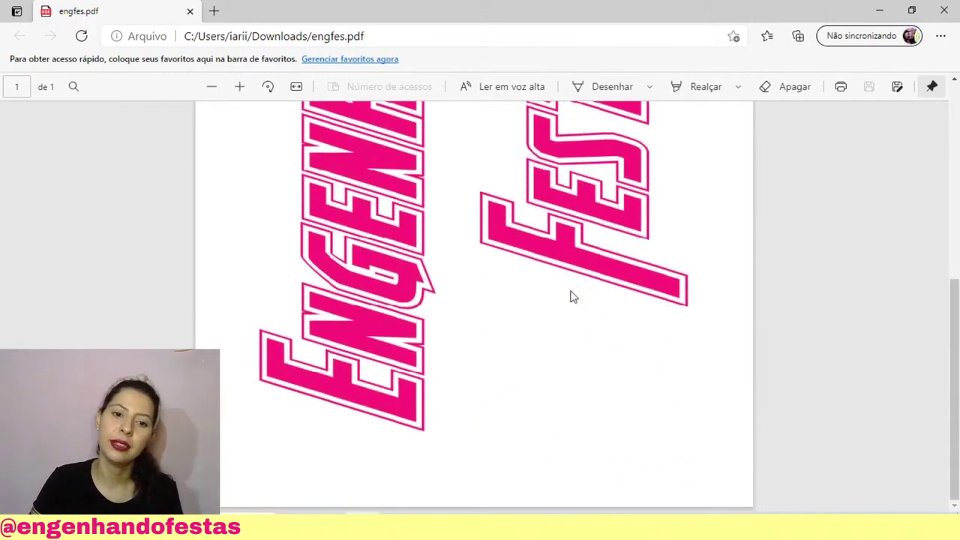
scroll(575, 322, "up", 5)
scroll(618, 312, "down", 5)
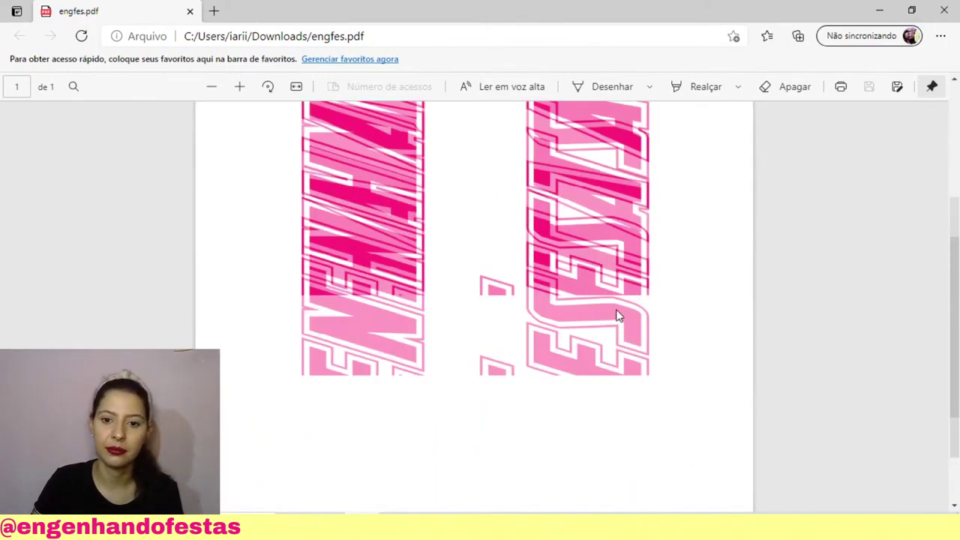
scroll(739, 333, "up", 5)
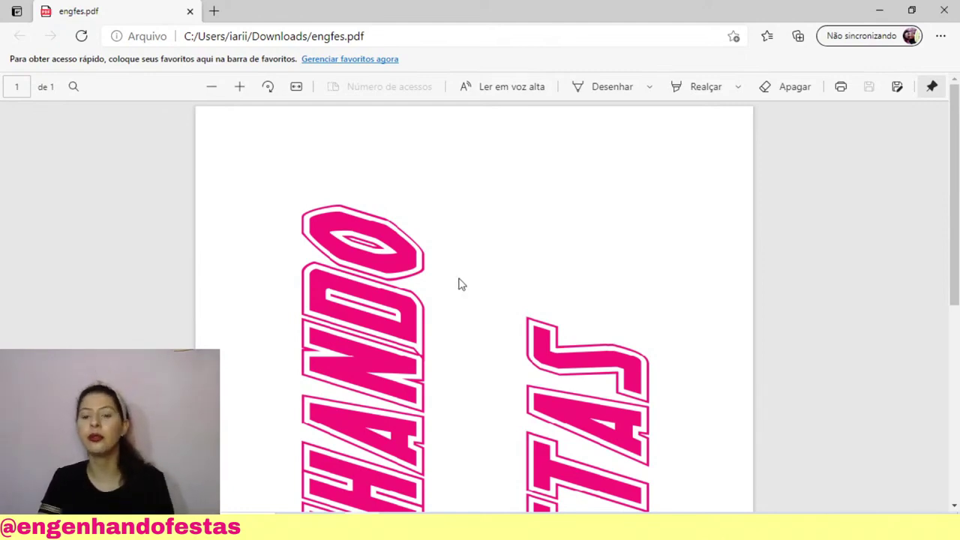
scroll(484, 252, "down", 5)
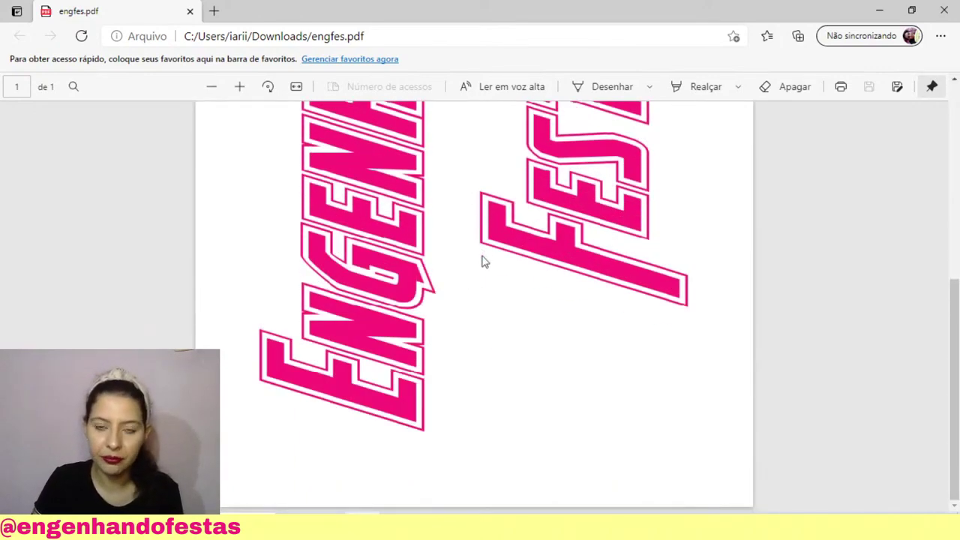
scroll(638, 324, "up", 5)
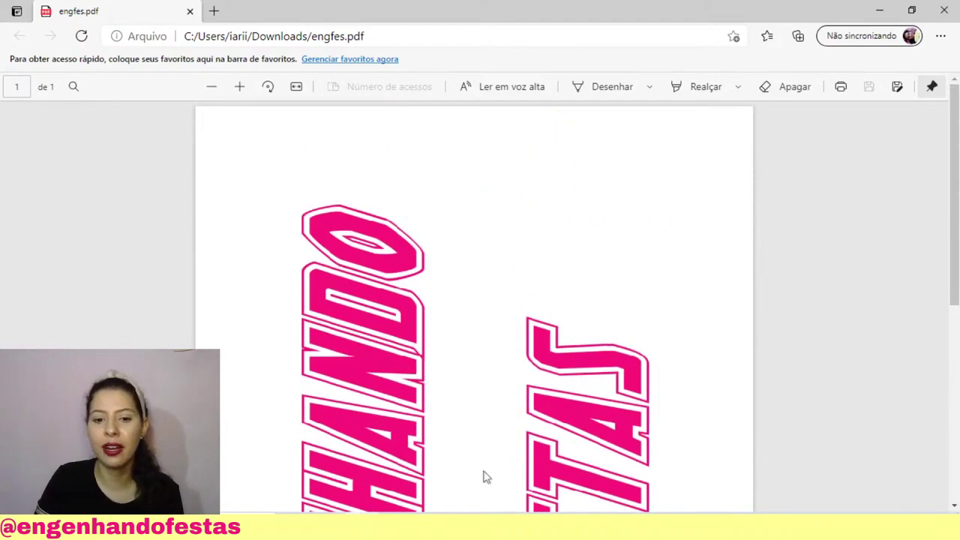
scroll(497, 396, "down", 5)
left_click(501, 527)
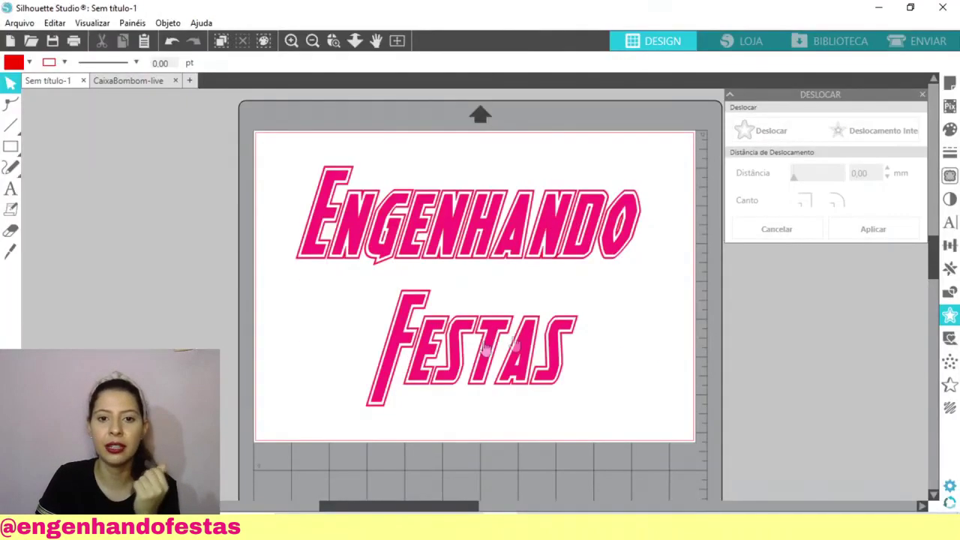